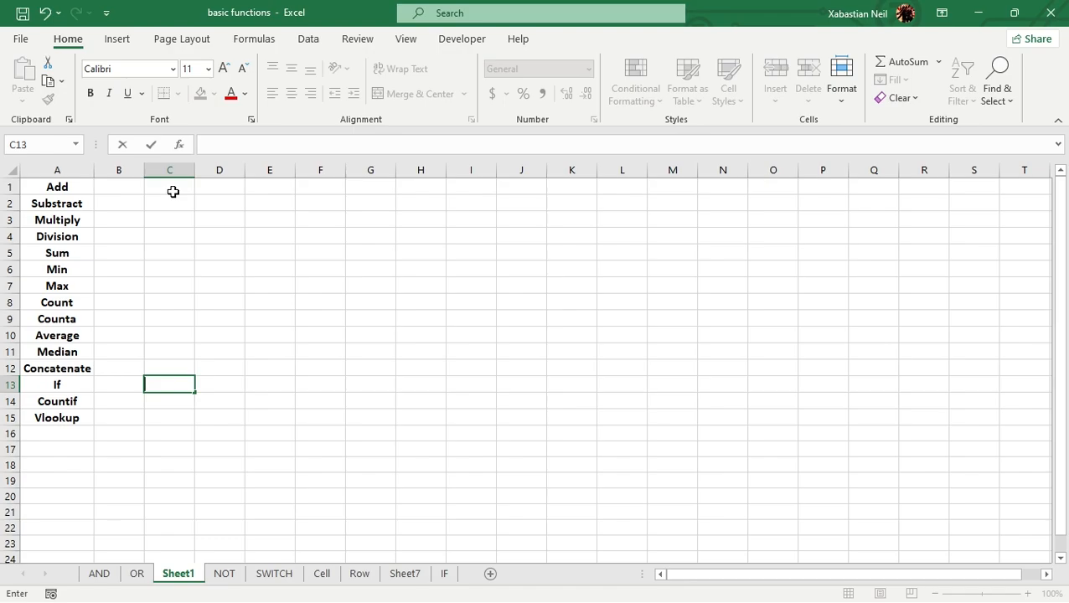
Enter the numbers 1, 2 and 3 in cells C1, D1 and E1 of the Add row.
left_click(172, 191)
double_click(173, 192)
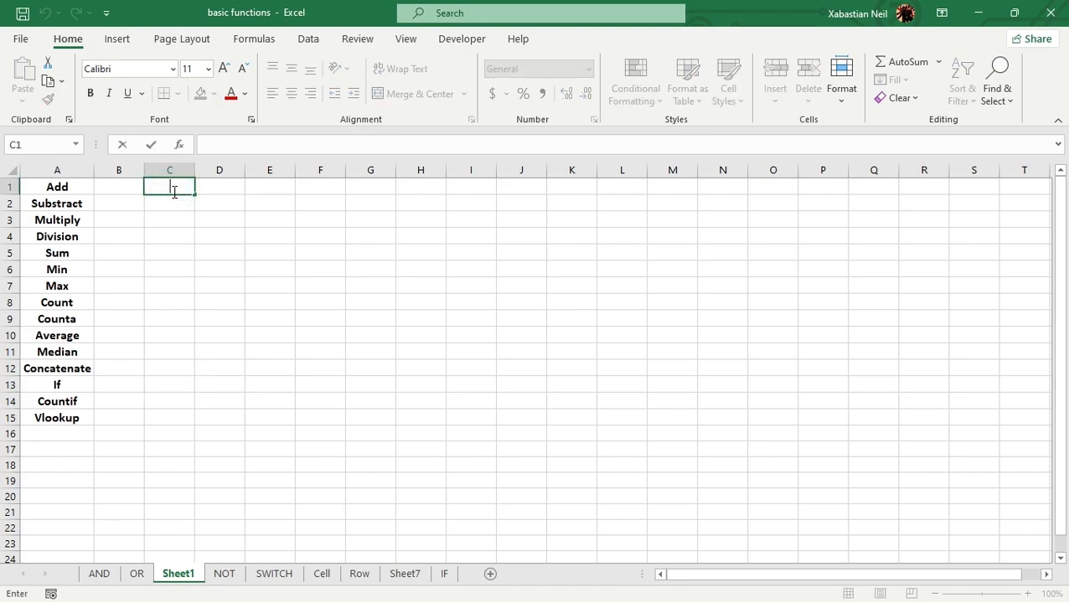
type("1")
left_click(211, 184)
type("2")
left_click(268, 187)
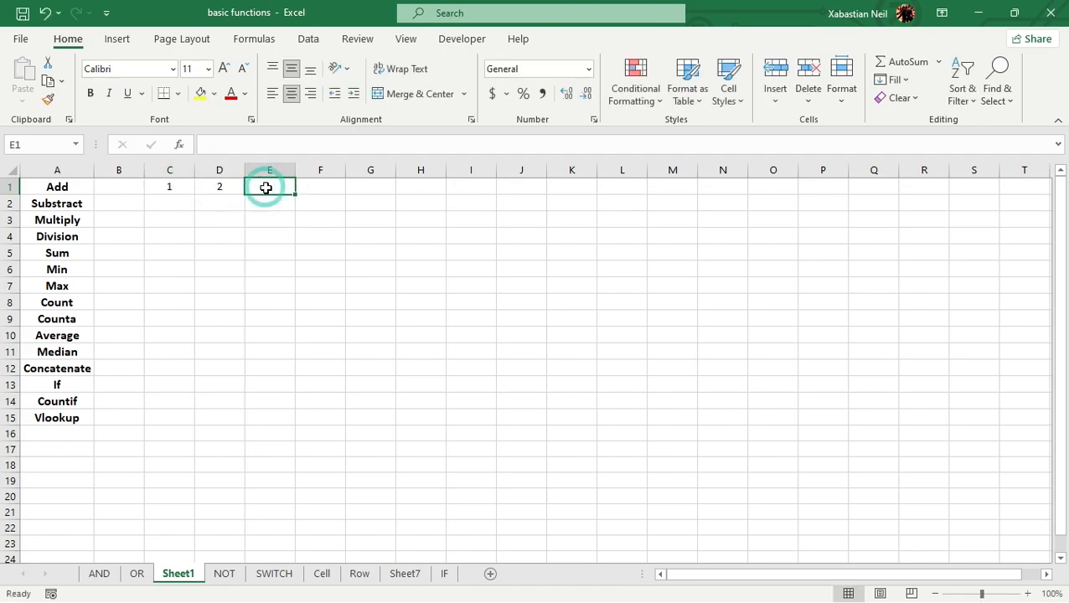
type("3")
left_click(306, 266)
Enter the formula =C1+D1+E1 in cell F1 to add the three numbers in the Add row.
left_click(324, 186)
double_click(325, 187)
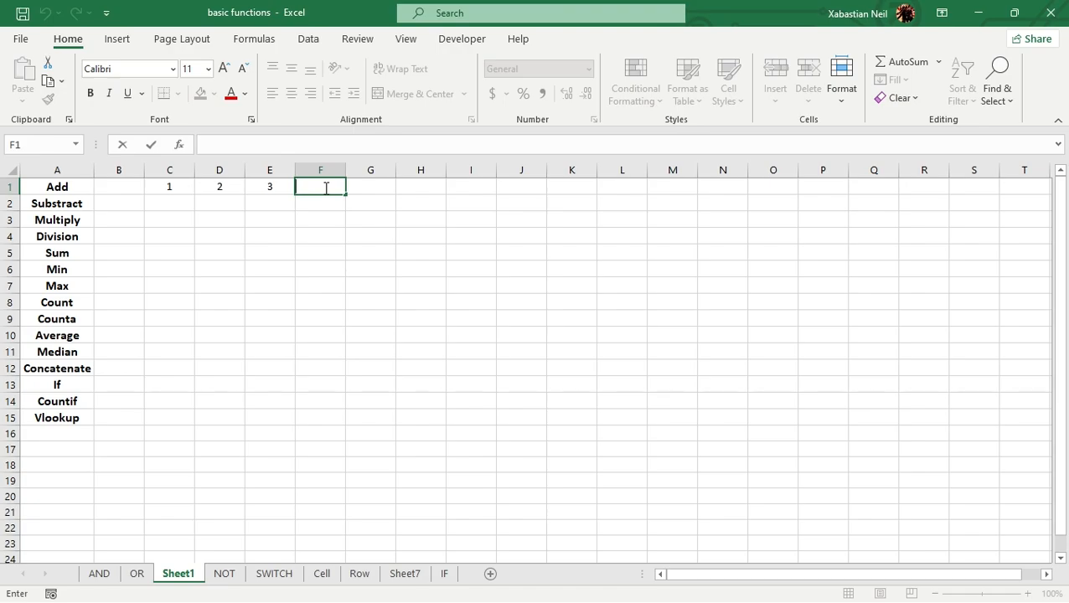
type("=")
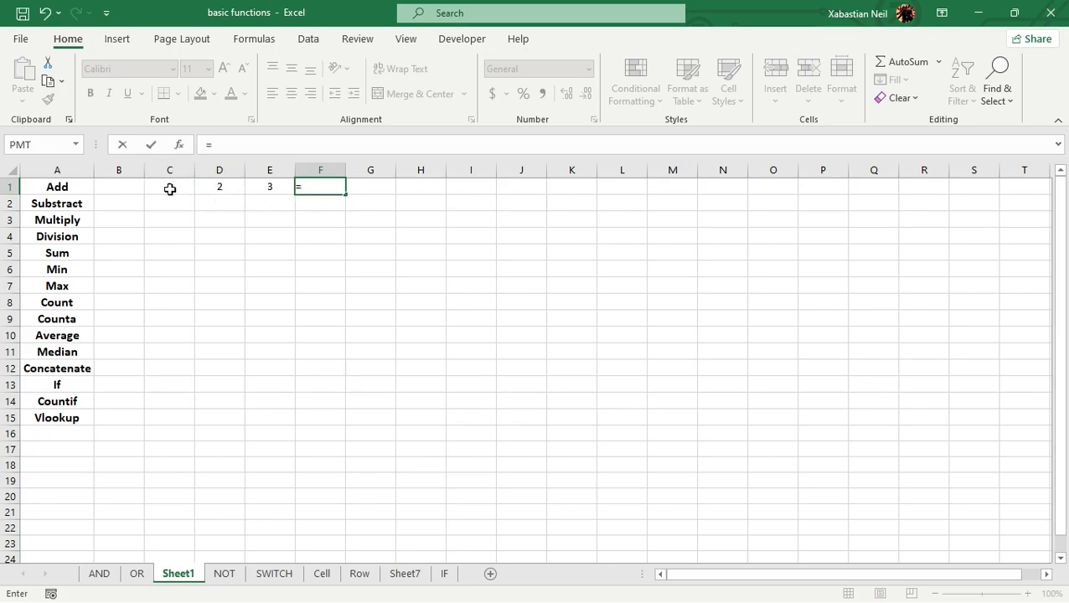
type("add")
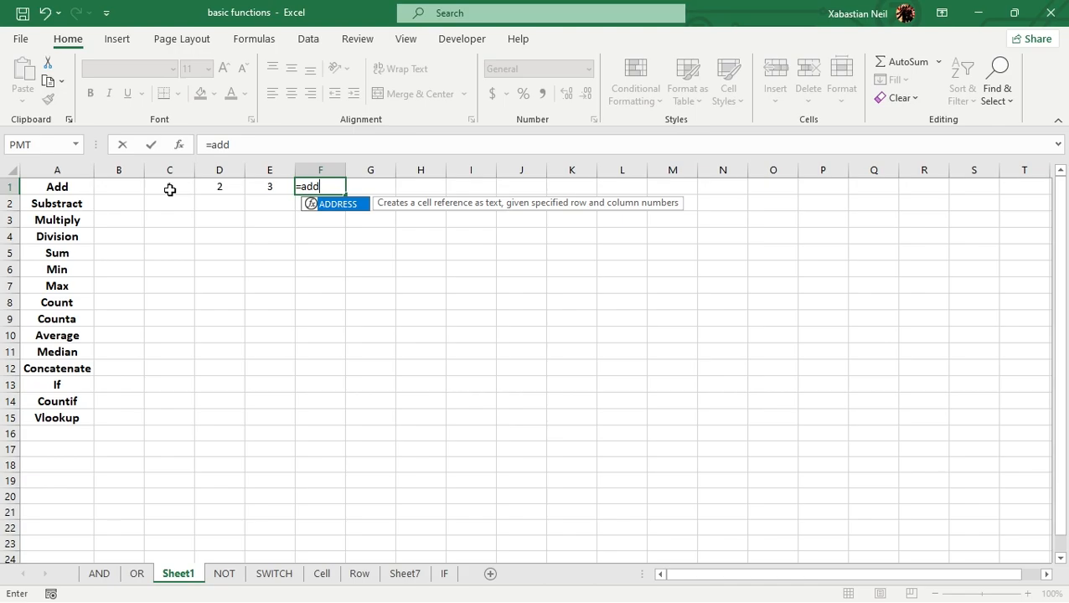
key("BackSpace")
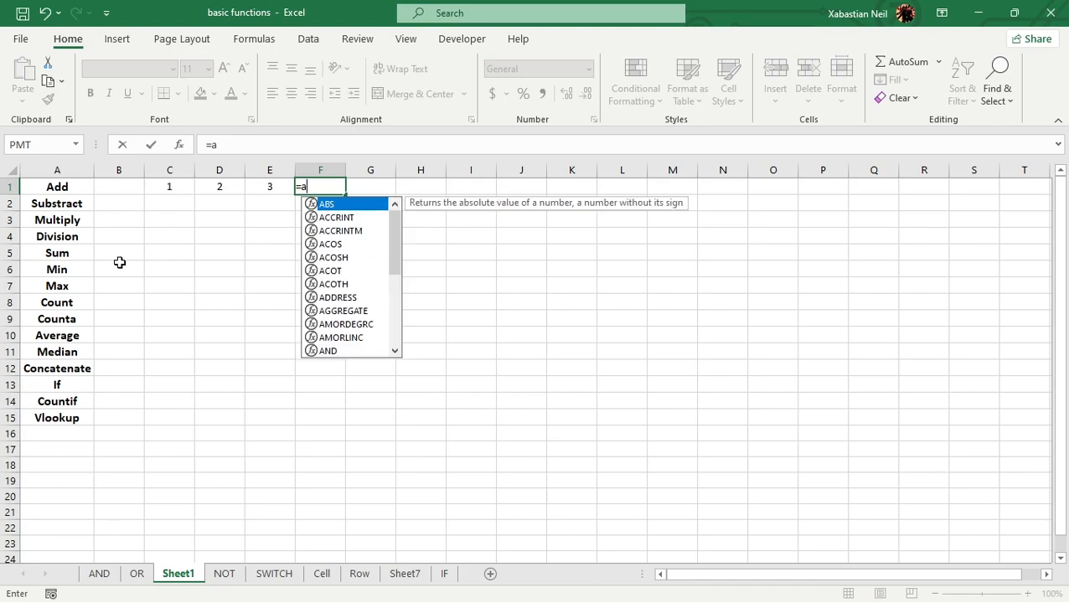
key("BackSpace")
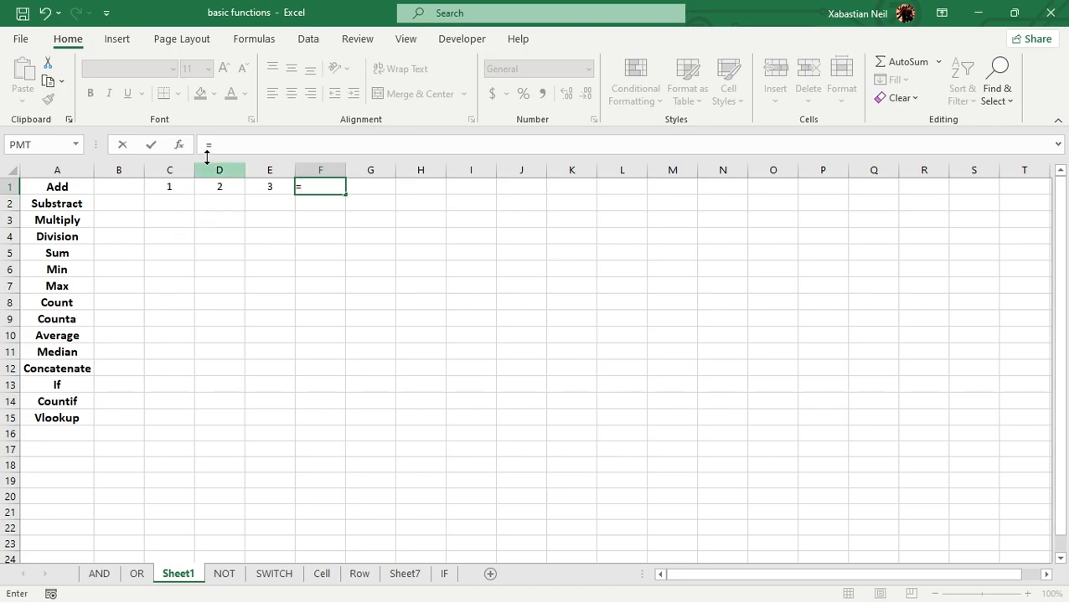
left_click(181, 187)
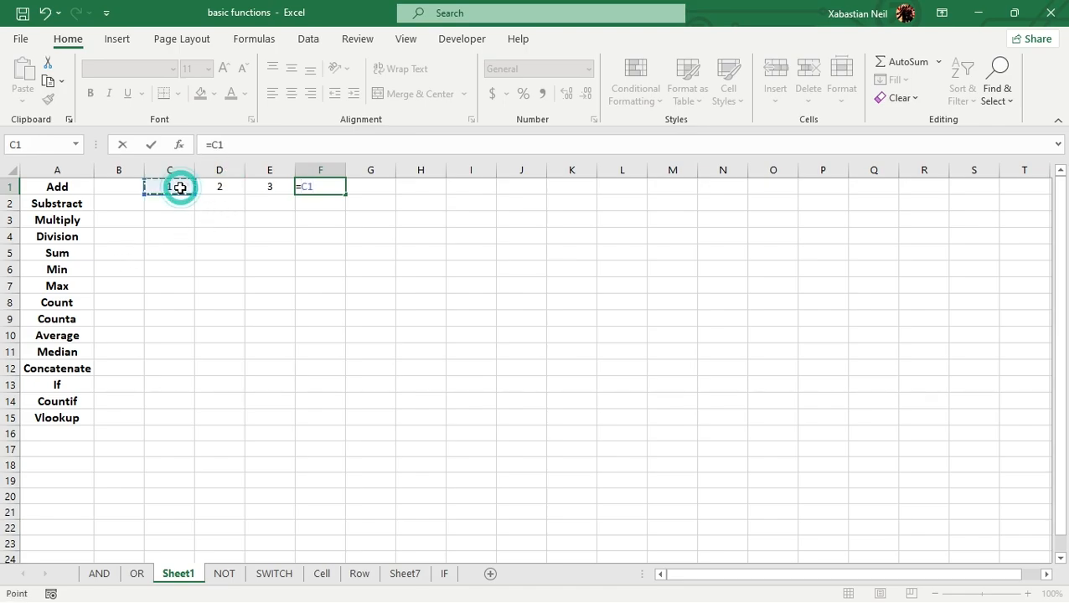
type("+")
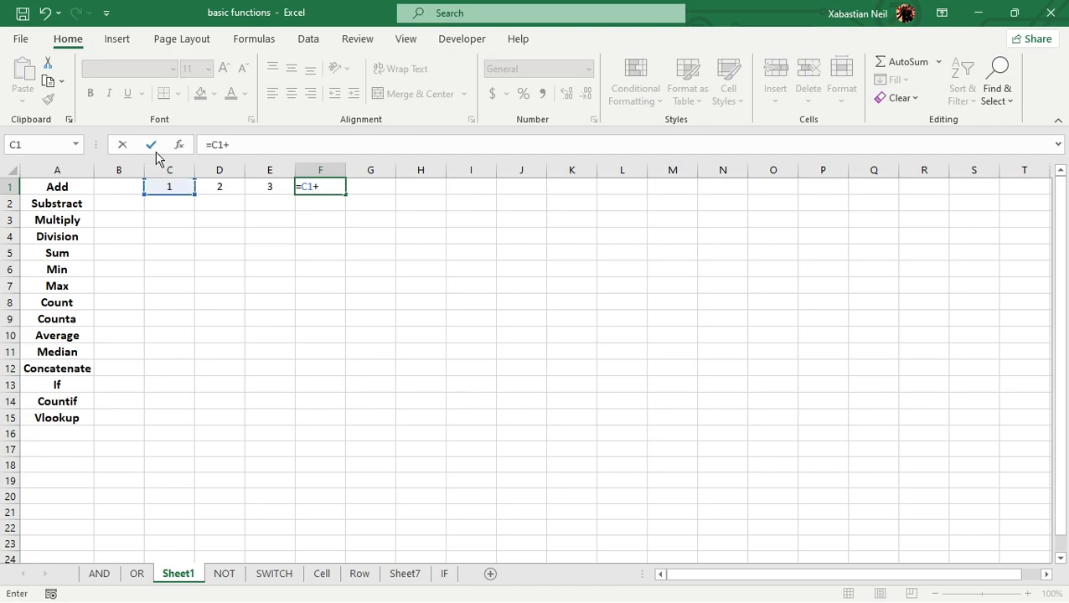
left_click(225, 187)
type("+")
left_click(265, 187)
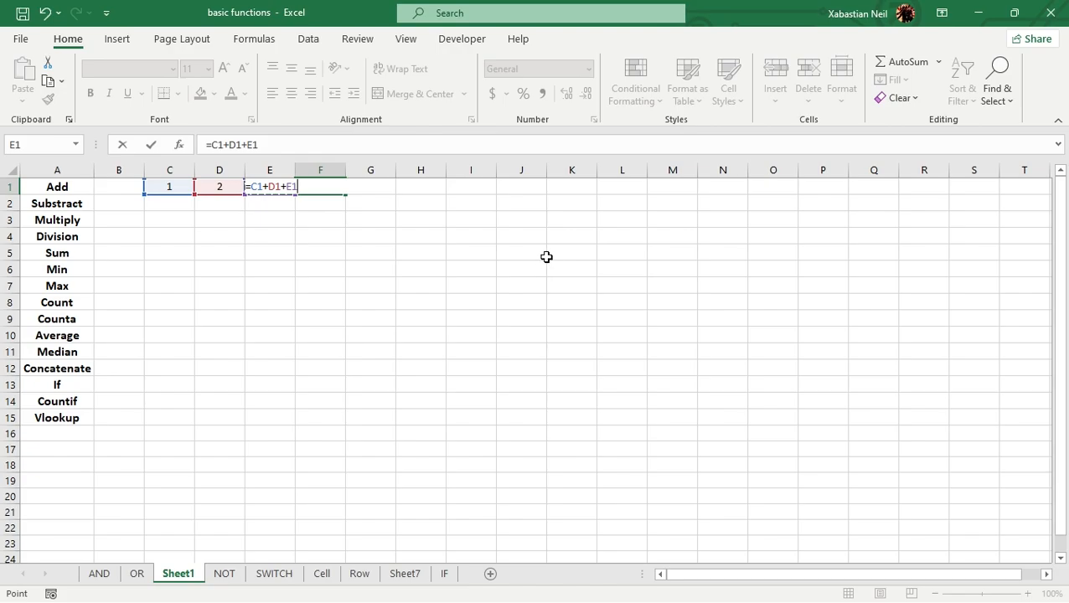
key("Return")
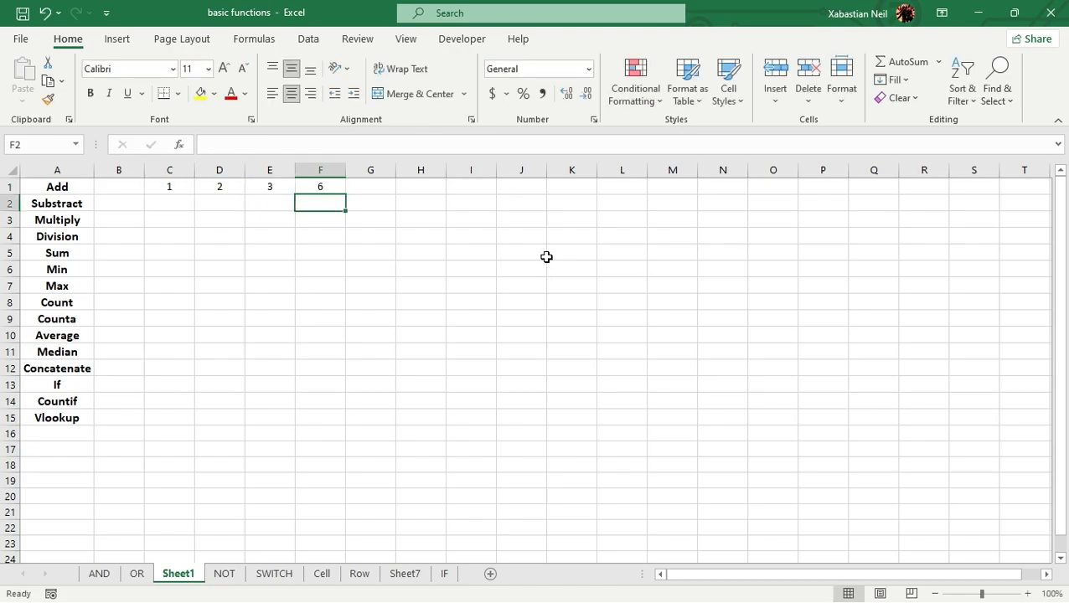
Replace the cell references in the F1 formula with typed numbers so that it reads =1+2+3.
double_click(319, 185)
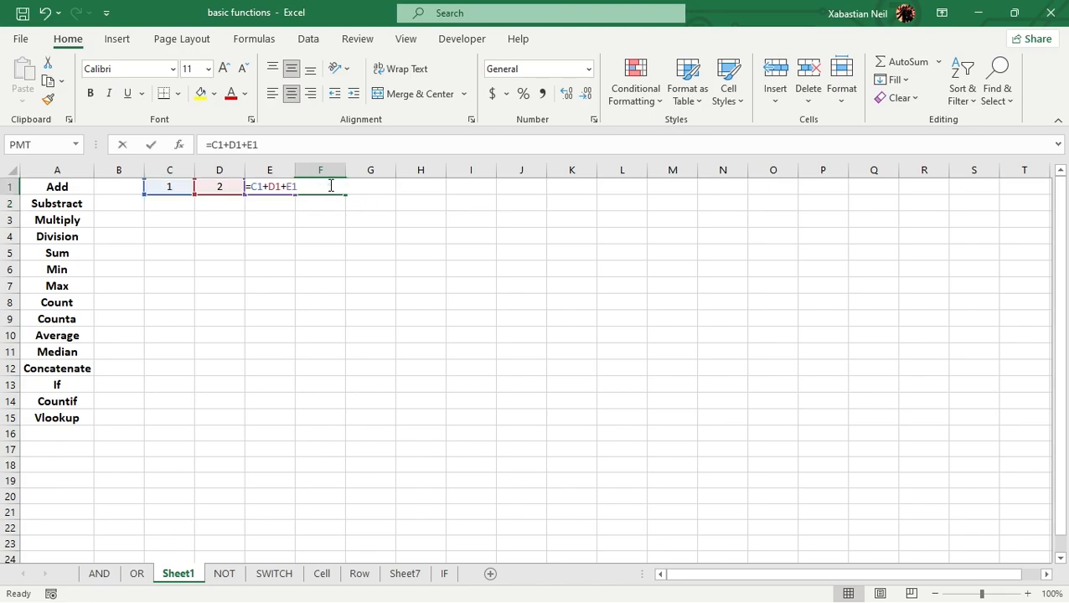
left_click(329, 185)
key("BackSpace")
key("BackSpace")
key("BackSpace")
key("BackSpace")
key("BackSpace")
key("BackSpace")
key("BackSpace")
key("BackSpace")
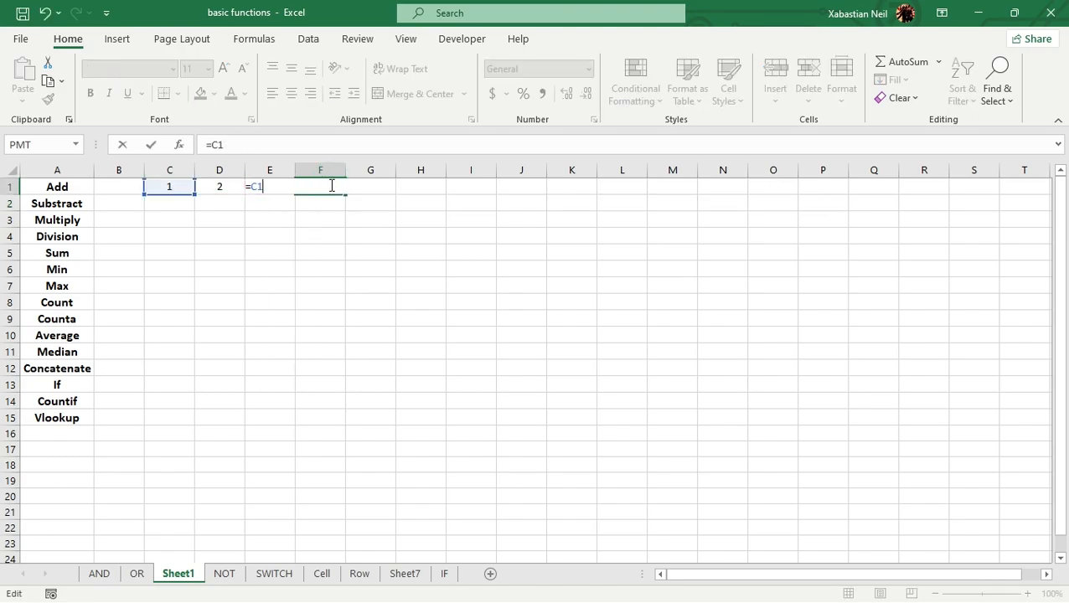
type("1+")
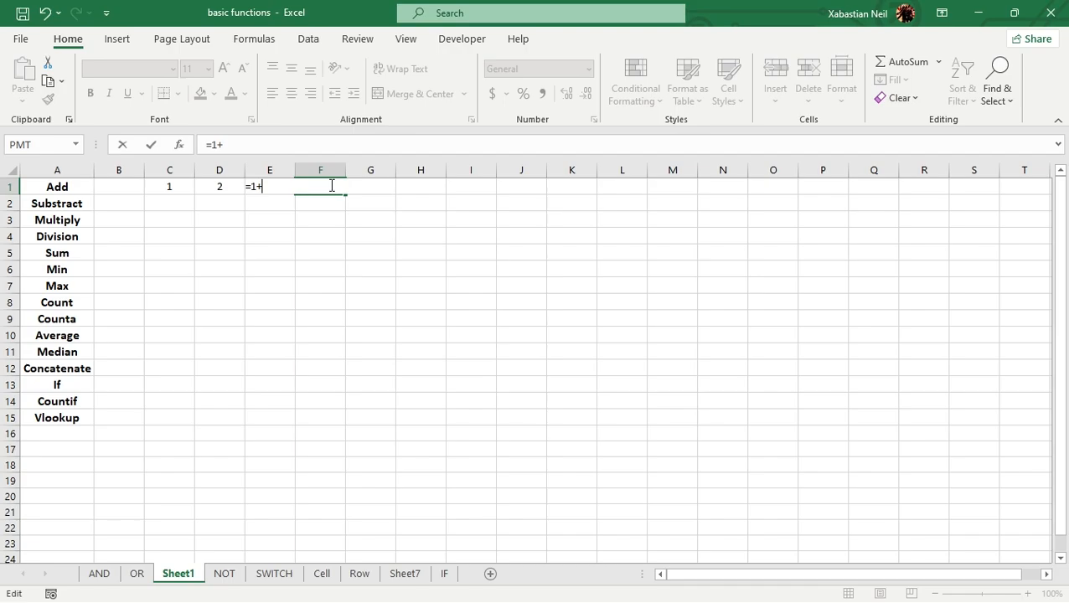
type("2+3")
key("Return")
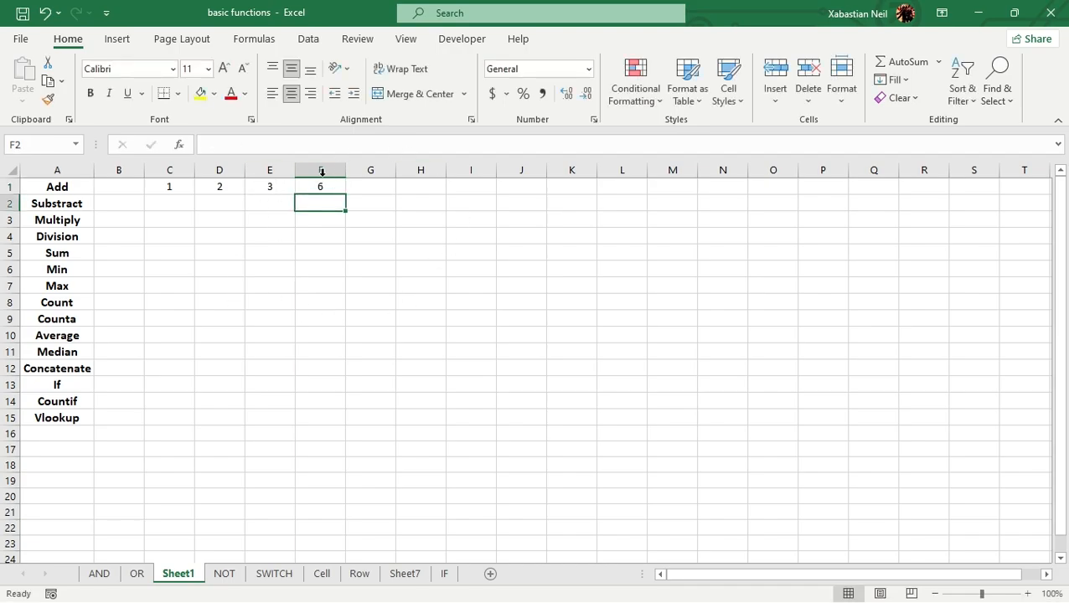
Clear cells C1 through F1 and enter 1, 2, 3 and 6 in them as plain values.
left_click_drag(333, 190, 165, 184)
key("Delete")
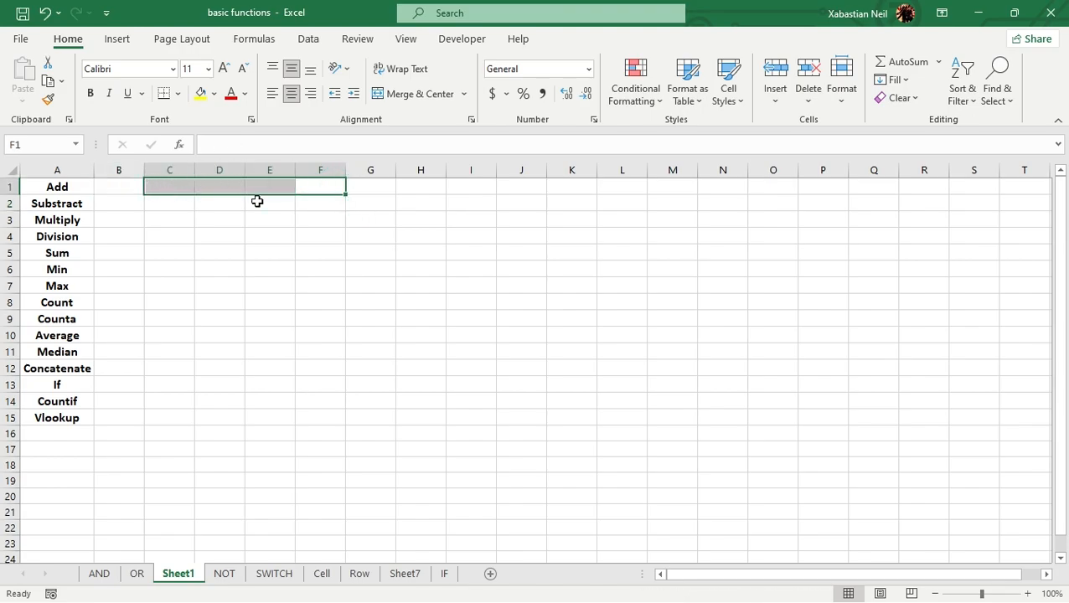
left_click(168, 184)
double_click(178, 184)
type("1")
left_click(219, 186)
type("2")
left_click(281, 188)
type("3")
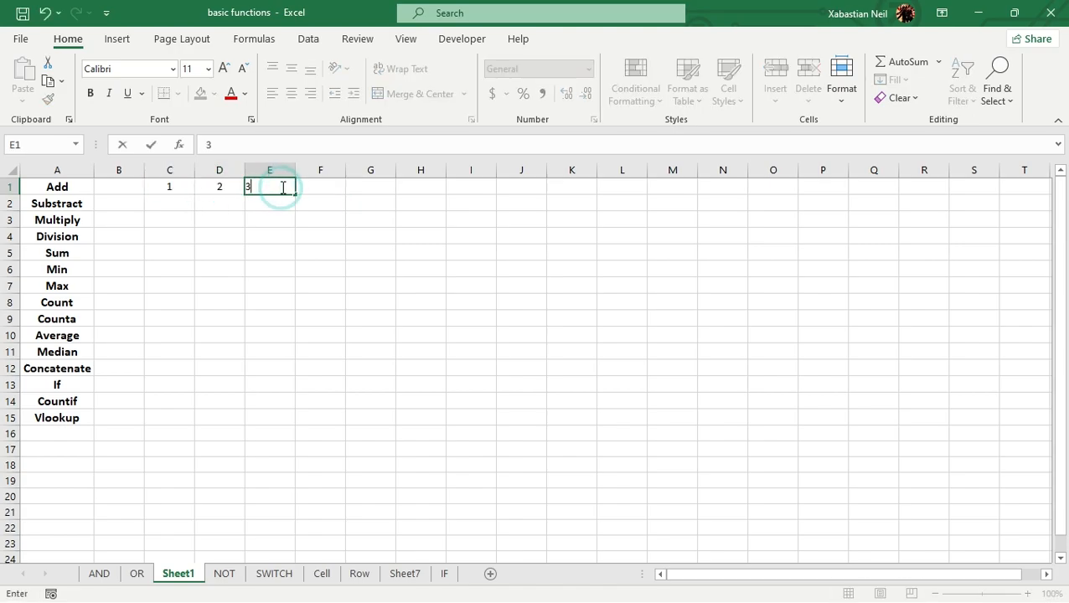
left_click(332, 187)
type("6")
left_click(314, 251)
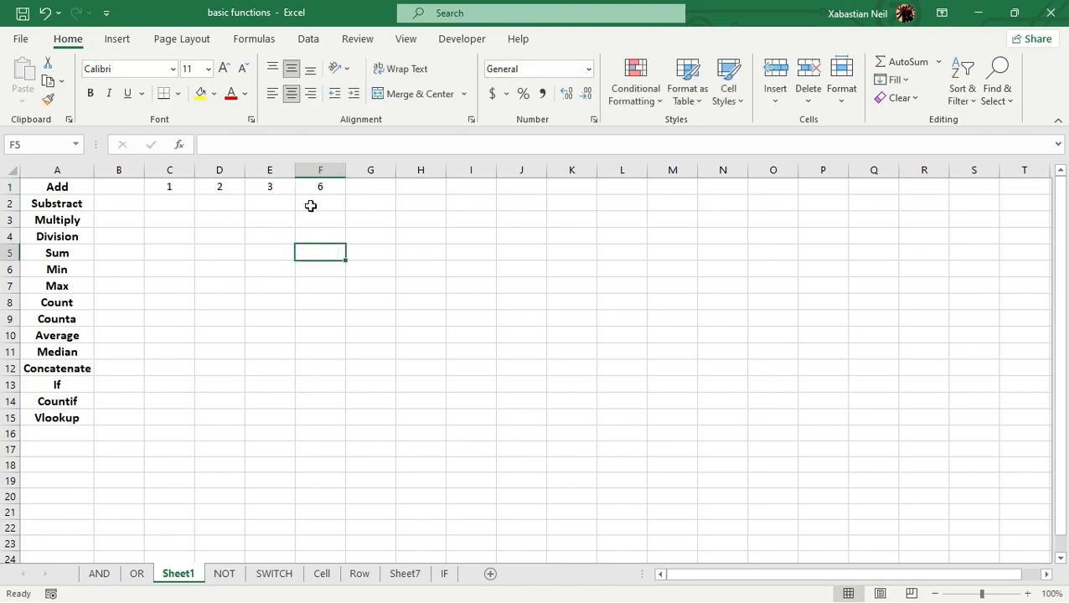
Enter the formula =F1-E1 in cell F2 of the Substract row.
left_click(322, 202)
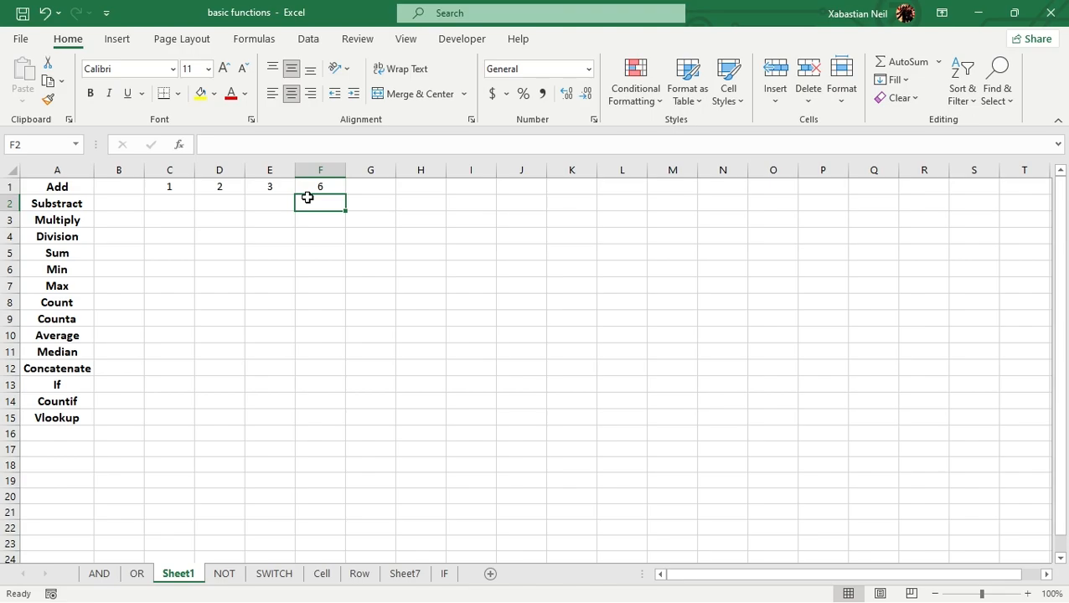
type("=")
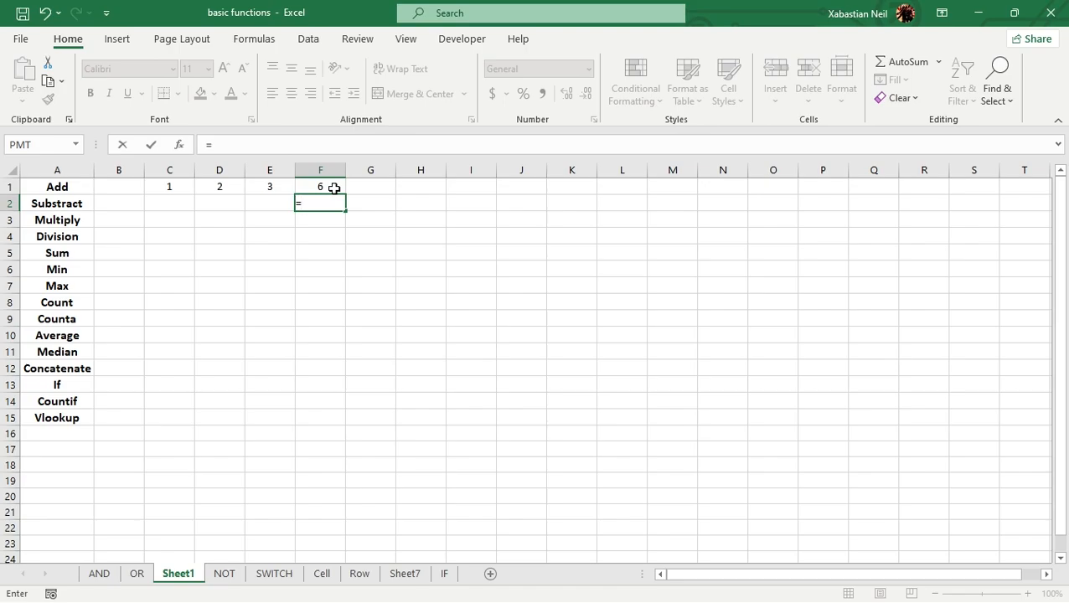
left_click(333, 188)
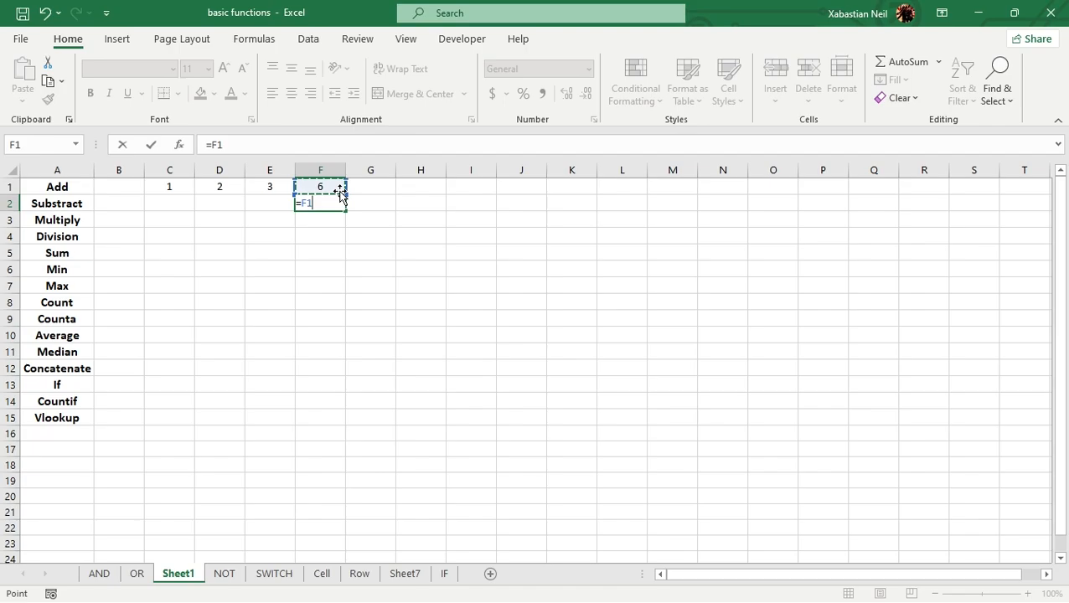
type("-")
left_click(279, 185)
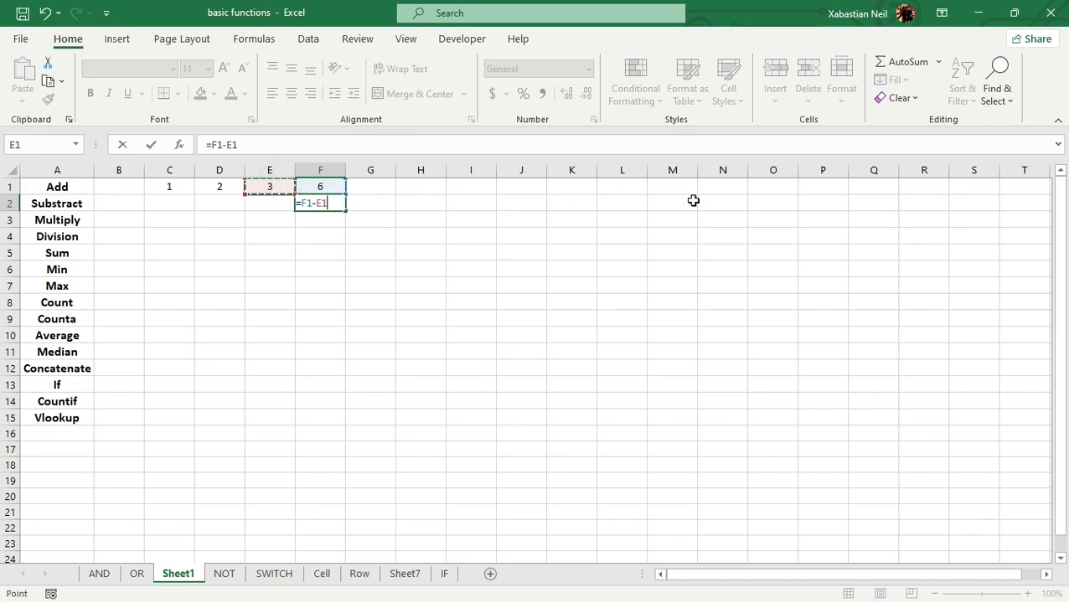
key("Return")
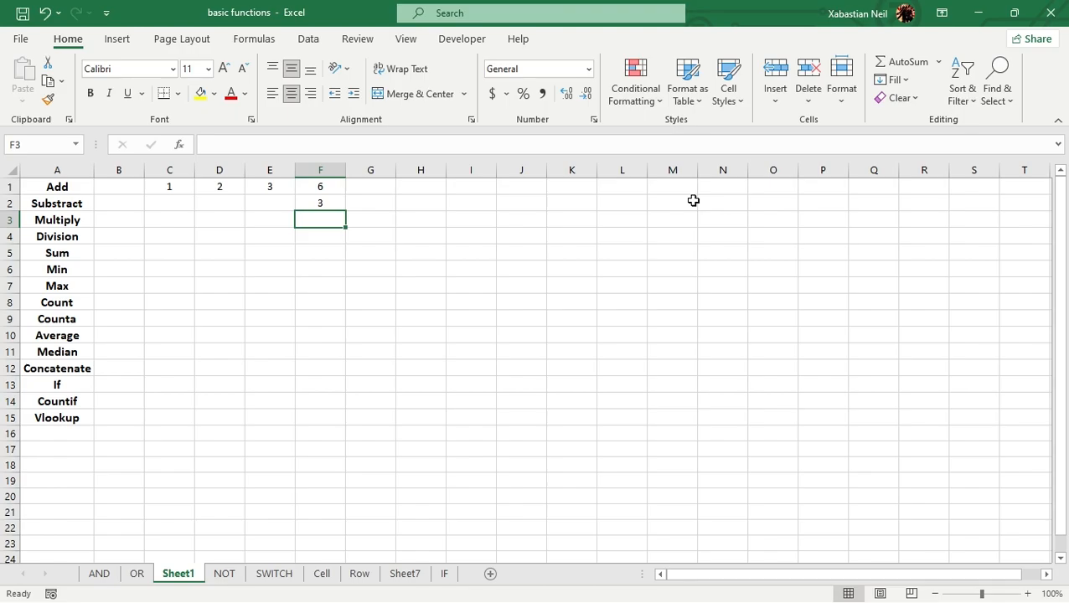
Enter the subtraction =3-2 with typed numbers in cell E2.
left_click(274, 206)
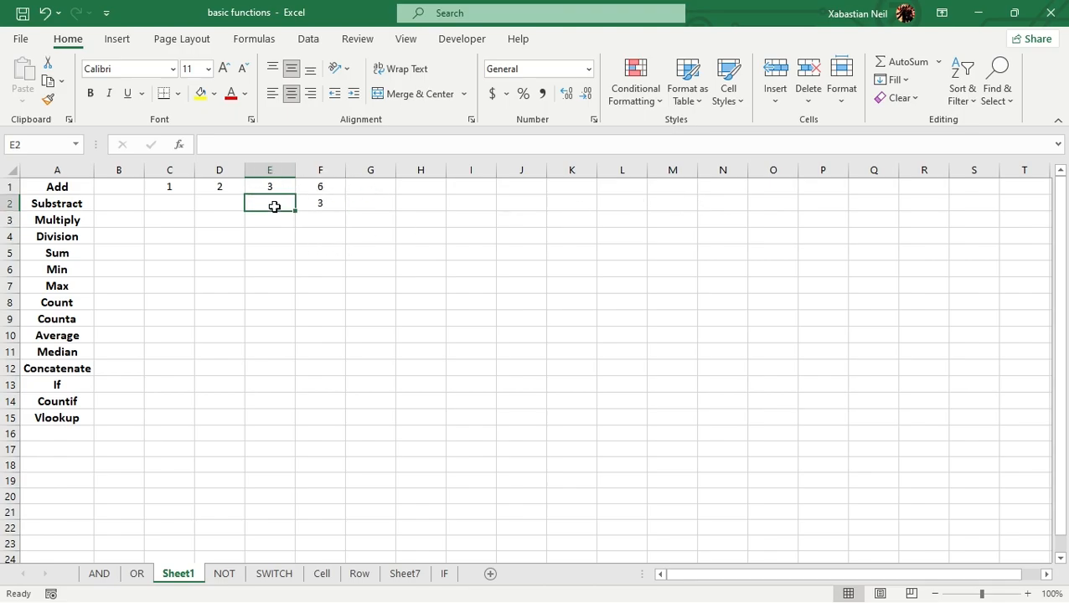
double_click(274, 206)
type("=")
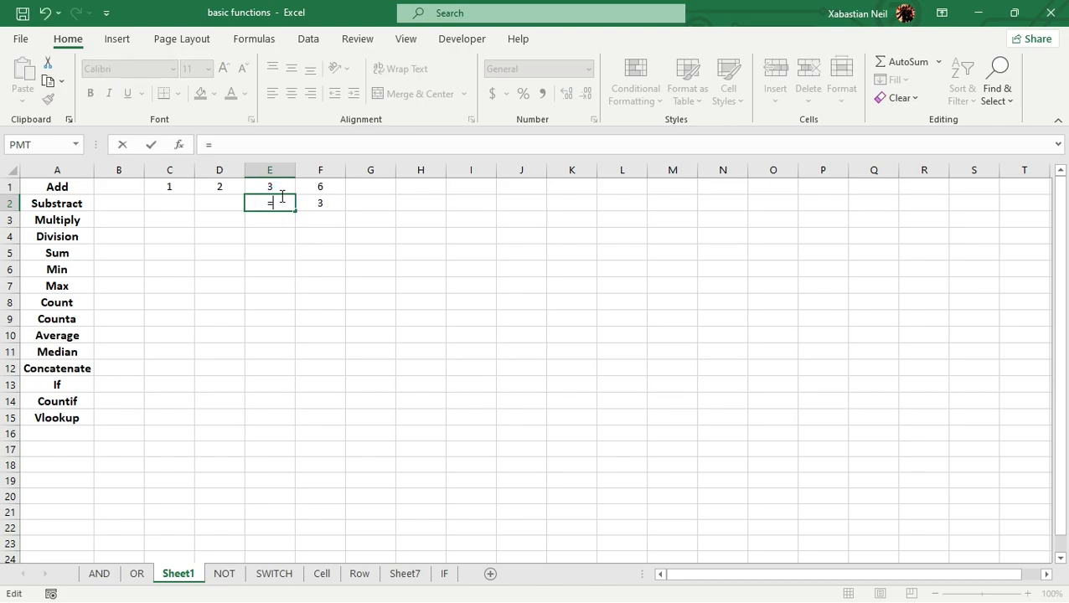
type("3-2")
key("Return")
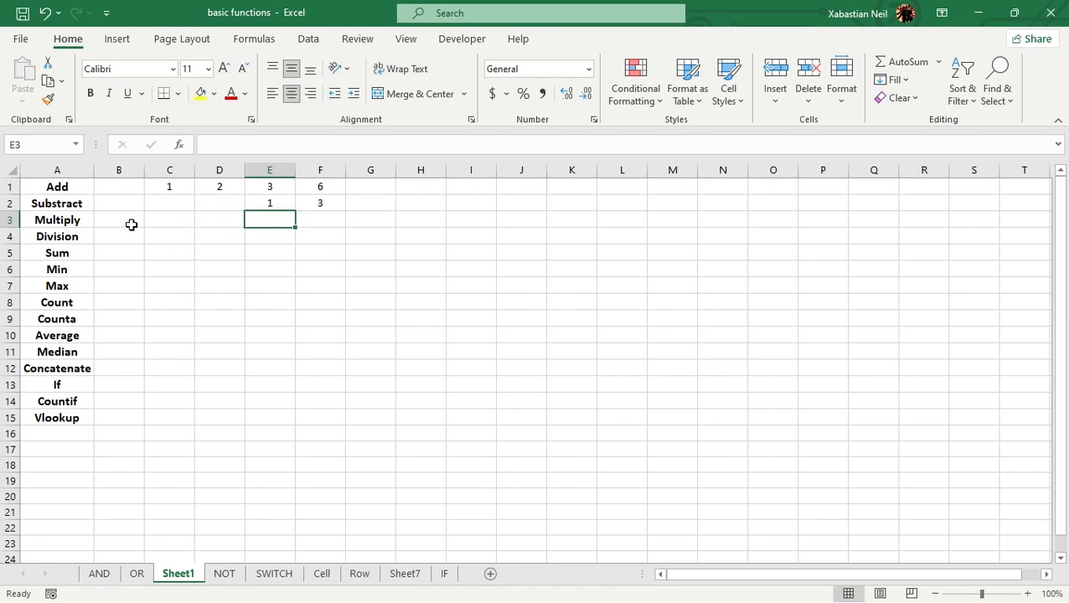
Enter the formula =F1*F2 in cell F3 of the Multiply row.
left_click(325, 223)
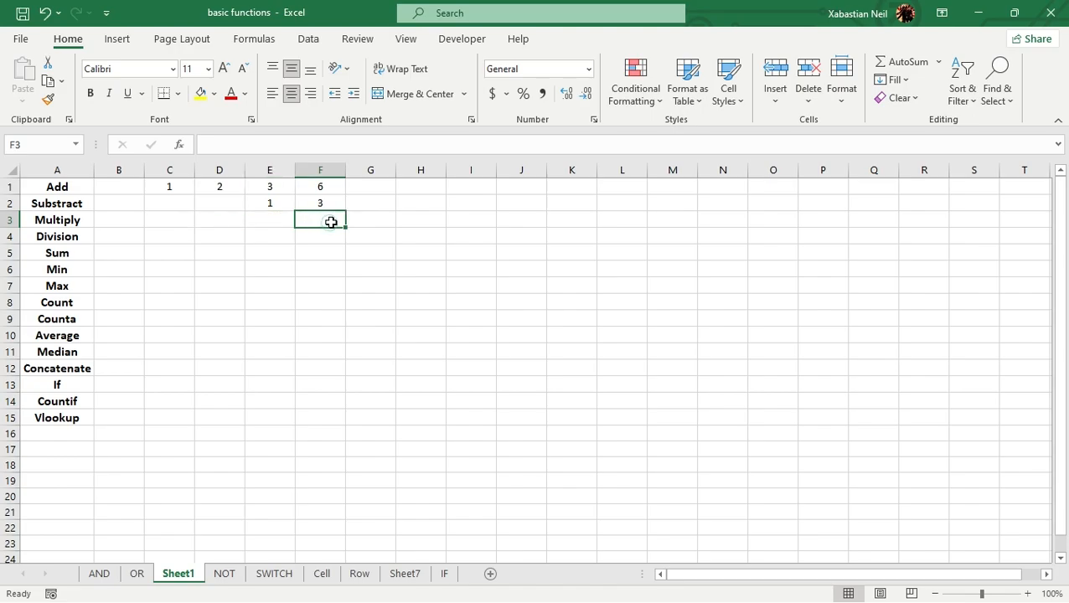
type("=")
left_click(332, 222)
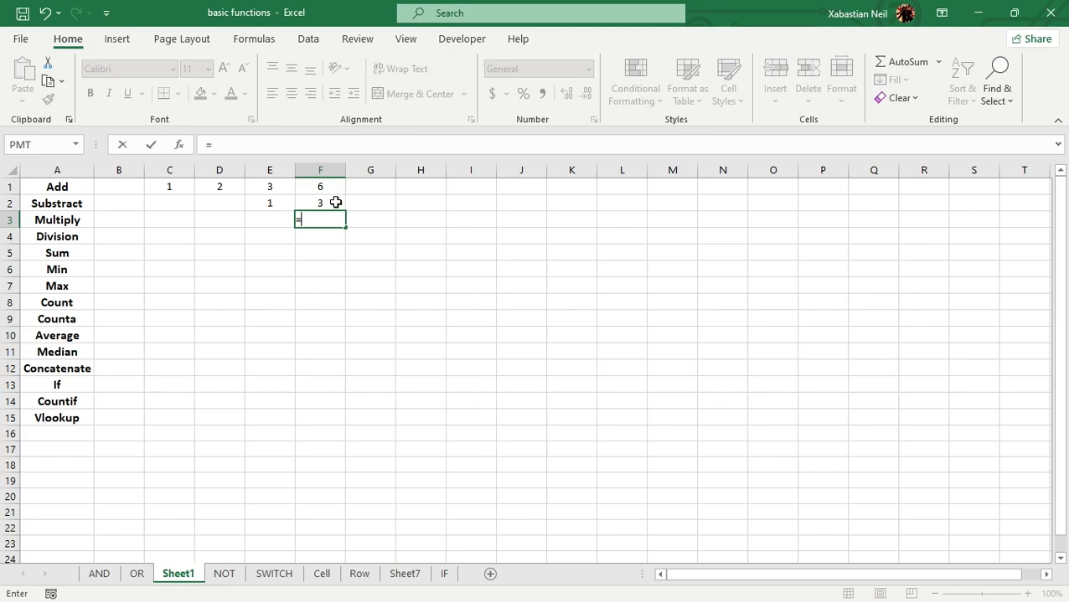
left_click(319, 184)
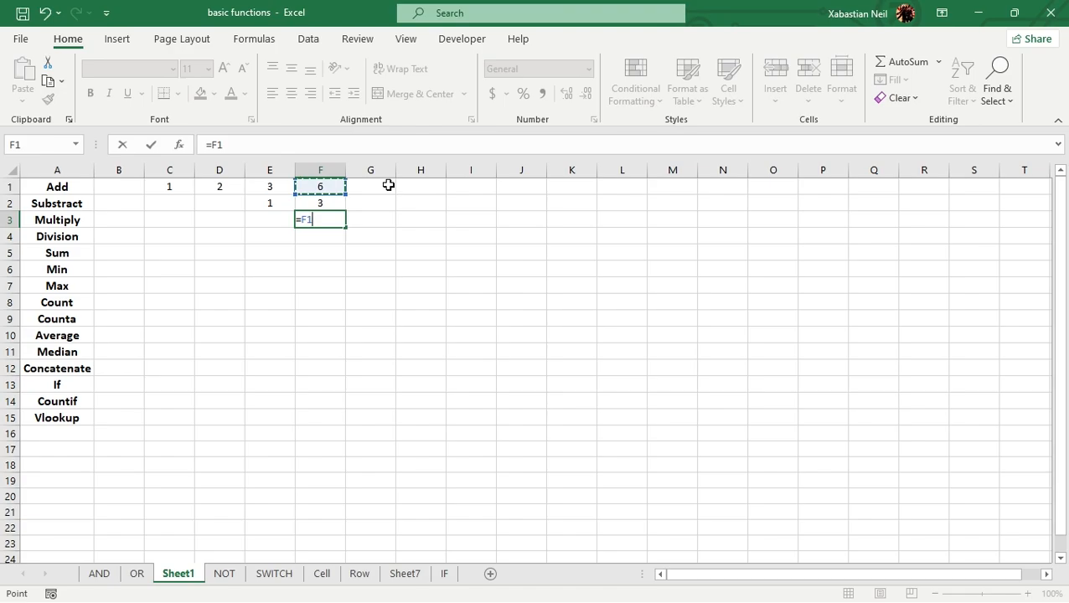
type("*")
left_click(335, 206)
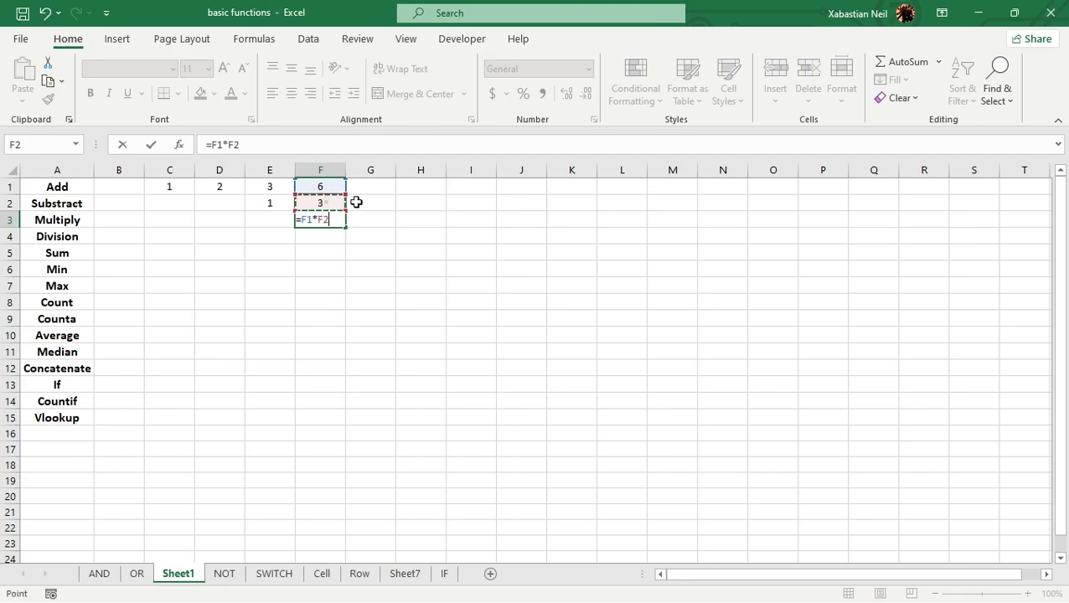
key("Return")
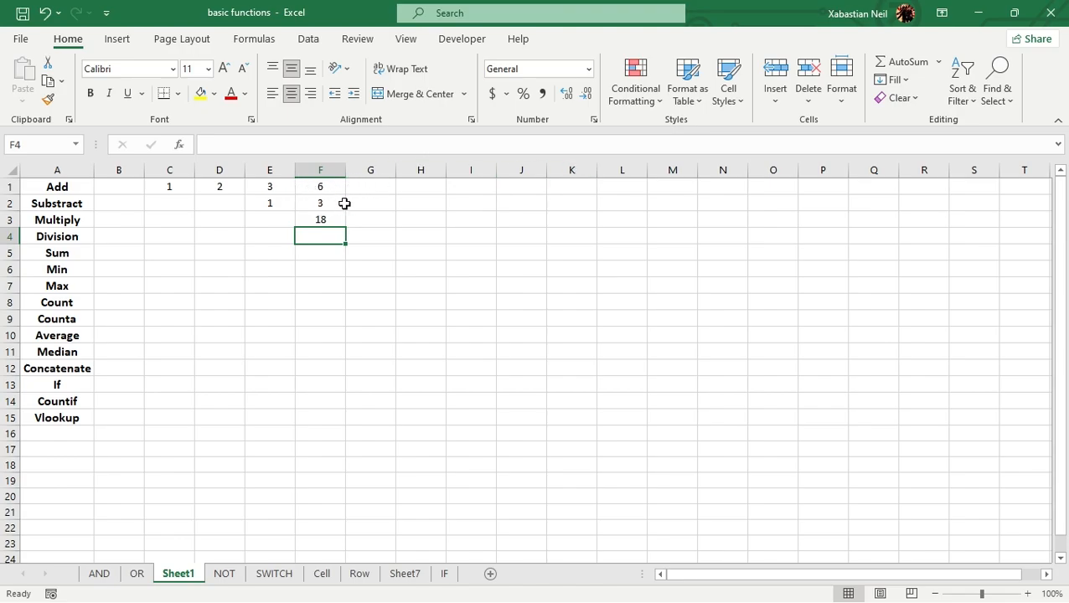
Enter the multiplication =18*2 with typed numbers in cell E3.
double_click(289, 220)
type("=")
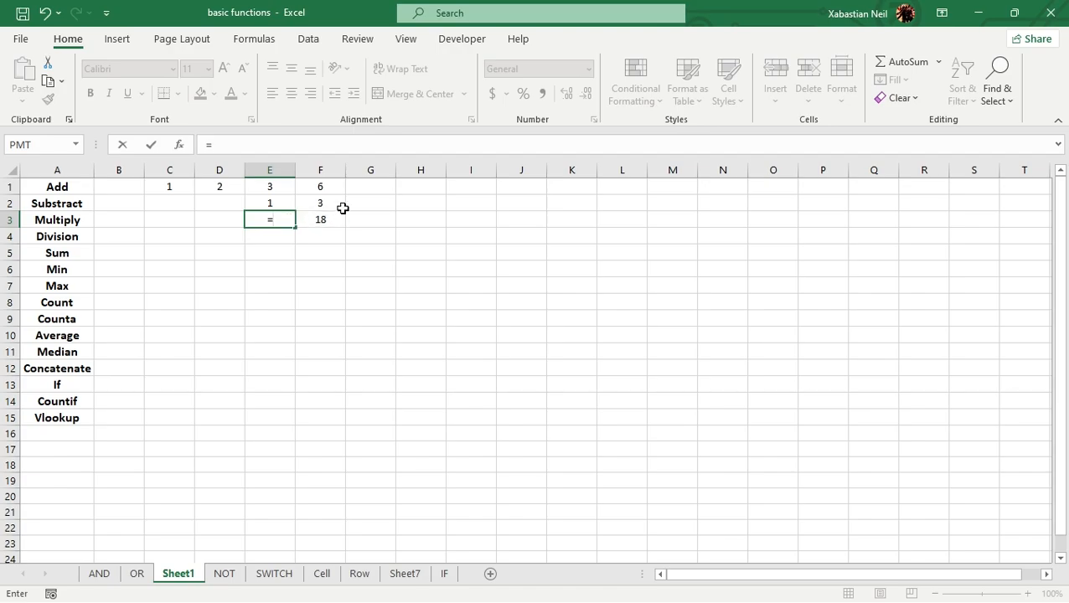
type("18*2")
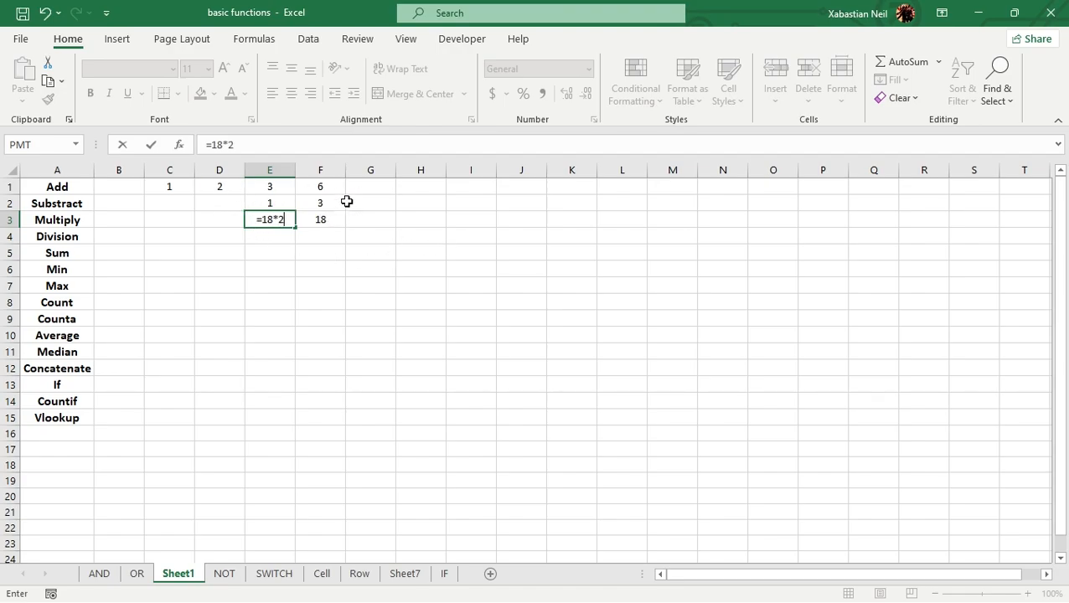
key("Return")
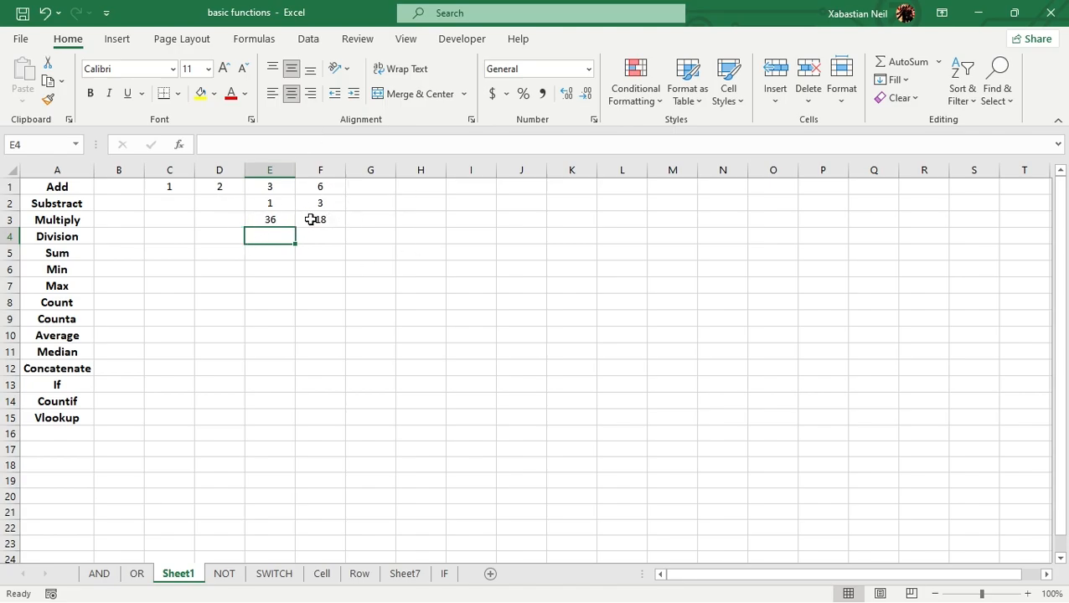
Enter the formula =E3/F3 in cell E4 of the Division row.
left_click(273, 238)
double_click(267, 235)
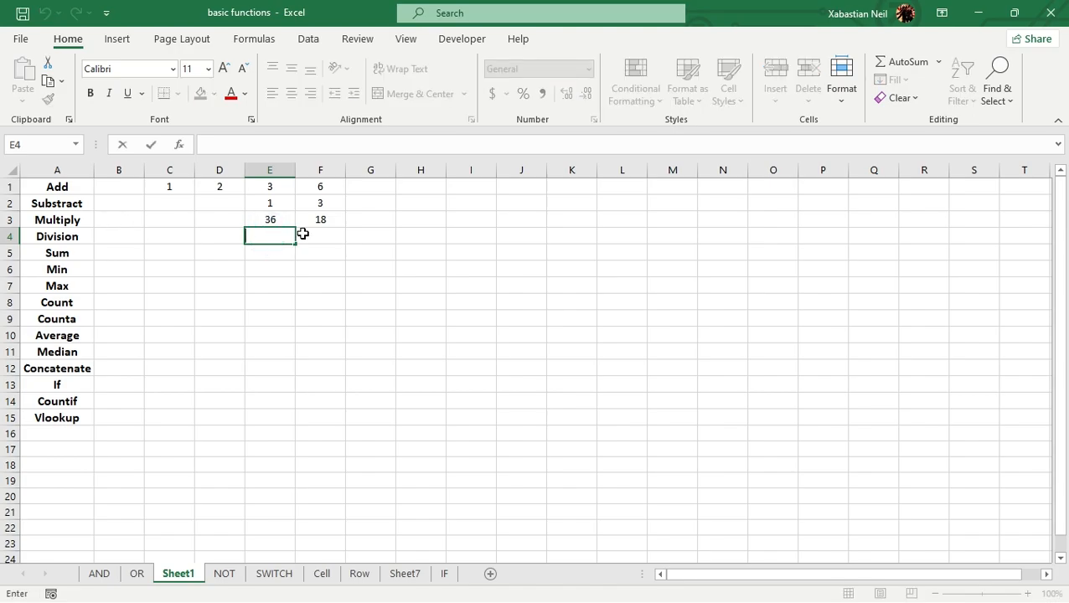
type("=")
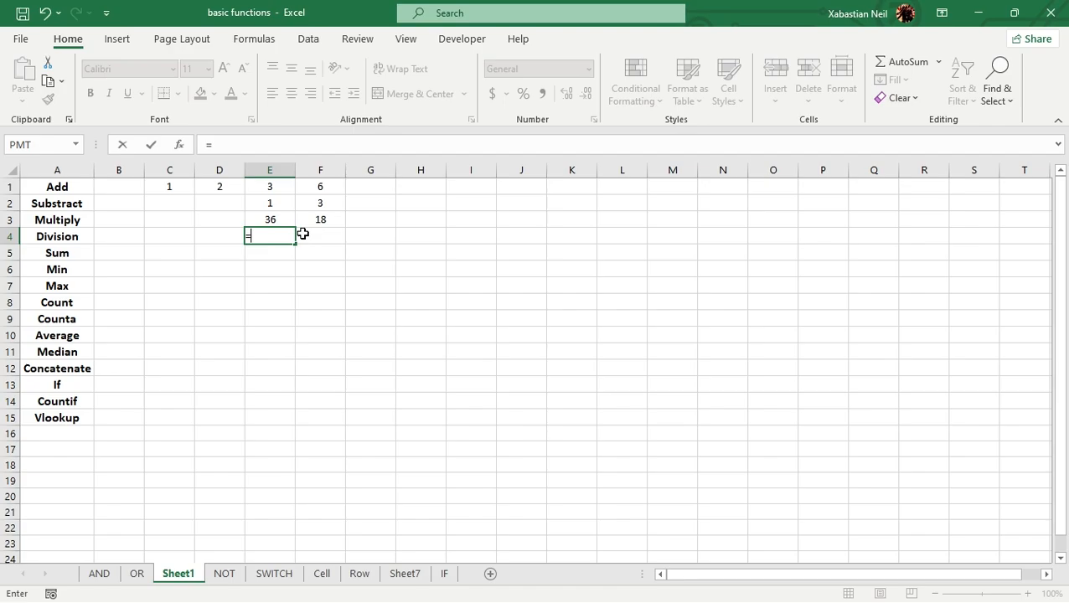
left_click(279, 219)
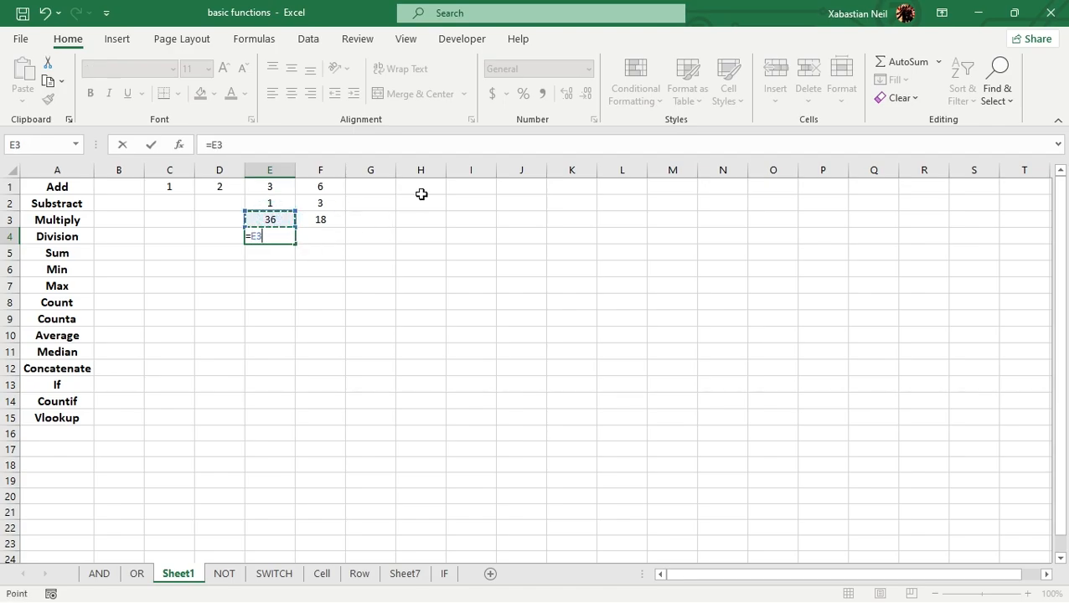
type("/")
left_click(325, 222)
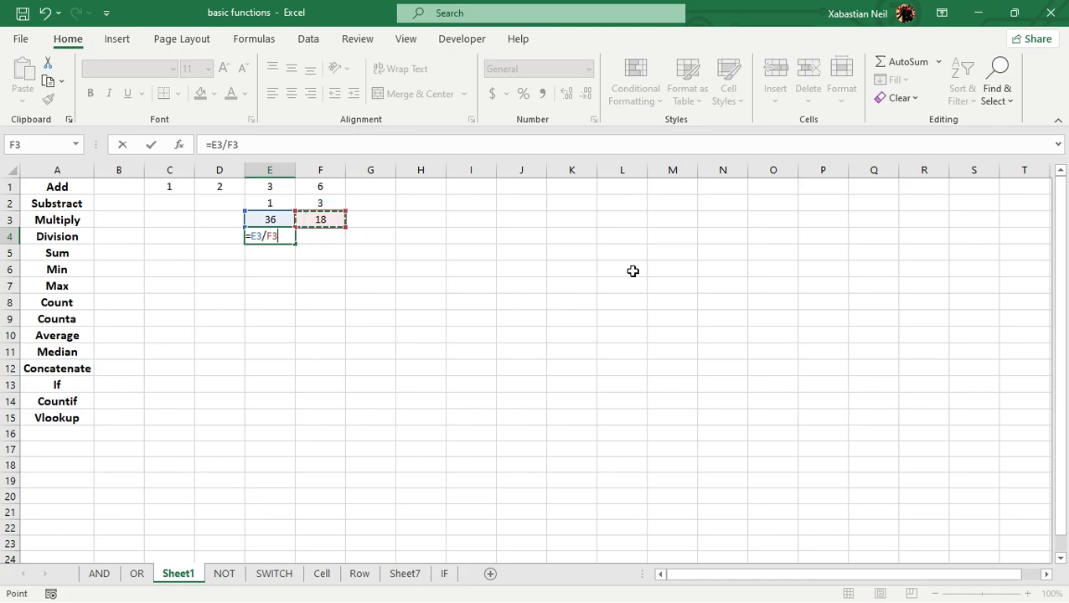
key("Return")
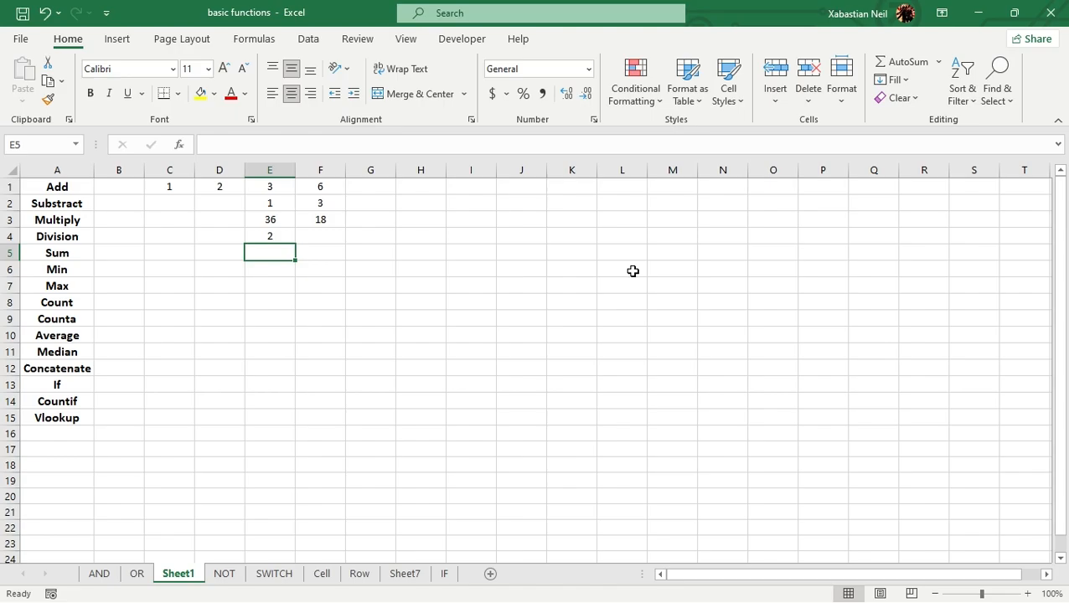
Enter the division =36/2 with typed numbers in cell F4.
left_click(316, 237)
double_click(317, 237)
type("=")
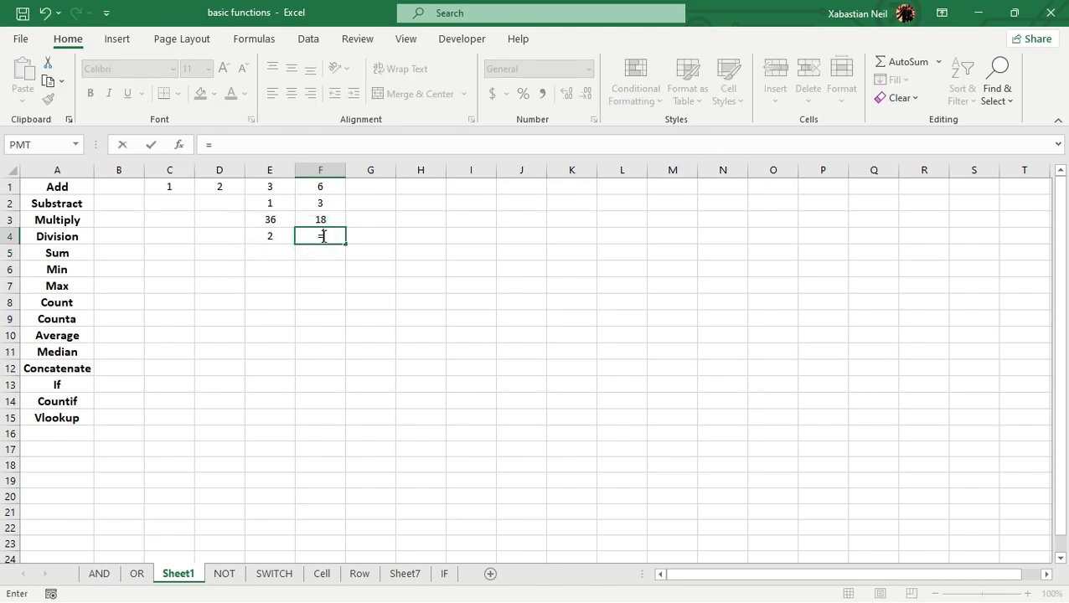
type("36/2")
key("Return")
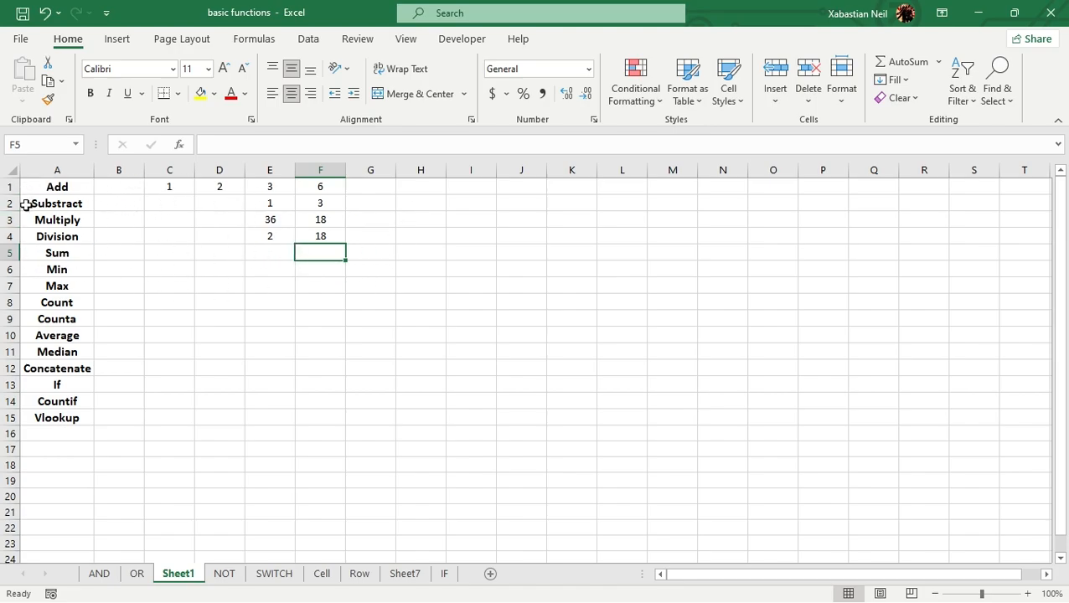
double_click(269, 253)
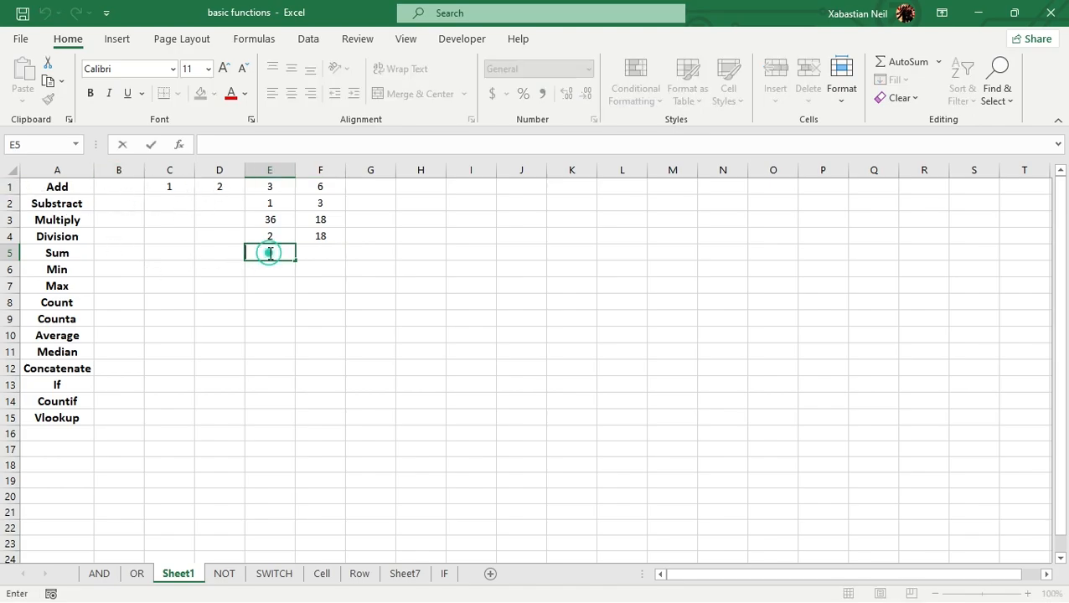
type("=sun")
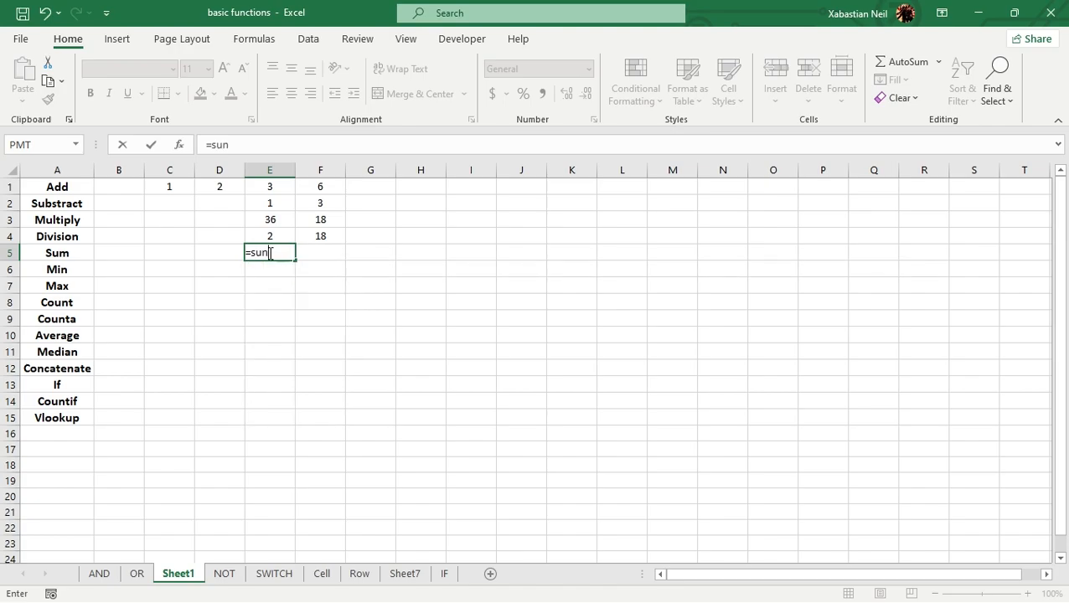
key("BackSpace")
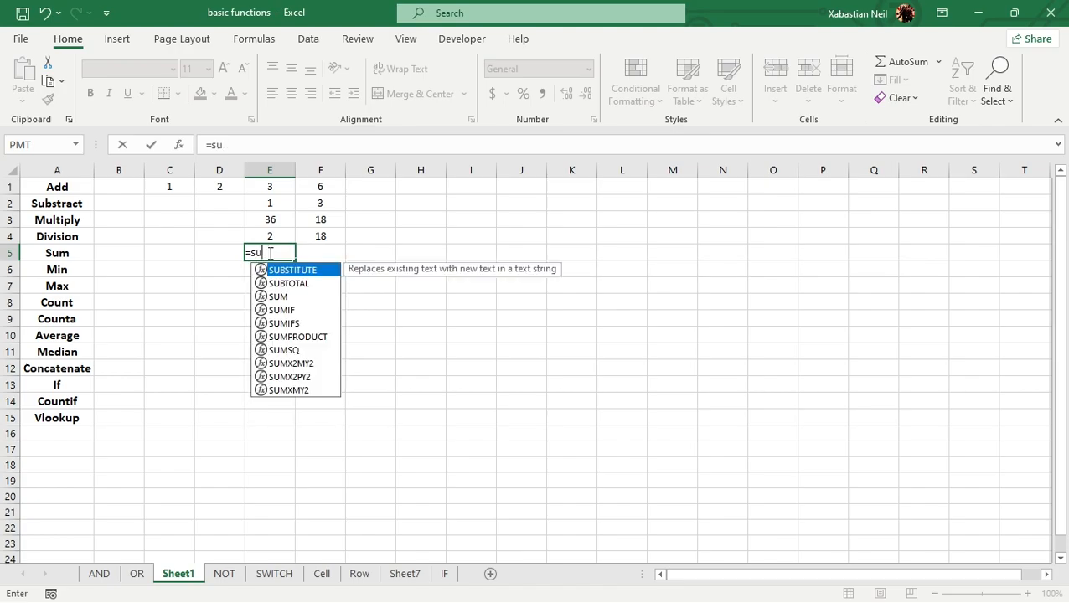
type("m")
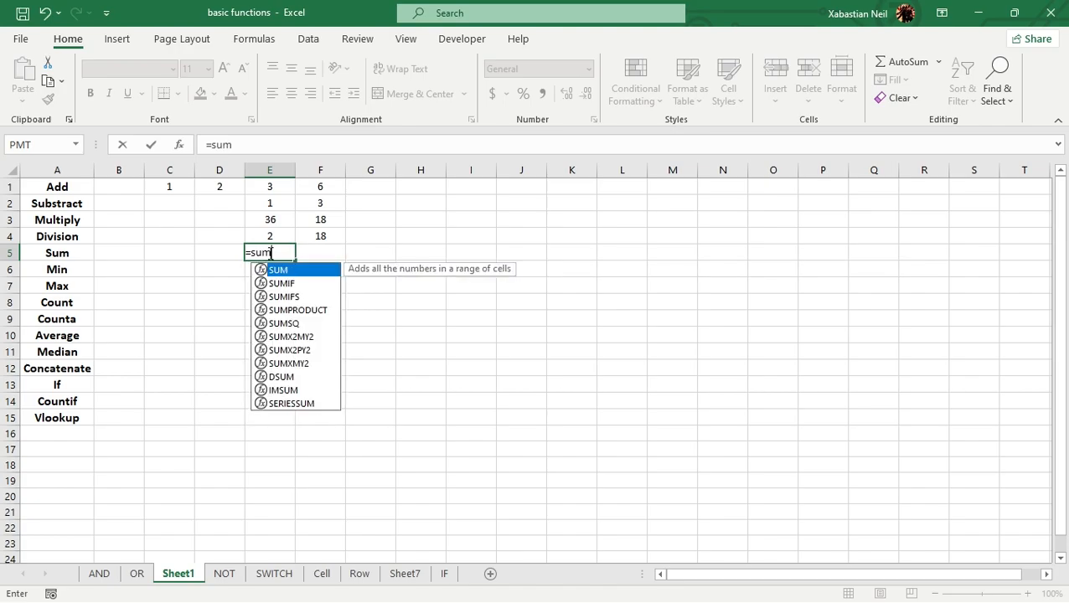
double_click(309, 278)
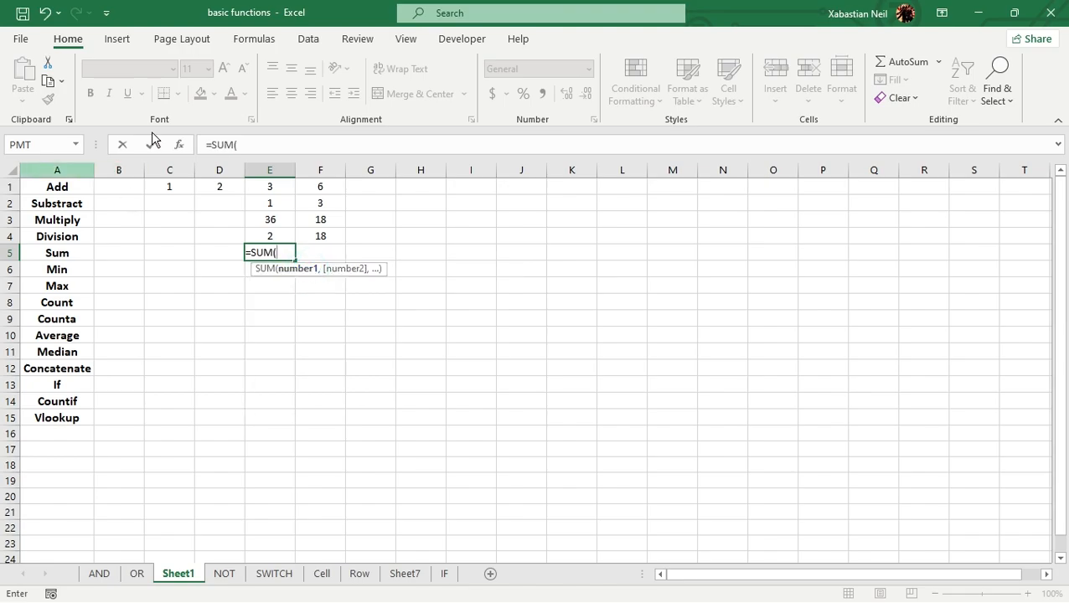
left_click(255, 38)
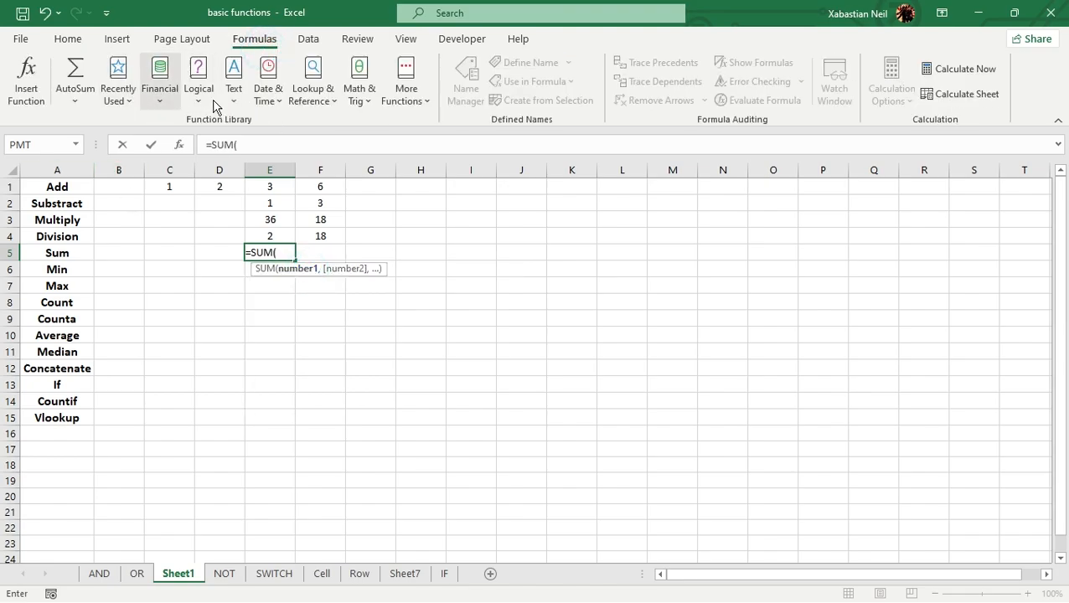
left_click(361, 97)
scroll(402, 298, "down", 8)
scroll(402, 300, "down", 12)
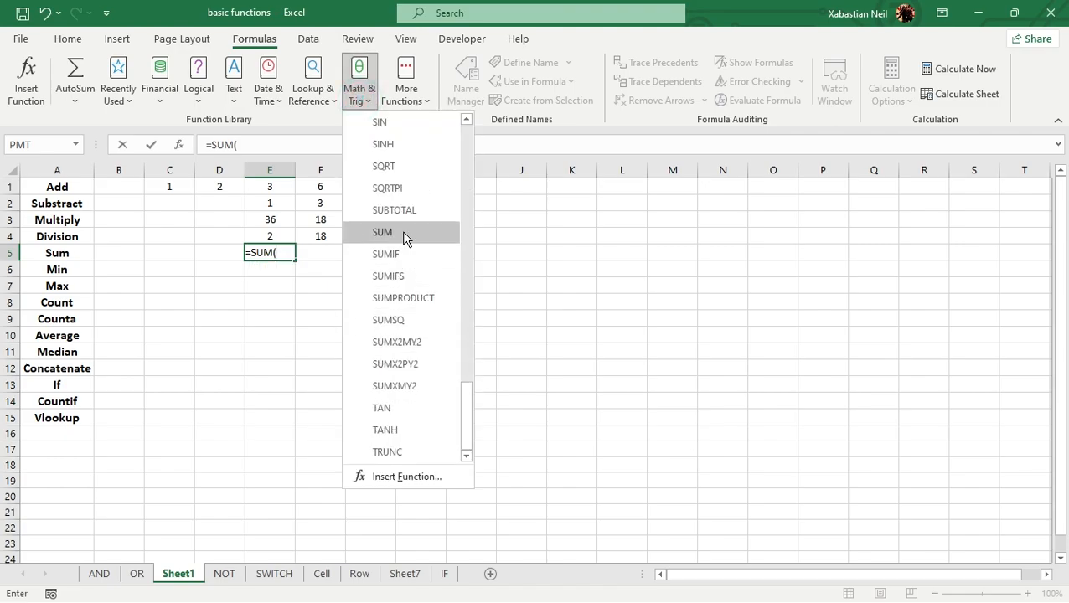
left_click(402, 234)
left_click_drag(456, 119, 499, 131)
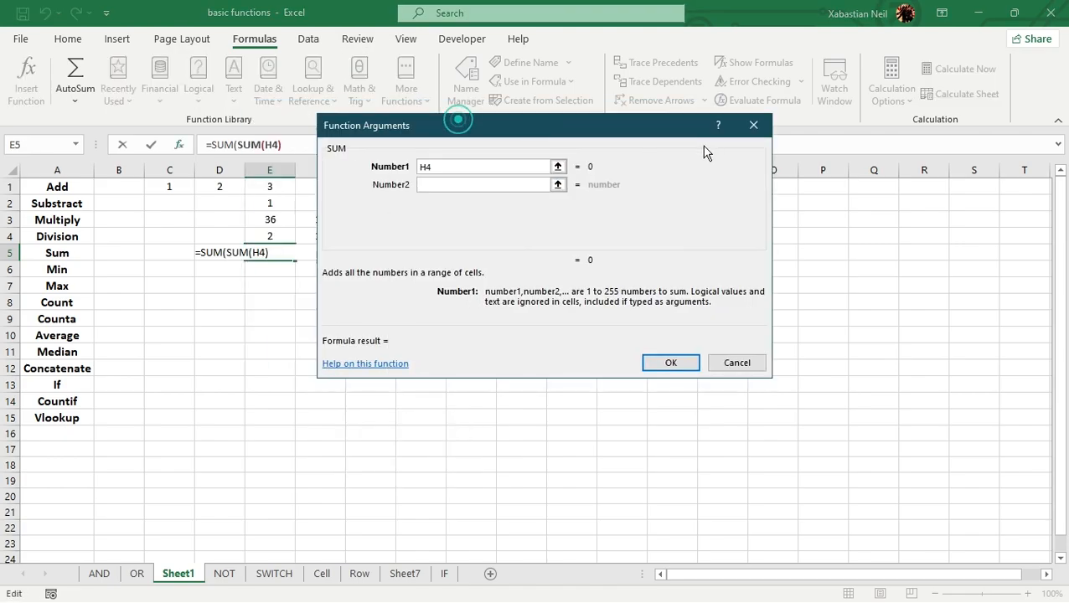
left_click(754, 128)
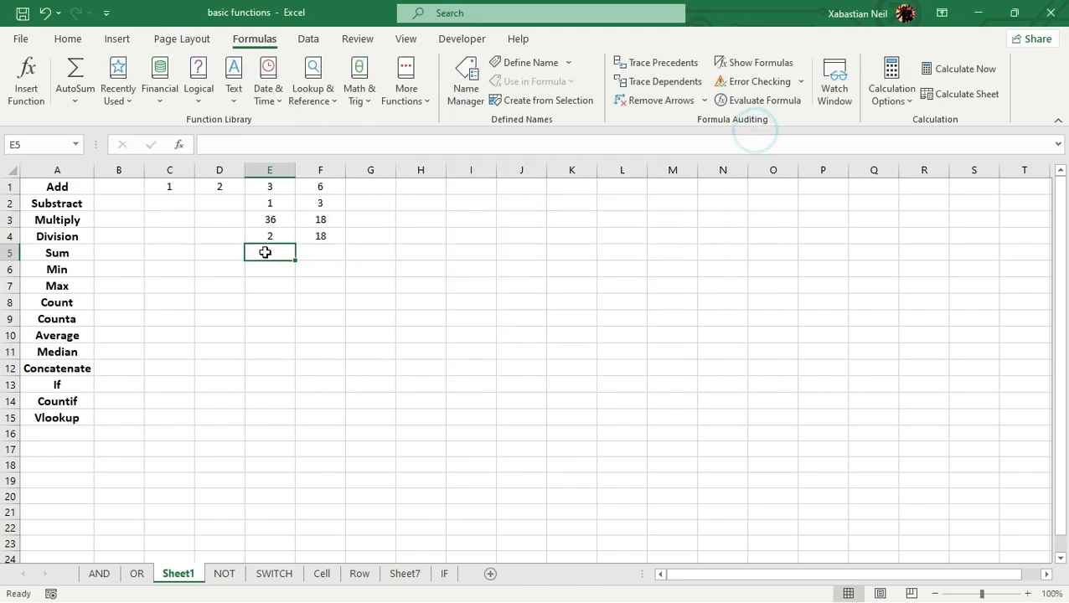
Enter the formula =SUM(F4,E4) in cell E5 of the Sum row, using the two Division row cells as arguments.
type("=")
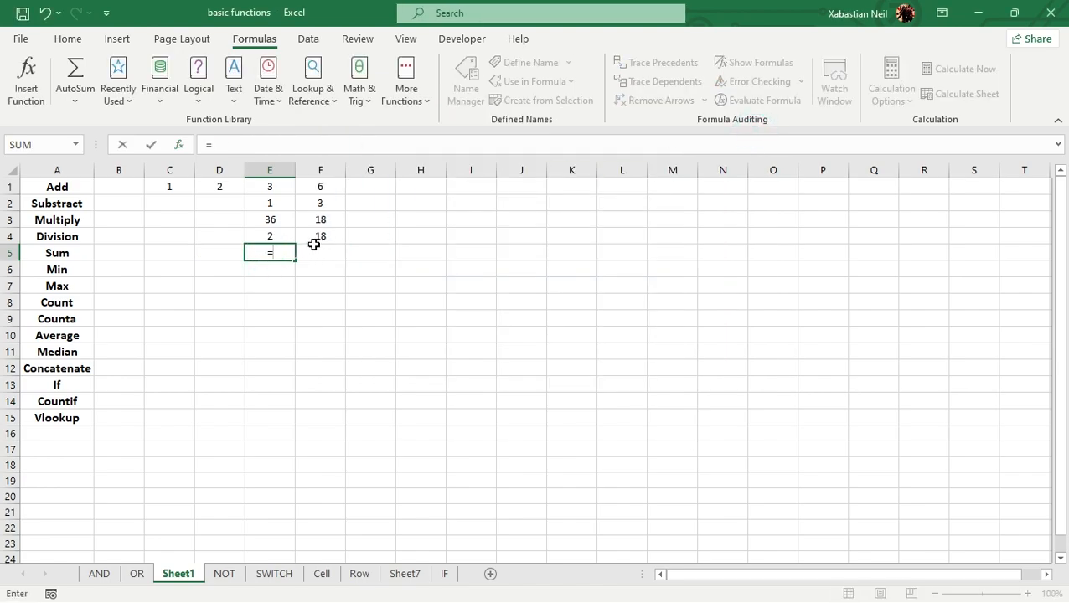
type("sum")
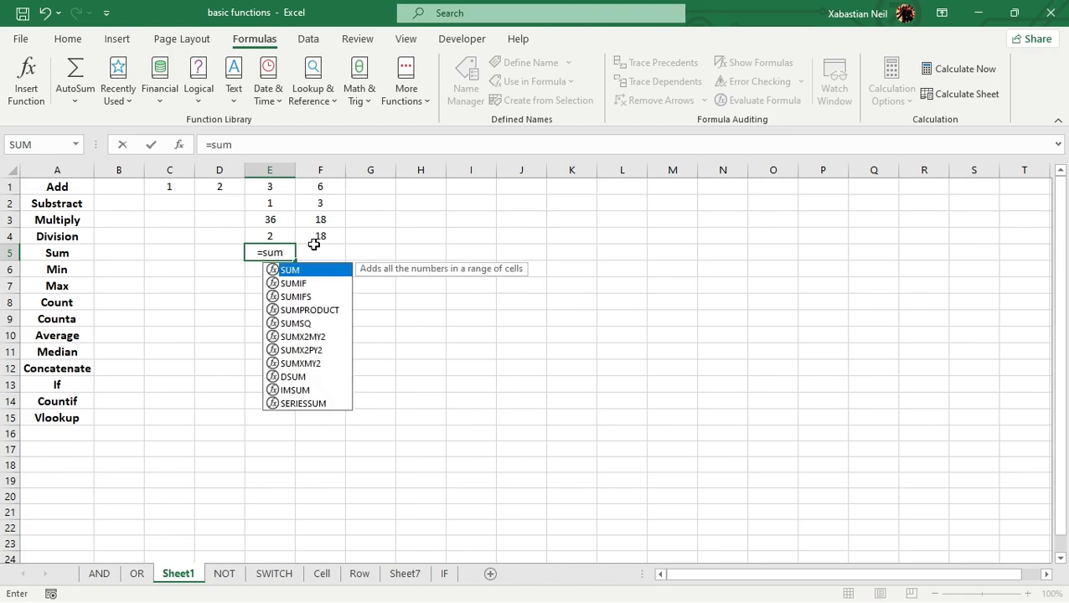
type("(")
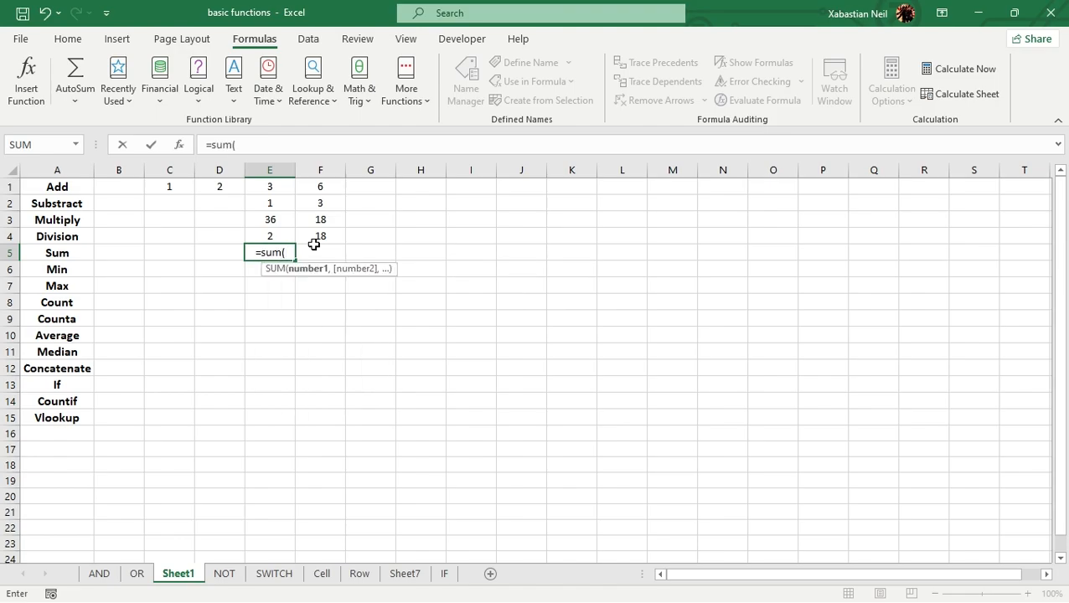
key("BackSpace")
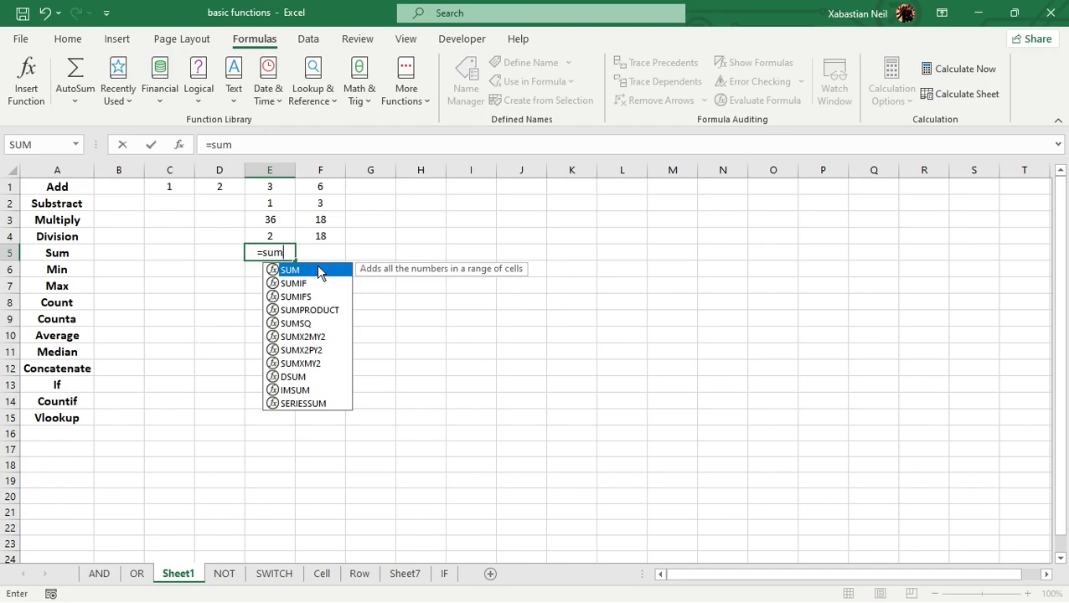
double_click(318, 268)
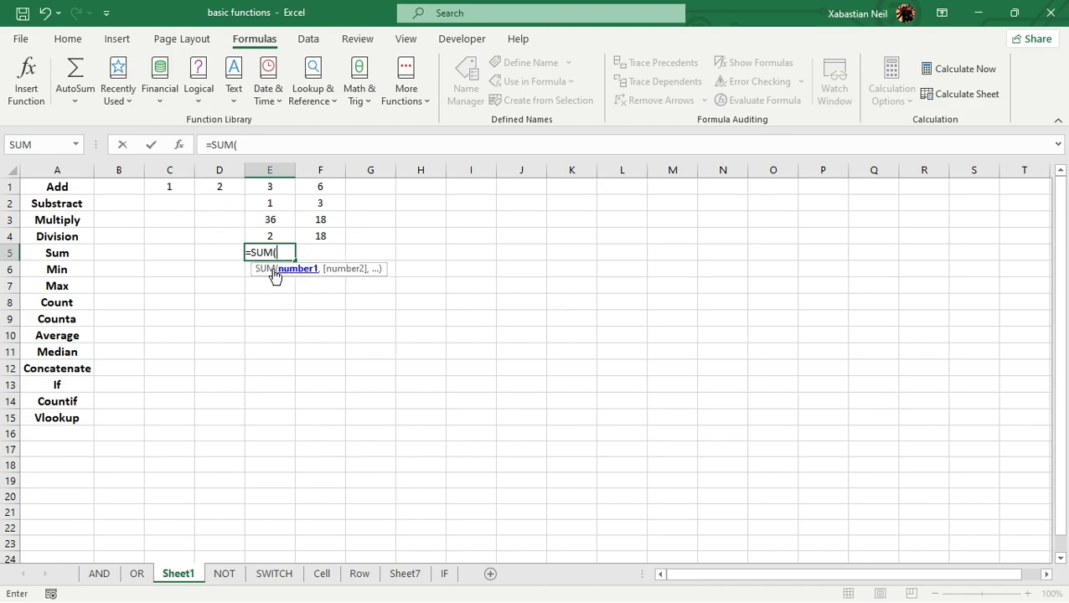
left_click(334, 240)
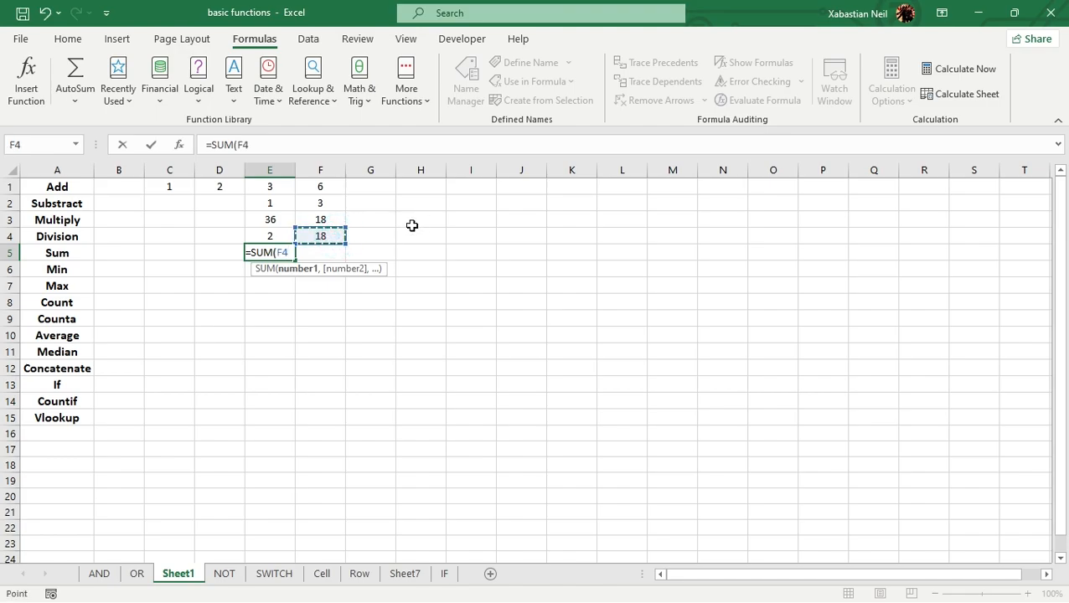
type(",")
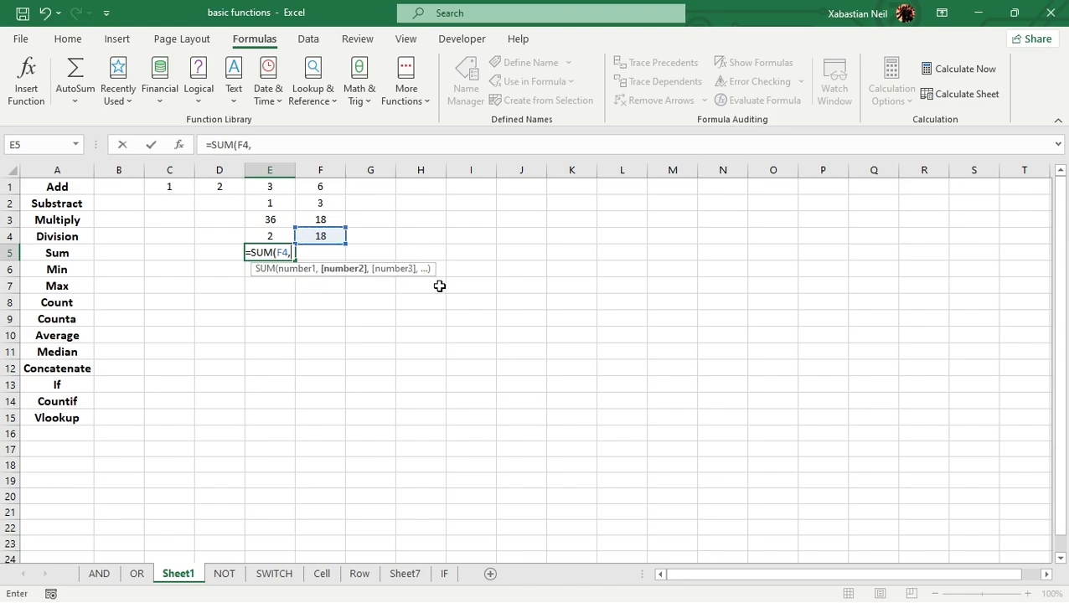
left_click(274, 235)
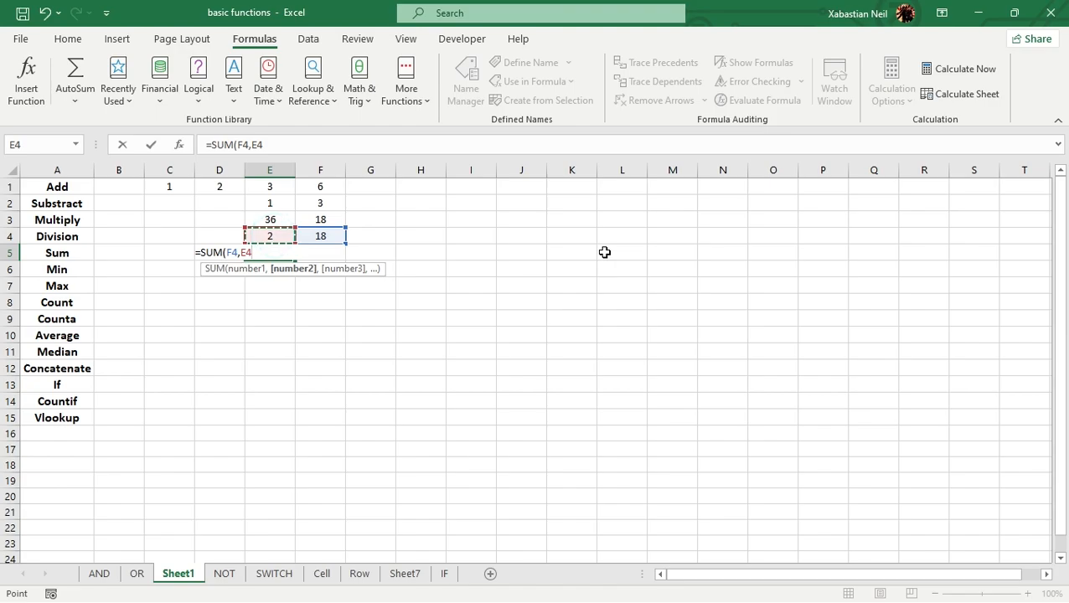
type(")")
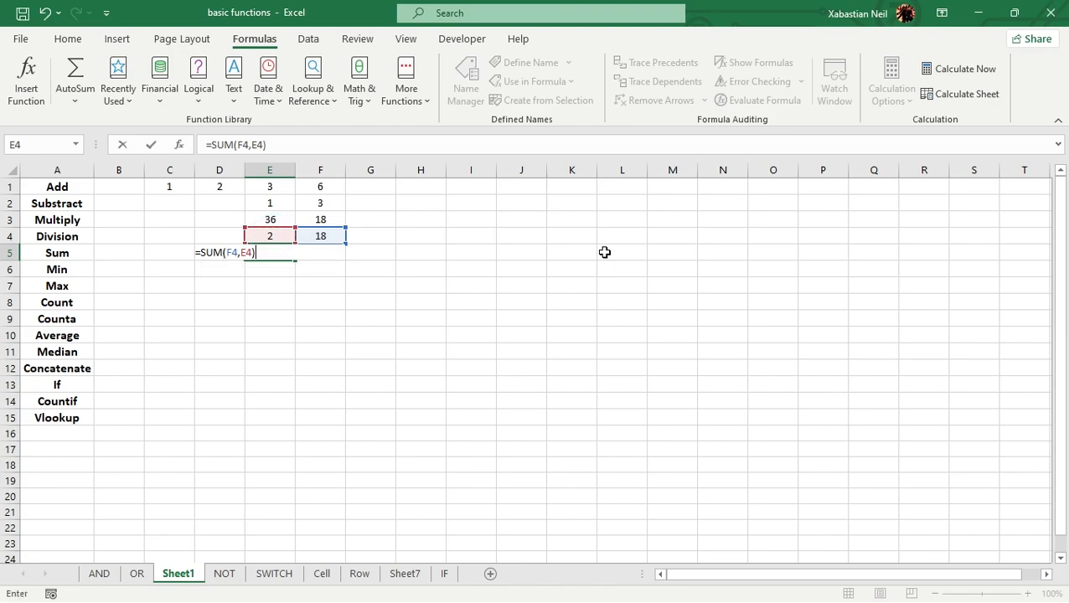
key("Return")
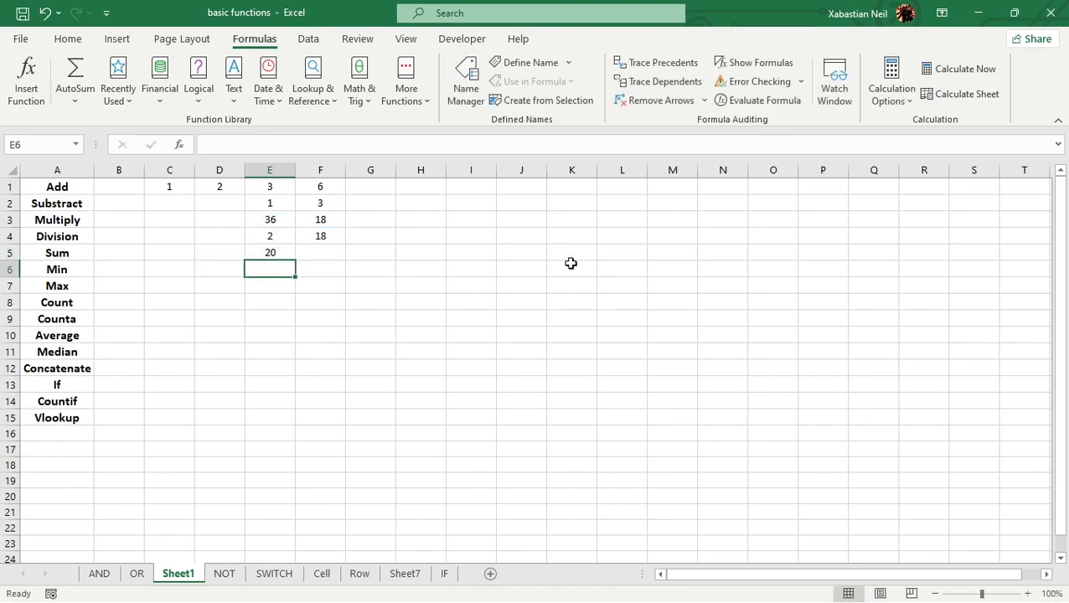
Enter the formula =SUM(20,3) with typed numbers in cell F5 of the Sum row and review it.
left_click(321, 250)
double_click(321, 250)
type("=sum")
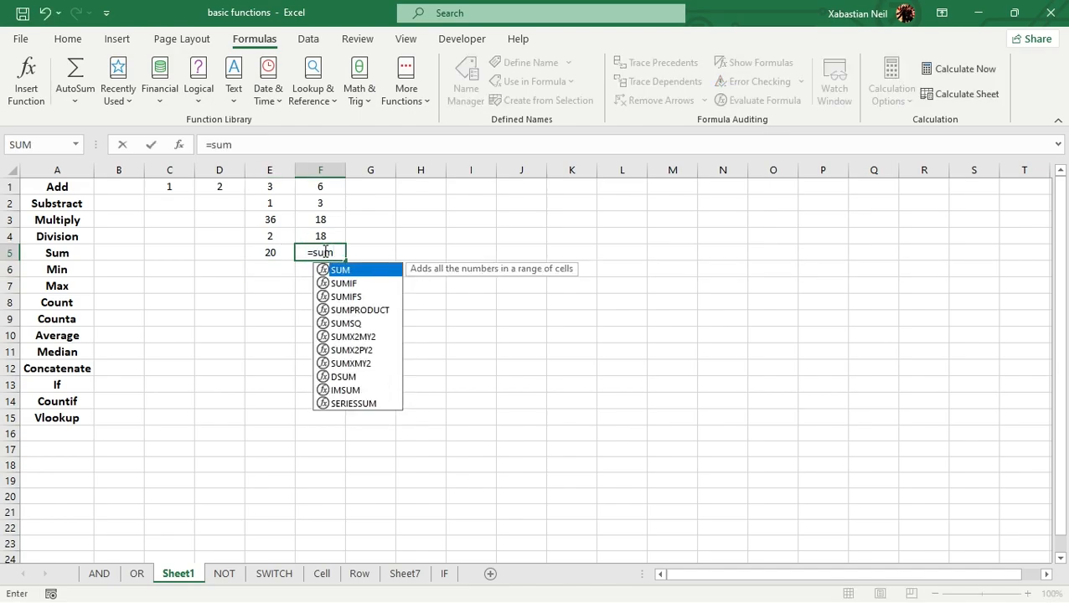
key("Tab")
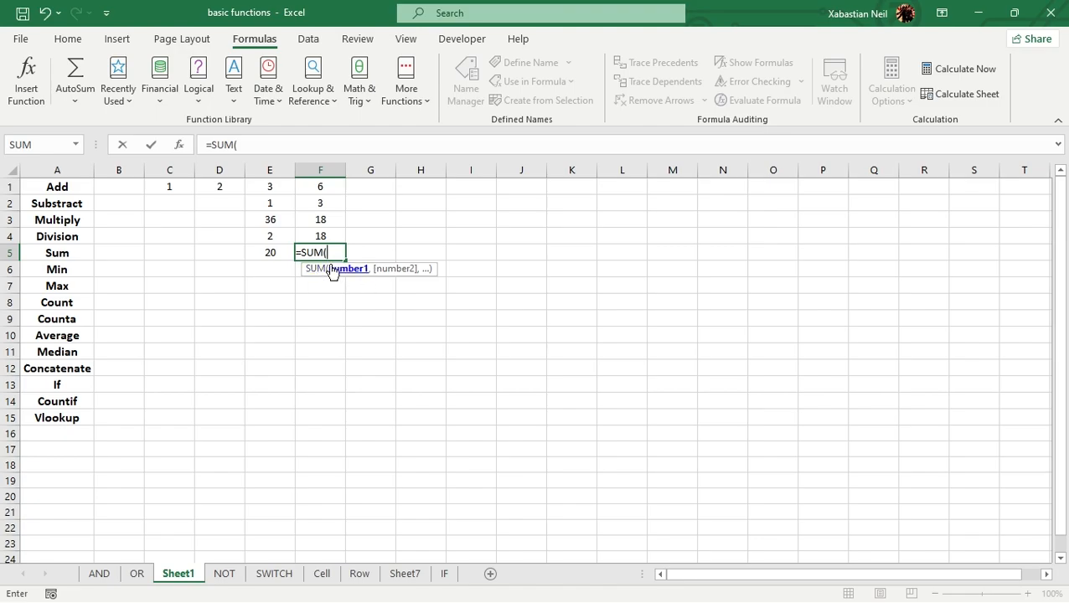
left_click(279, 260)
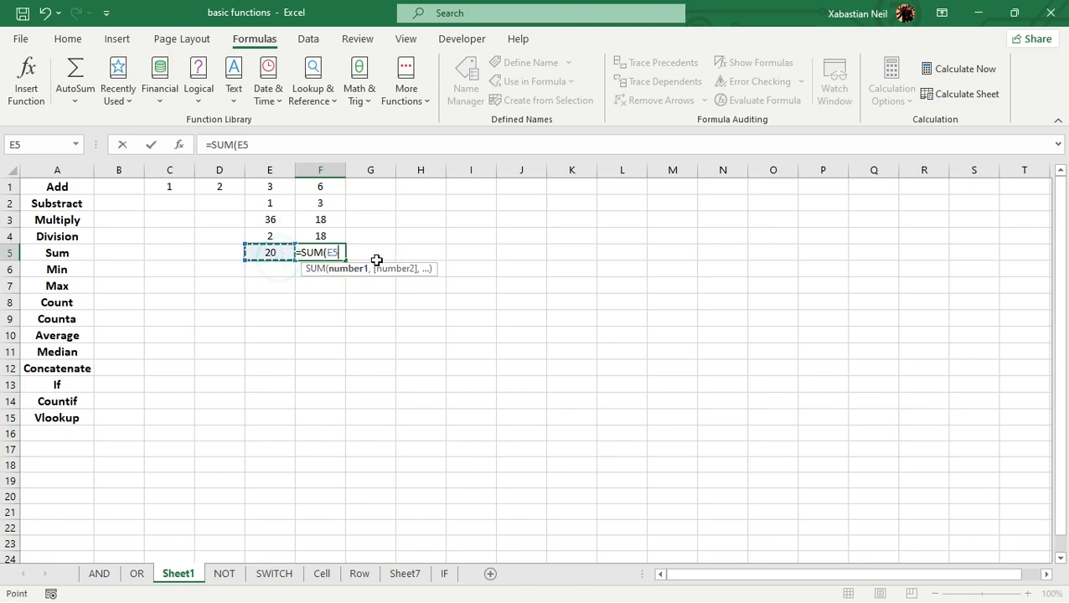
key("BackSpace")
key("BackSpace")
type("20")
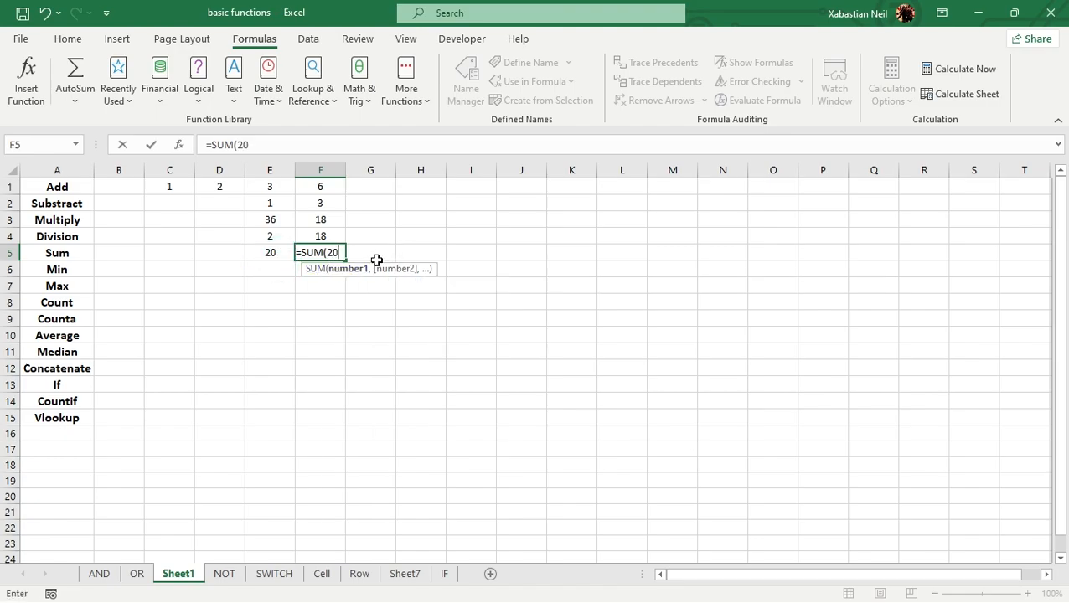
type(",")
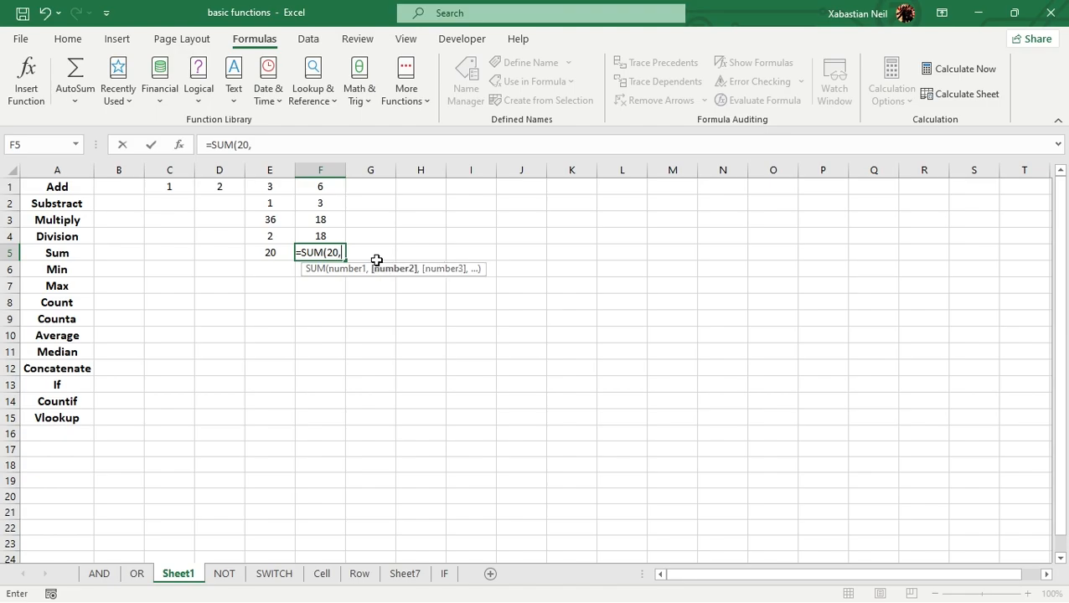
type("3")
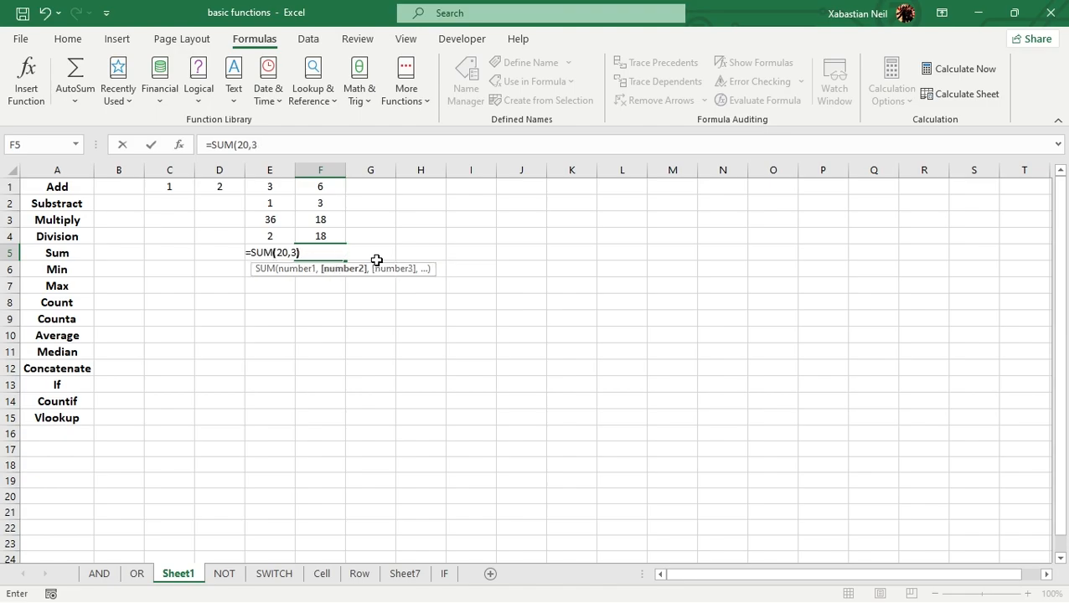
type(")")
key("Return")
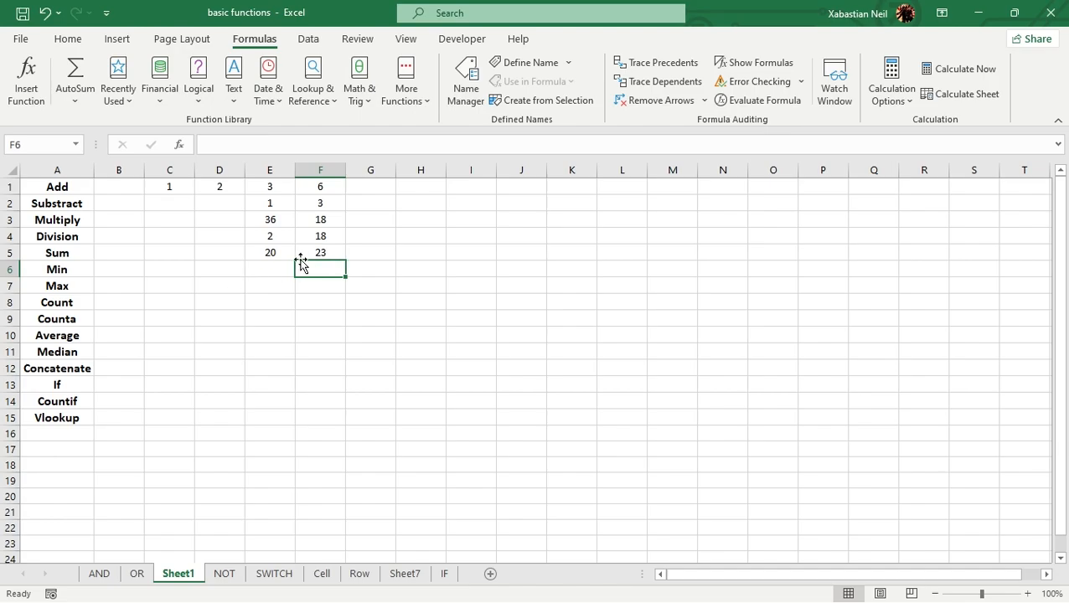
double_click(333, 255)
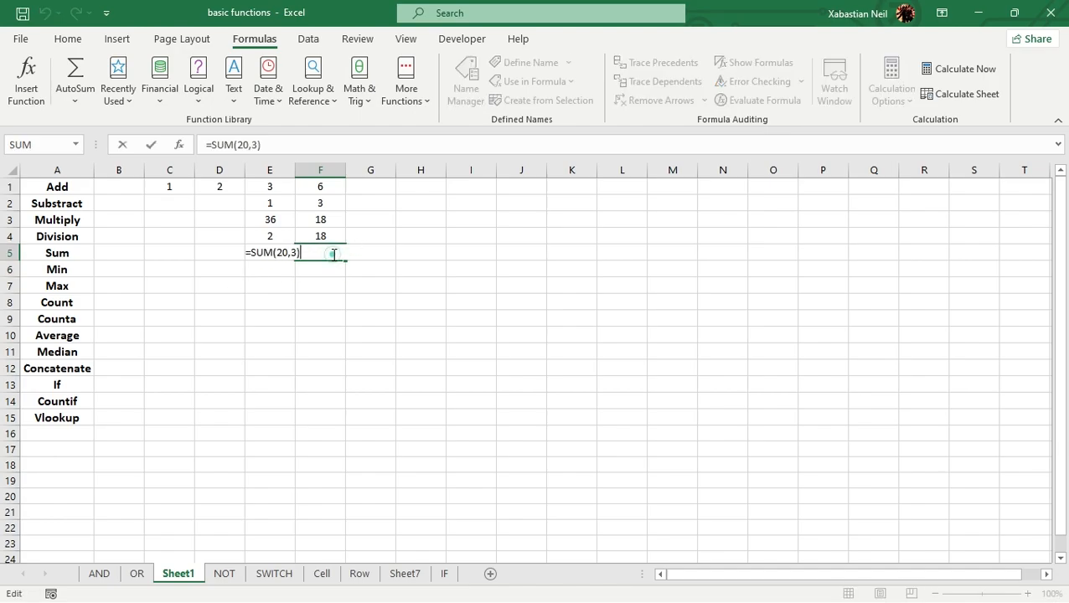
left_click(276, 268)
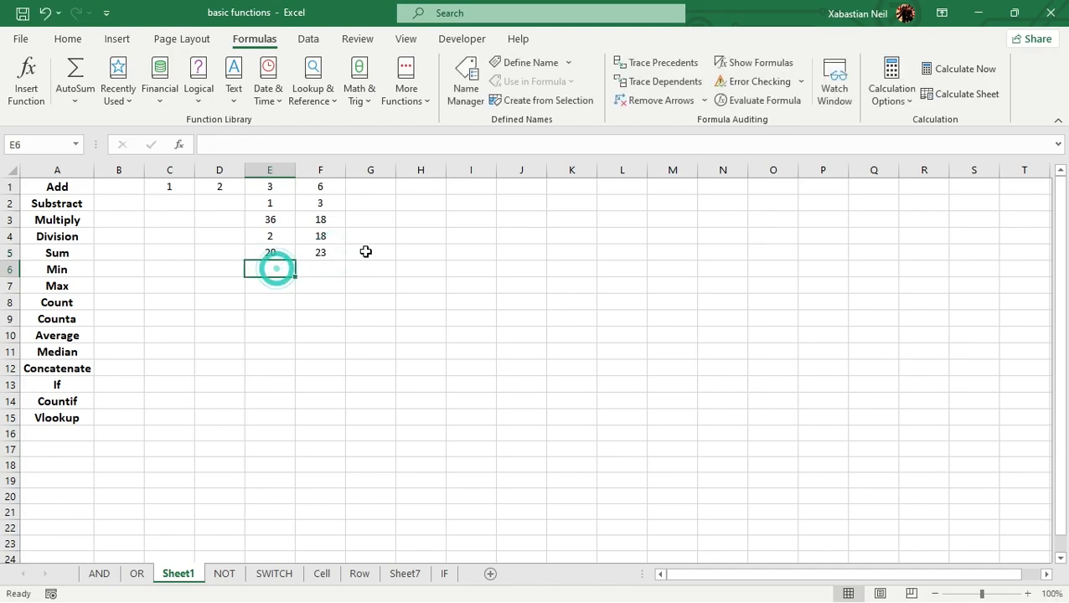
Enter the formula =MIN(E1:E5) in cell E6 of the Min row and review the range it covers.
double_click(280, 270)
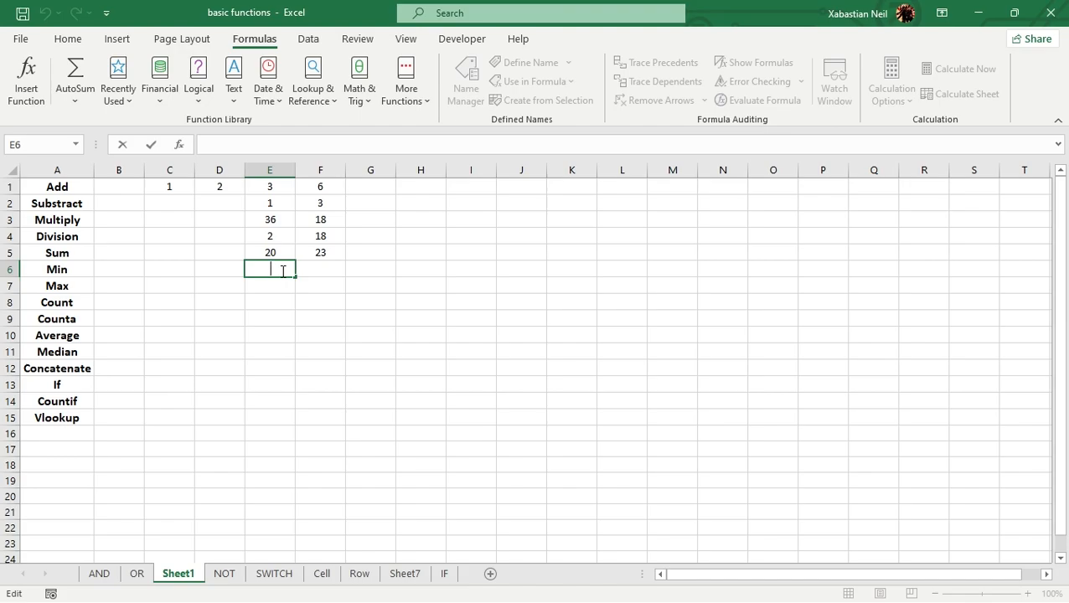
type("=min")
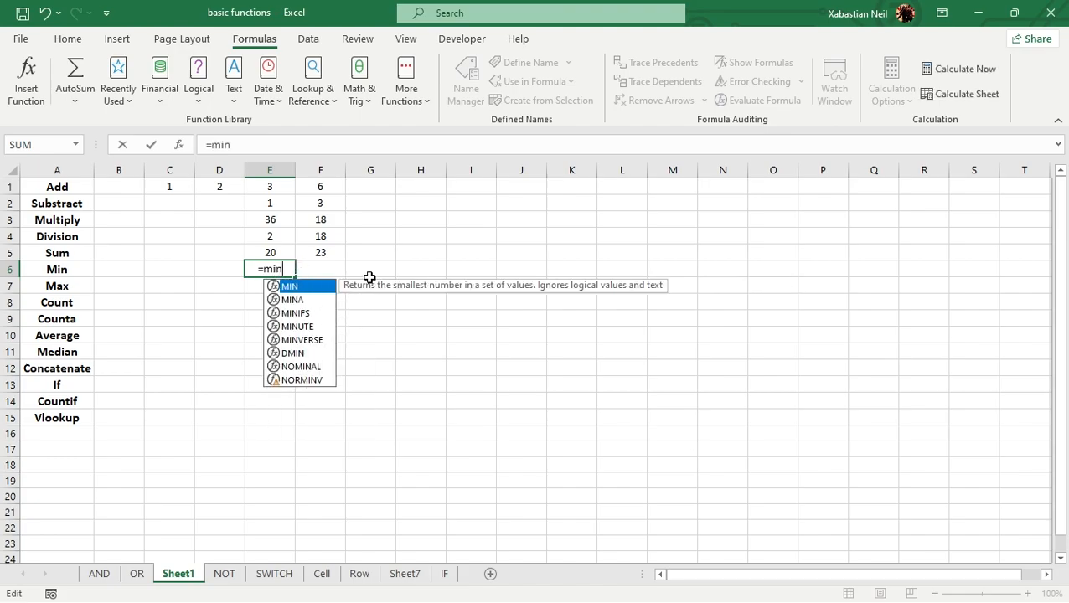
key("Tab")
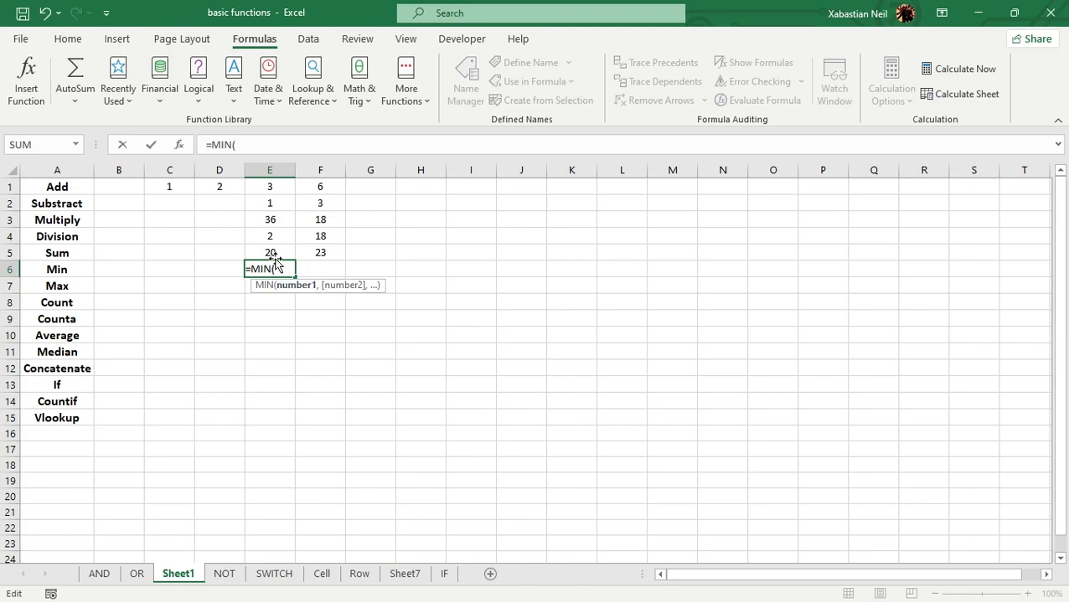
left_click_drag(274, 187, 273, 252)
type(")")
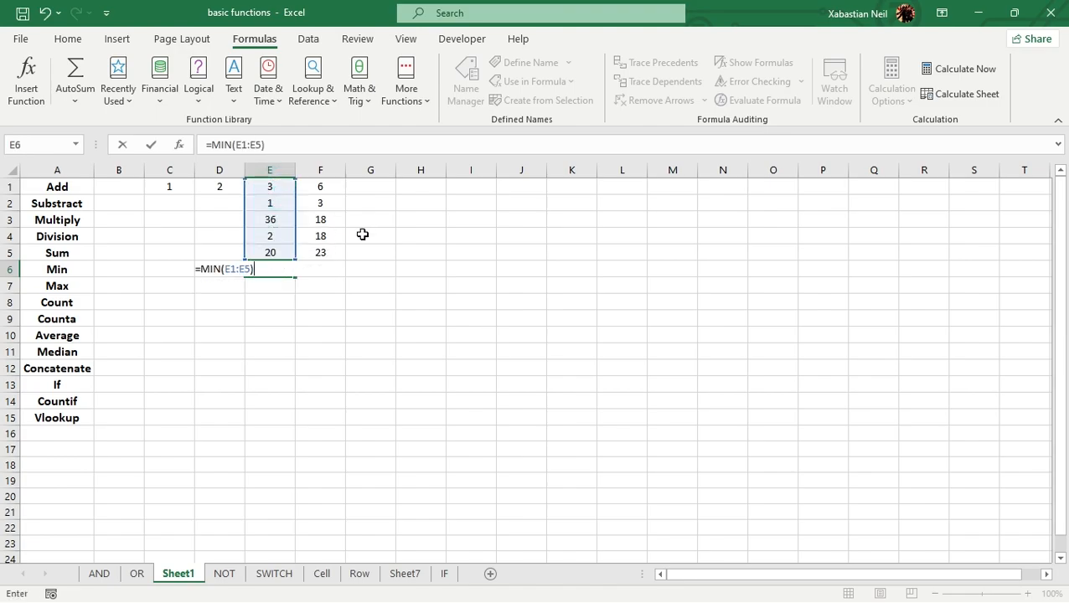
key("Return")
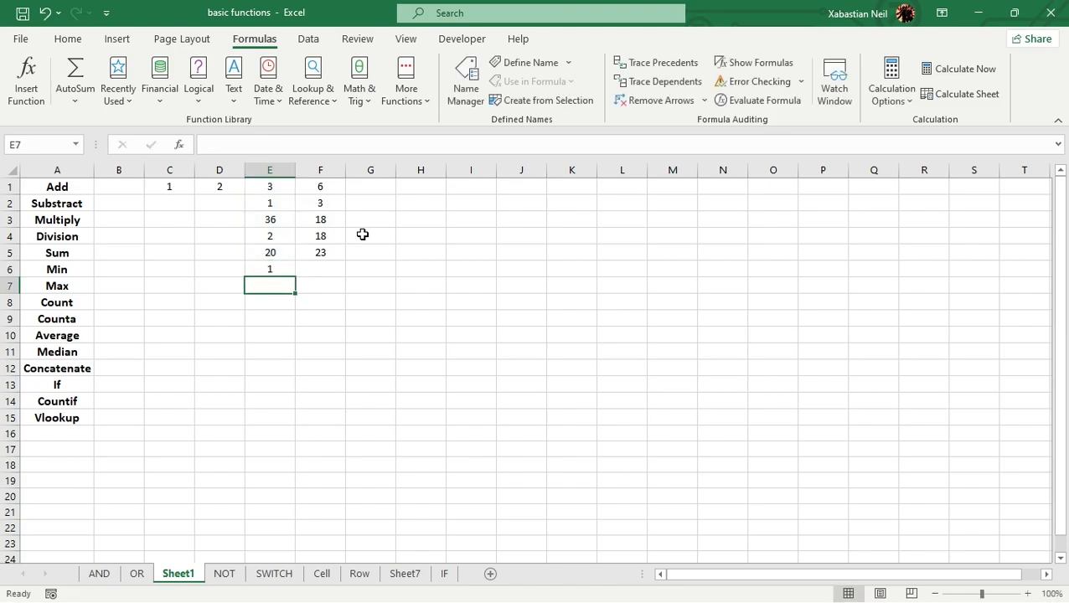
left_click_drag(270, 183, 274, 246)
left_click(326, 300)
left_click(276, 270)
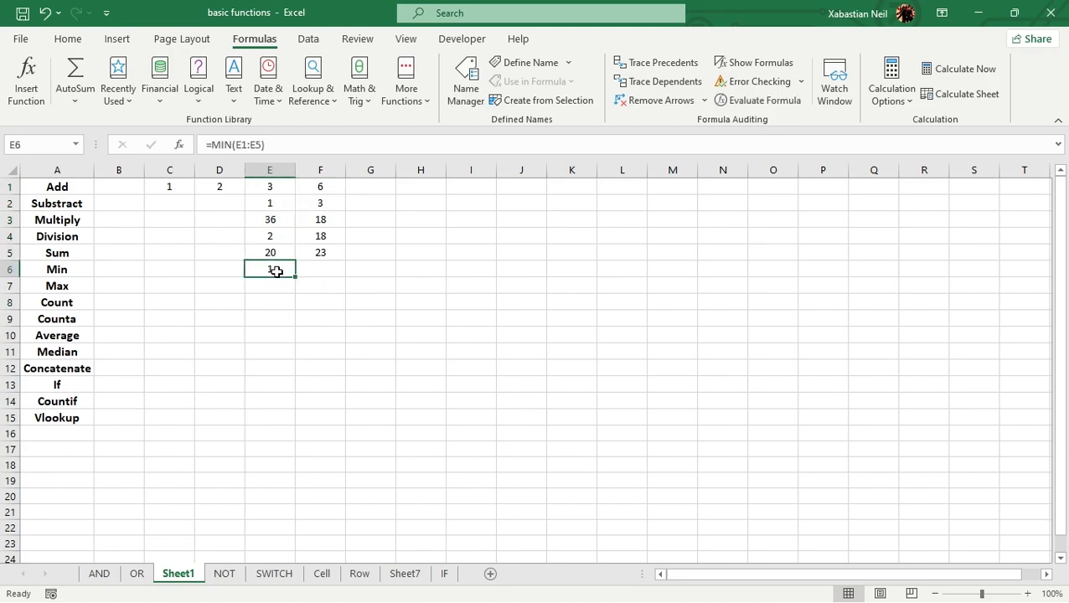
double_click(276, 270)
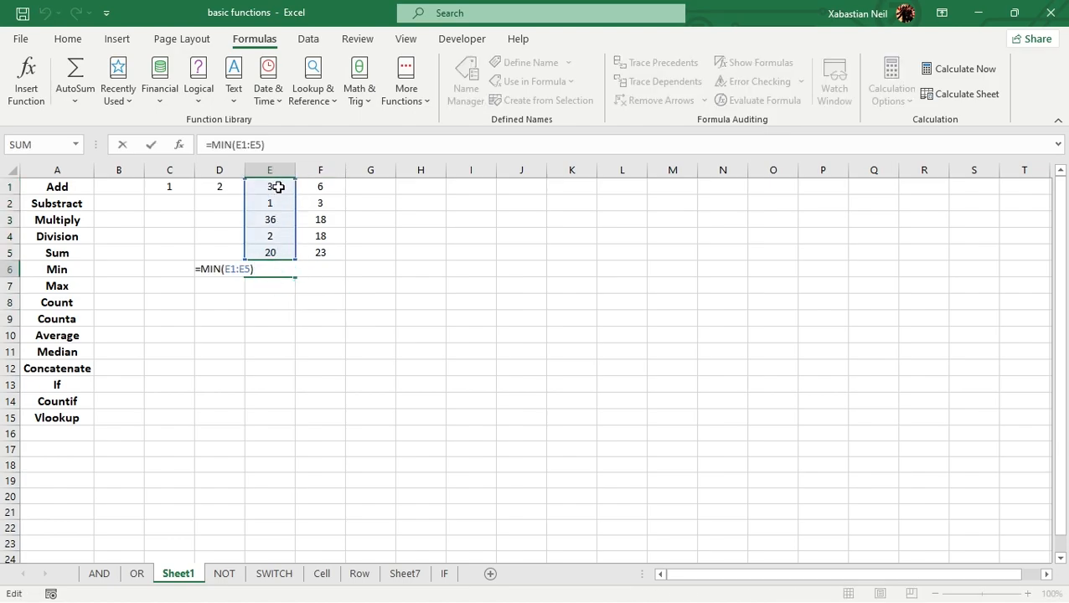
left_click(270, 304)
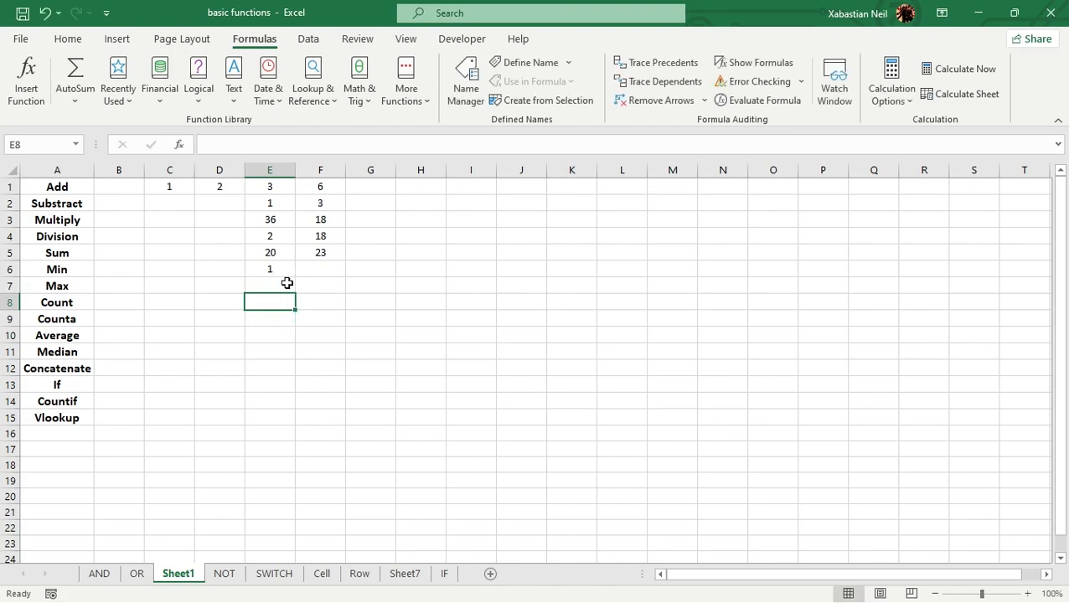
Enter the formula =MAX(E1:F5) in cell E7 of the Max row, covering both columns of results.
double_click(270, 285)
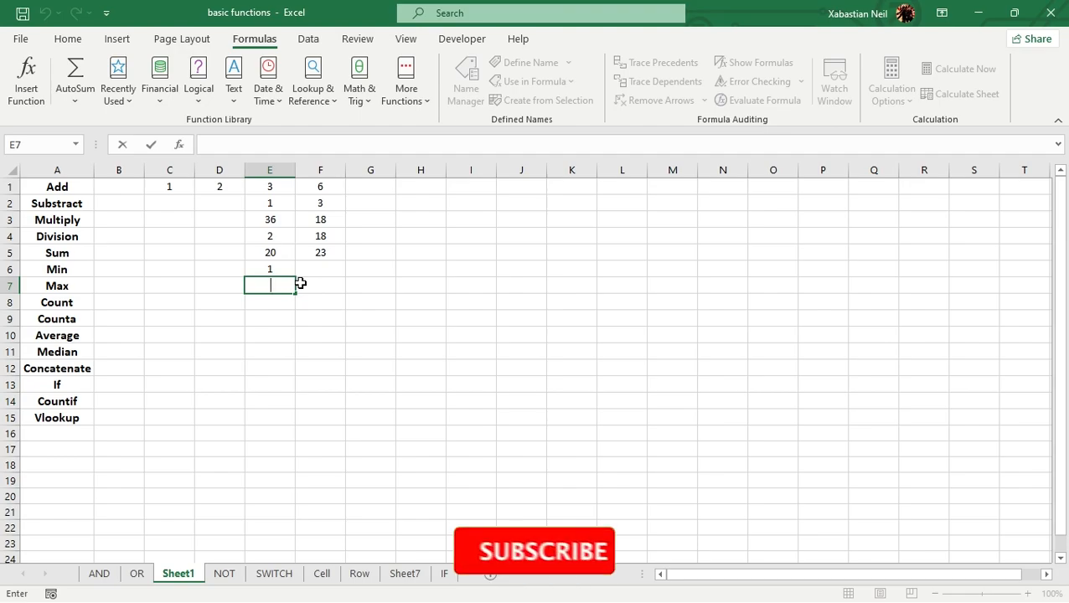
type("=max")
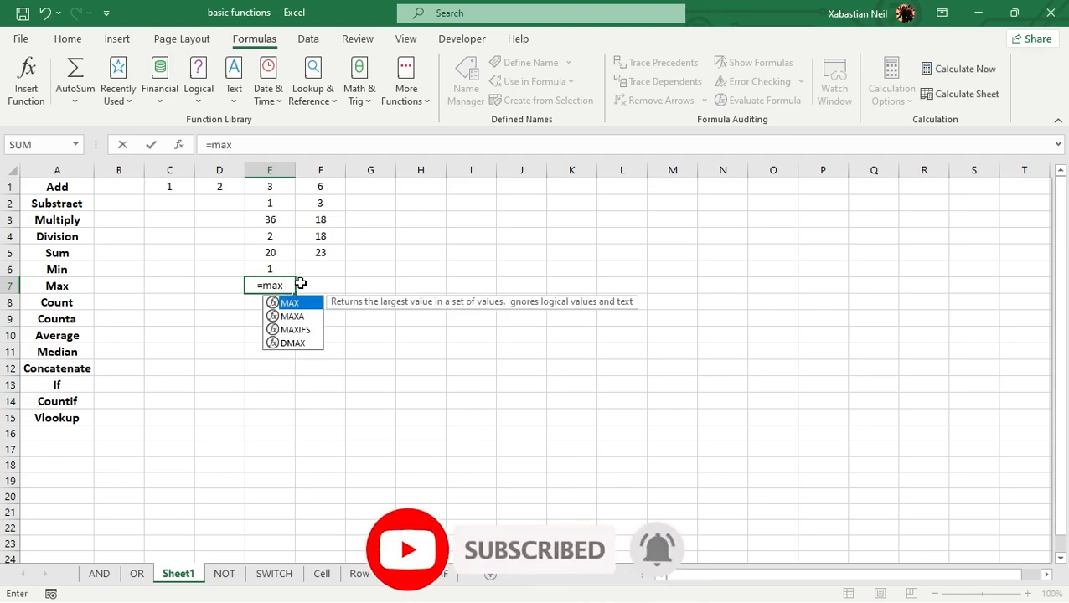
key("Tab")
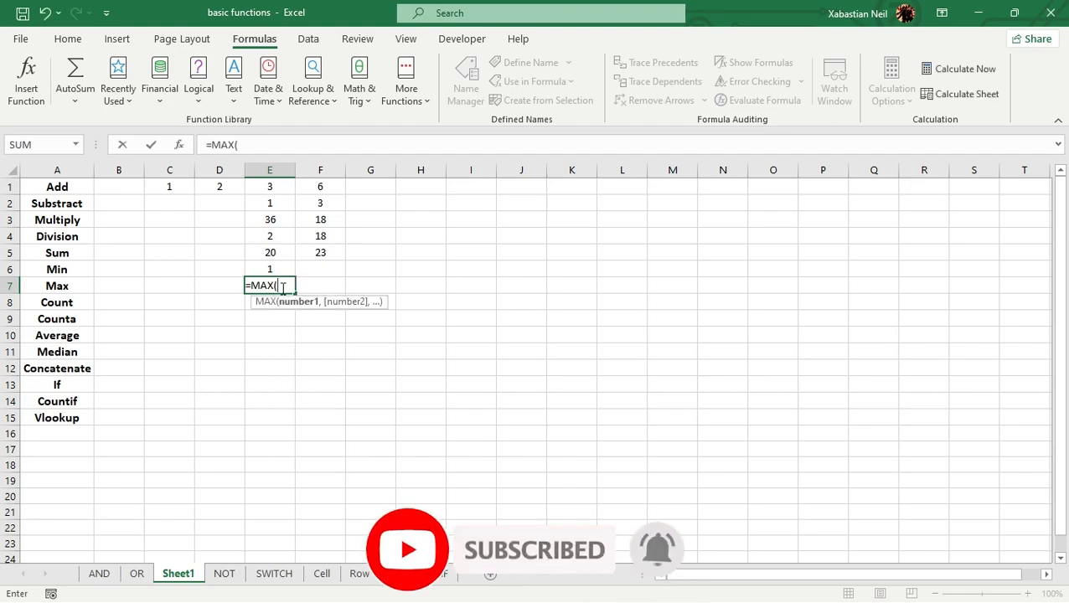
left_click_drag(326, 186, 286, 255)
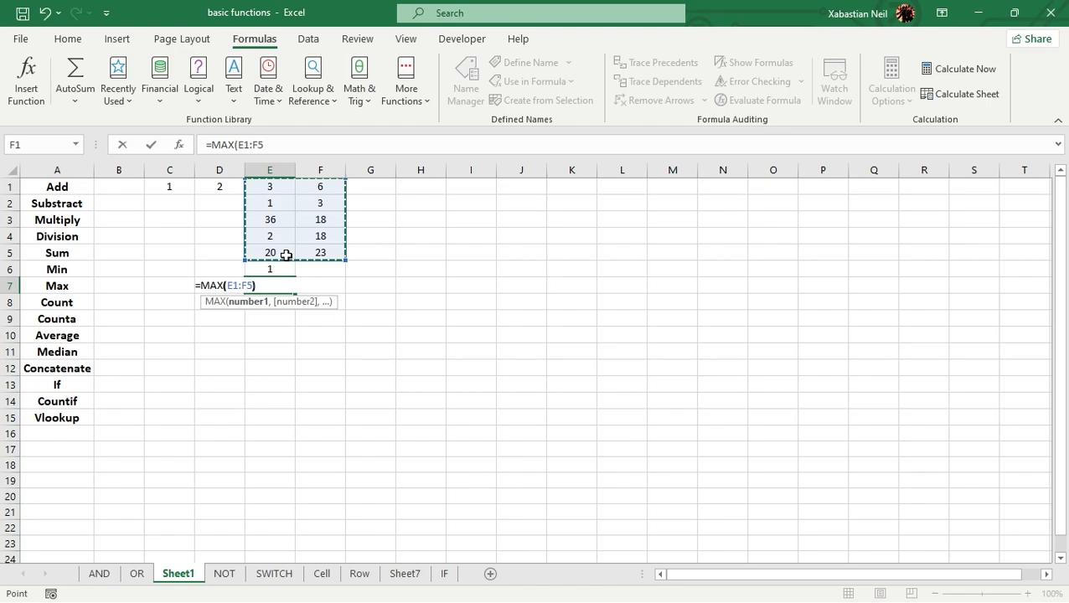
type(")")
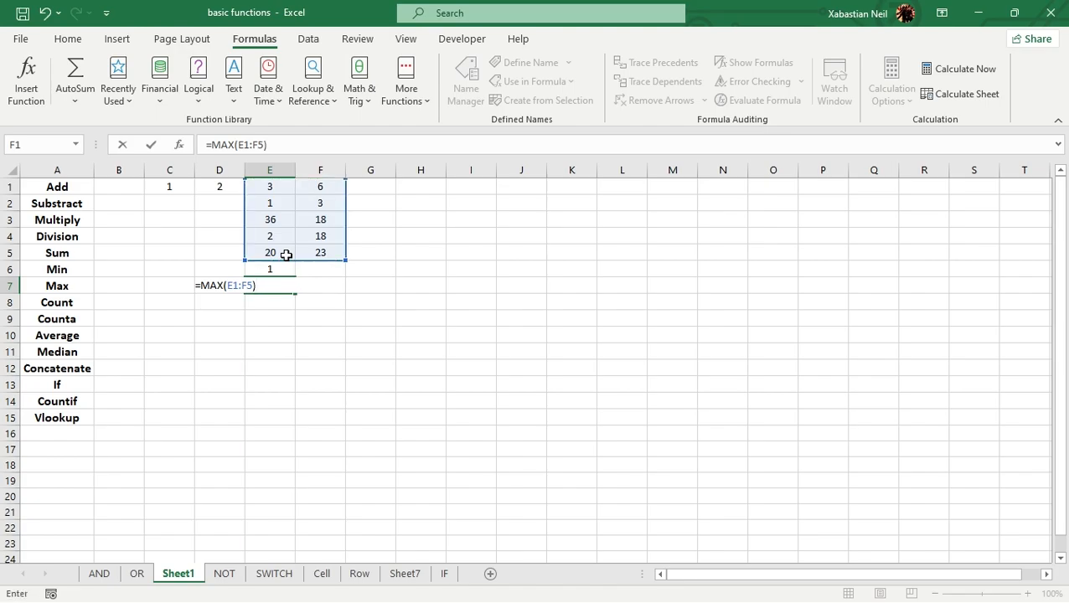
key("Return")
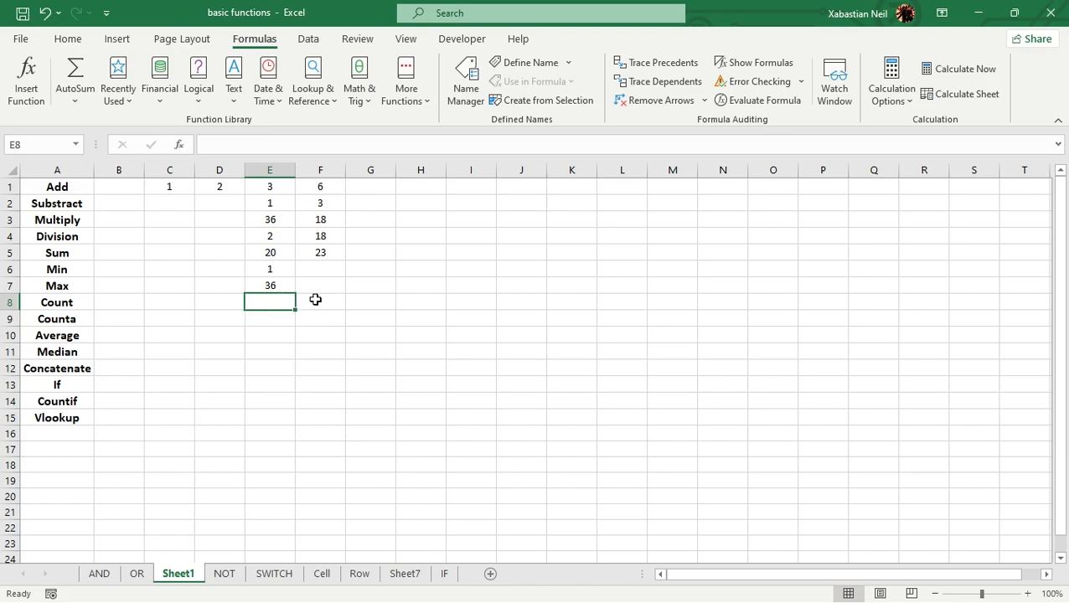
Enter the formula =COUNT(E1:E7) in cell E8 of the Count row and review its range.
double_click(279, 301)
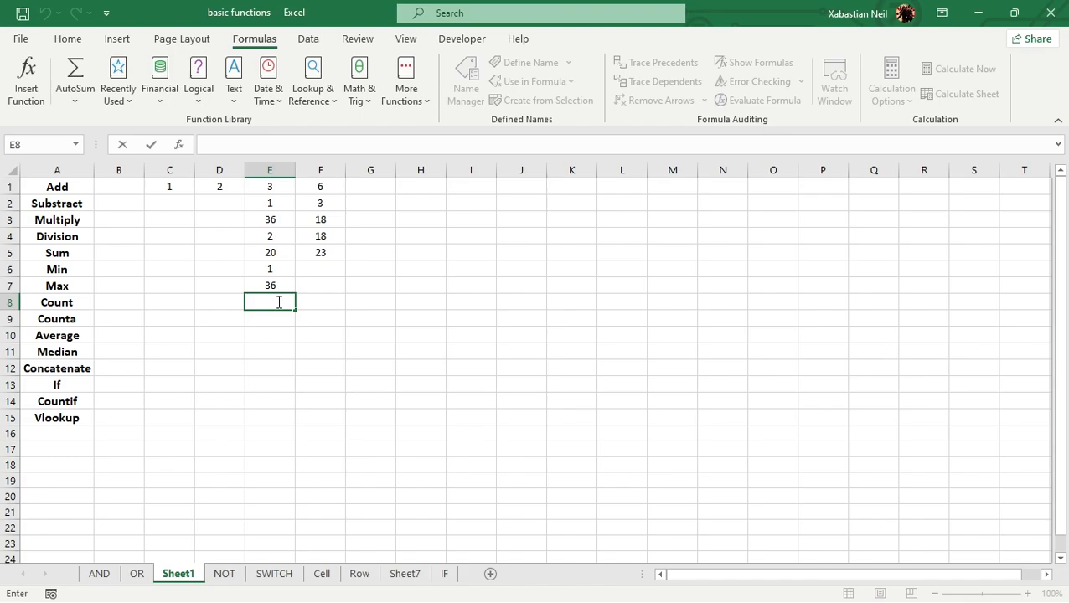
type("=count")
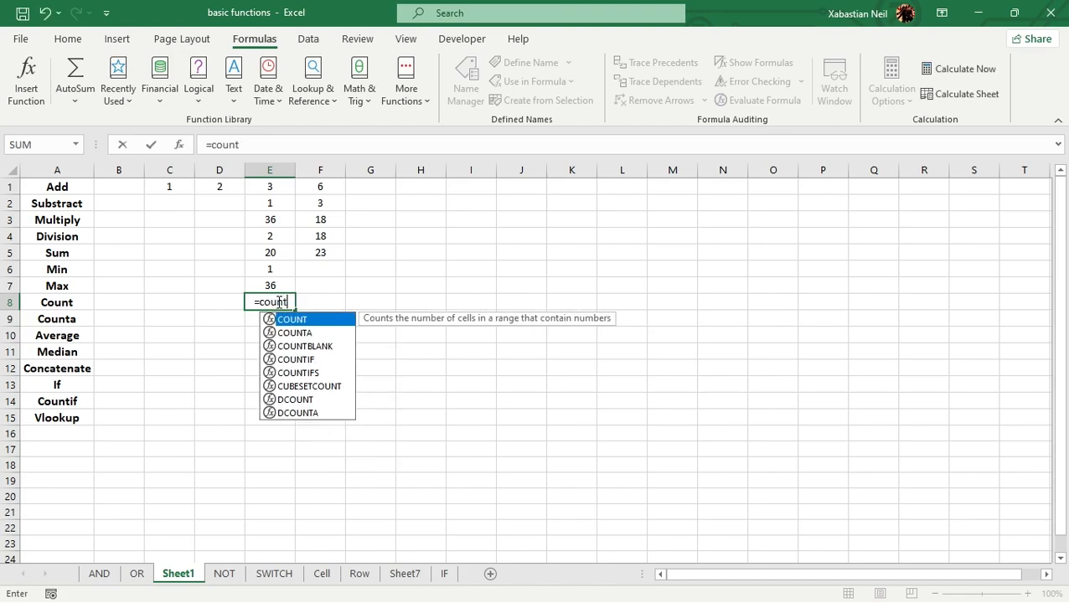
key("Tab")
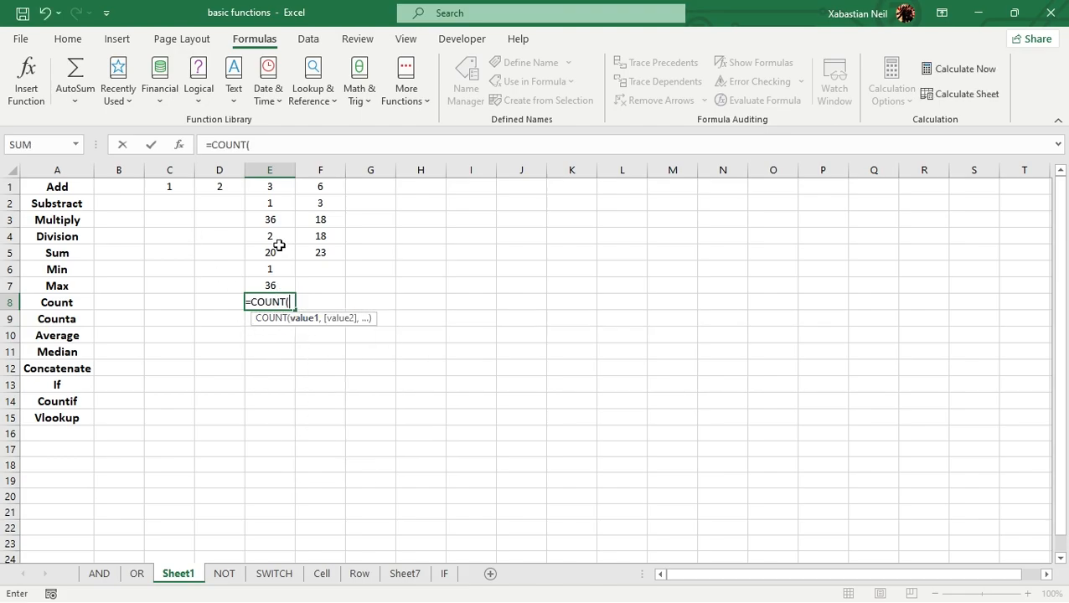
left_click_drag(278, 182, 277, 279)
type(")")
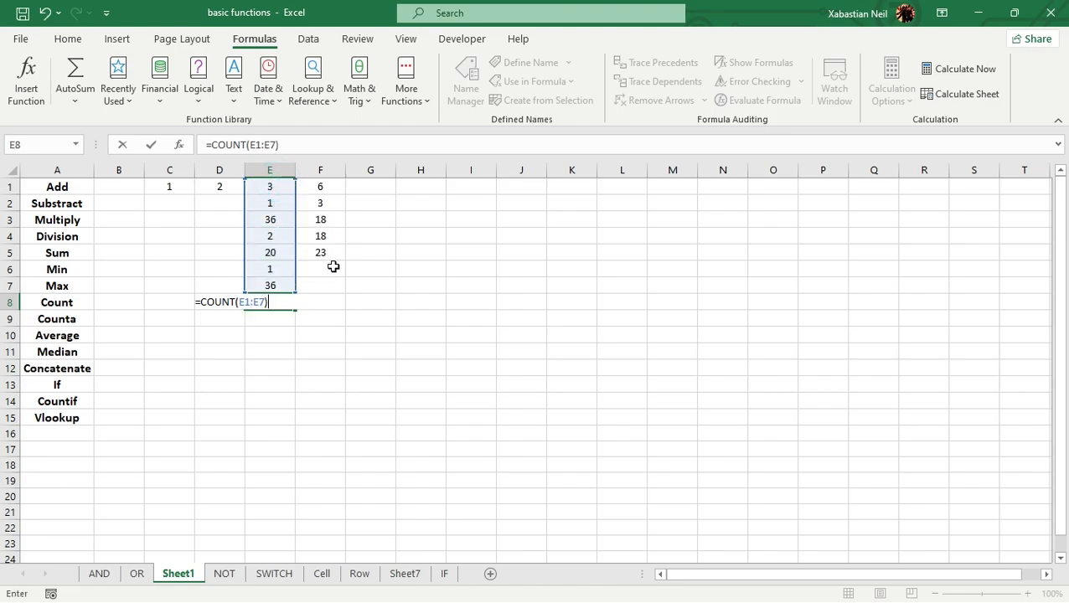
key("Return")
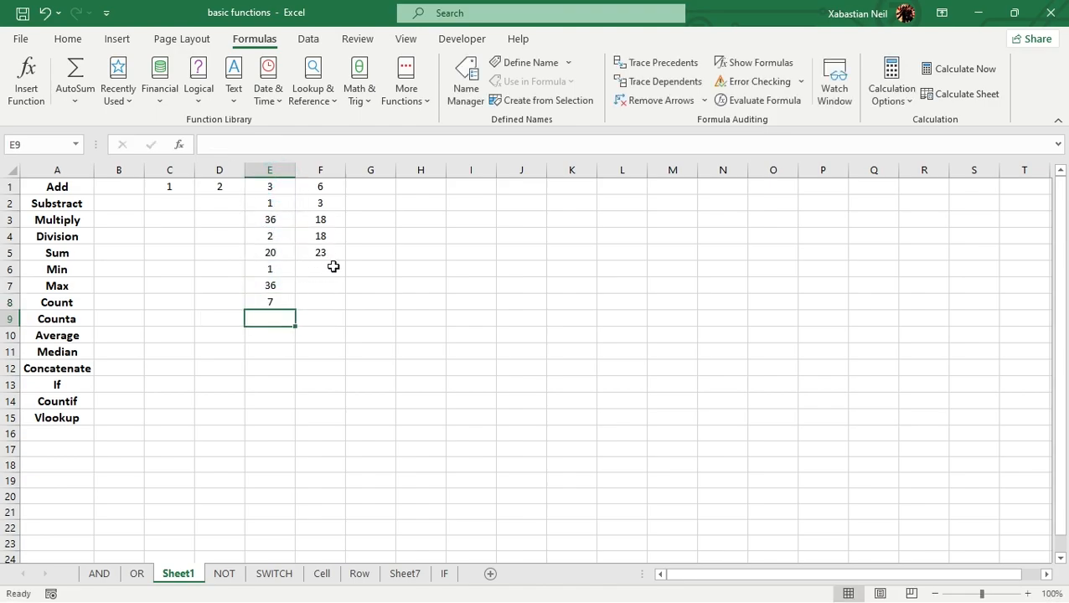
left_click(283, 303)
double_click(282, 303)
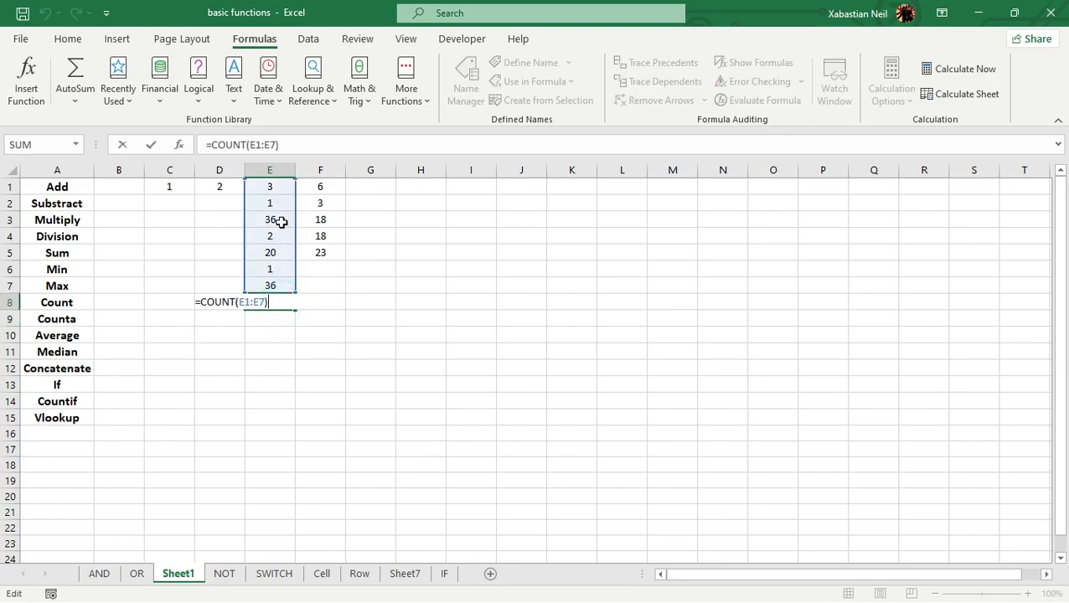
left_click(310, 350)
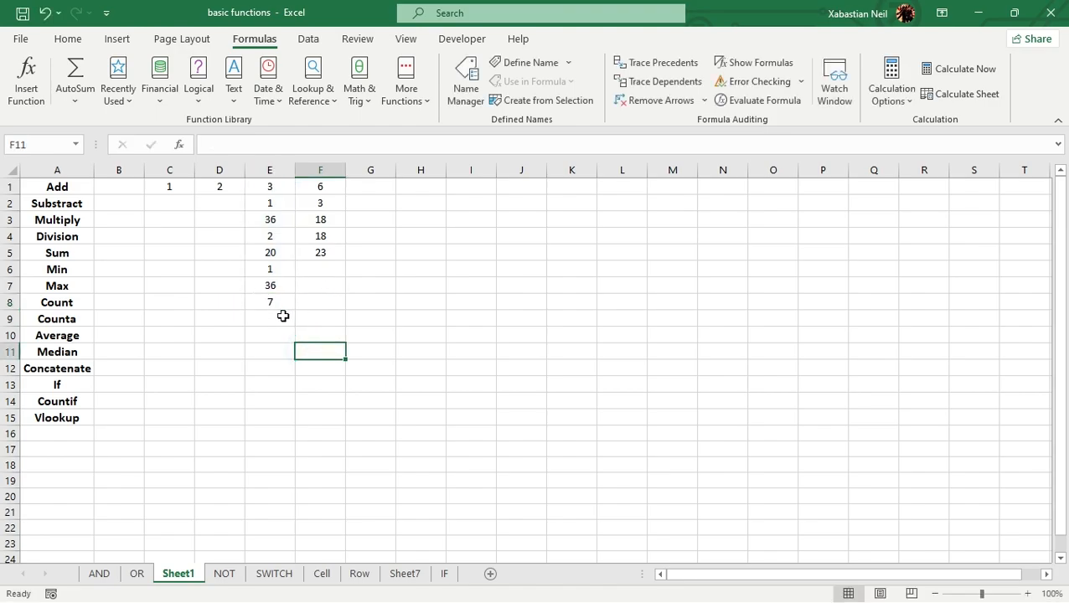
Enter the formula =COUNTA(E1:E8) in cell E9 of the Counta row and review its range.
double_click(279, 318)
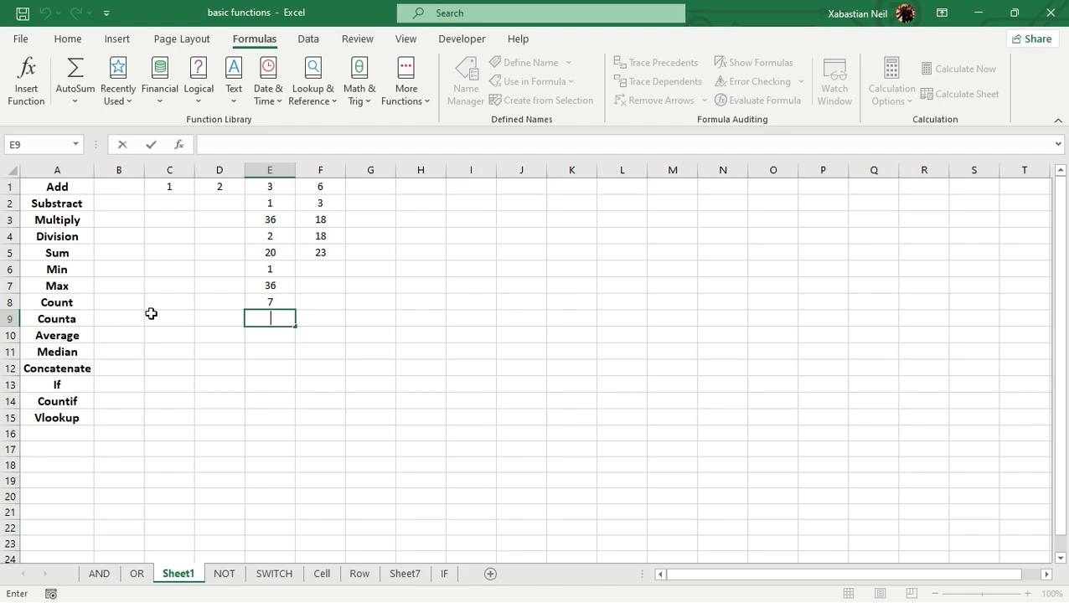
type("=cou")
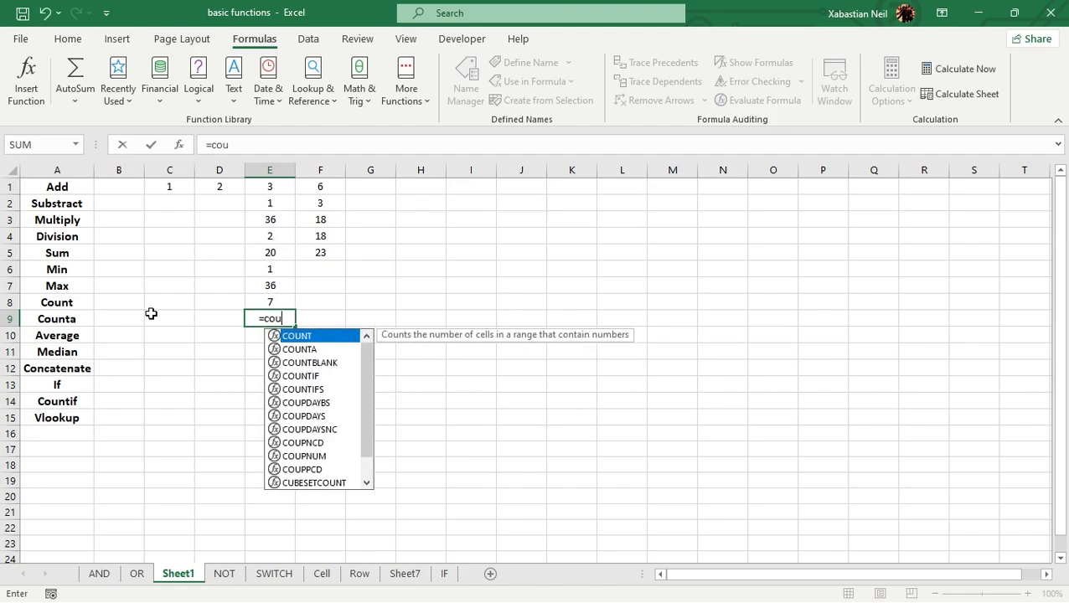
type("nta")
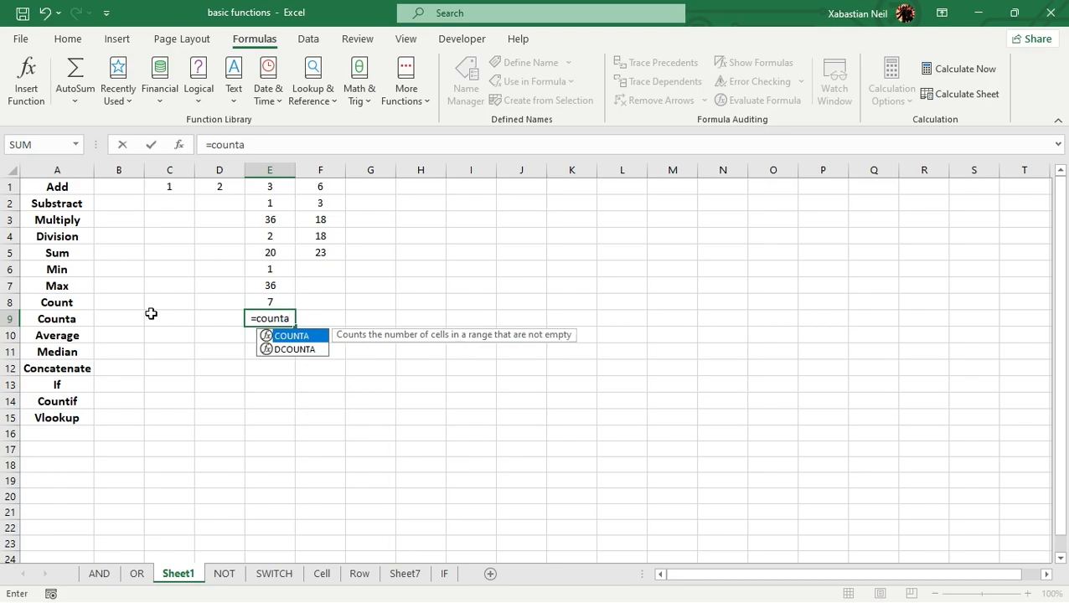
key("Tab")
left_click_drag(278, 187, 289, 299)
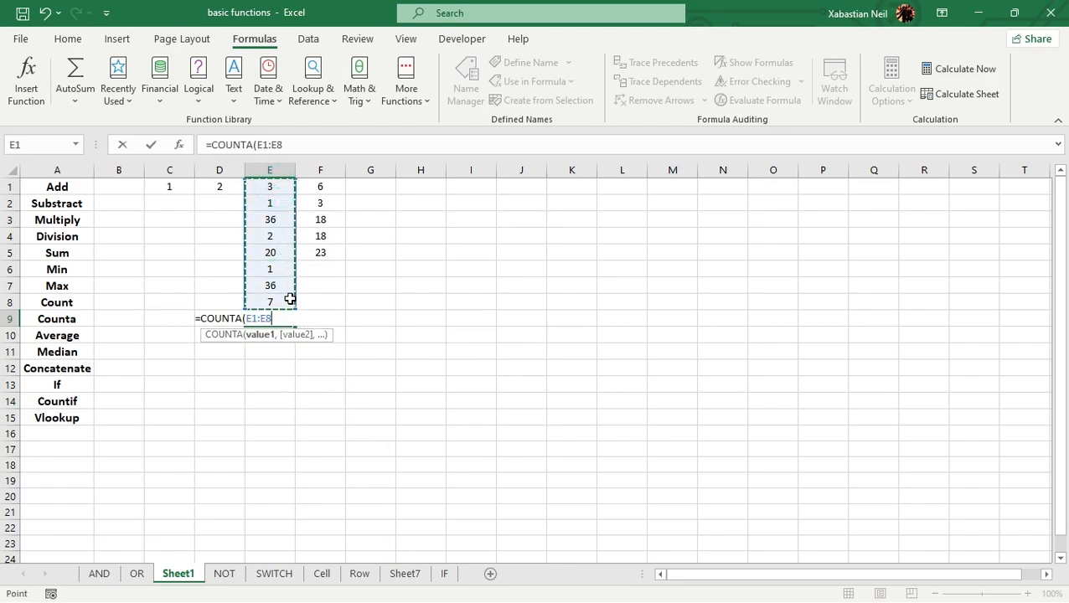
type(")")
key("Return")
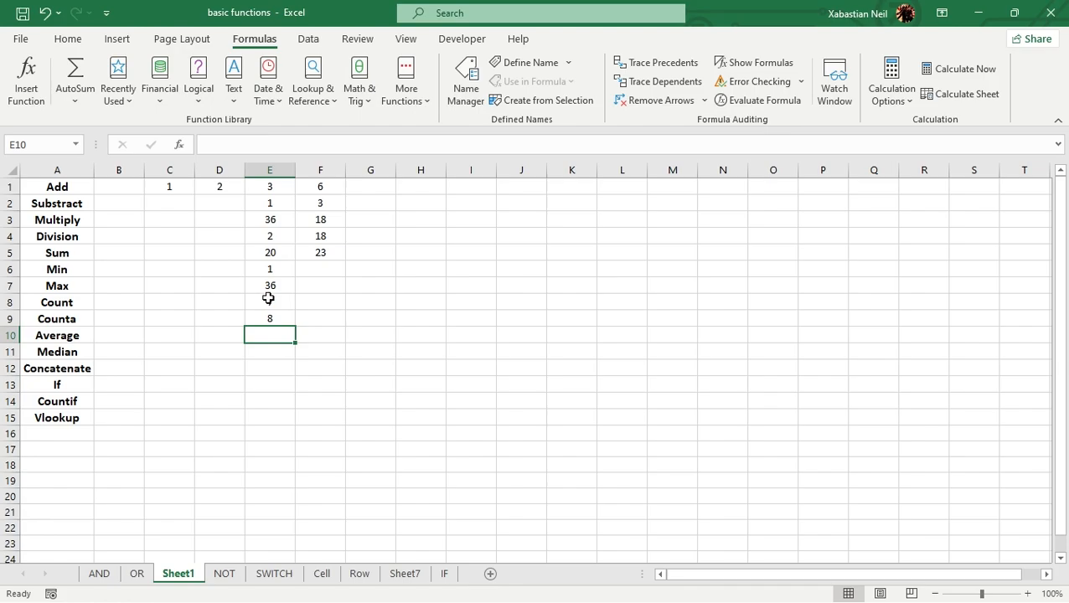
double_click(282, 319)
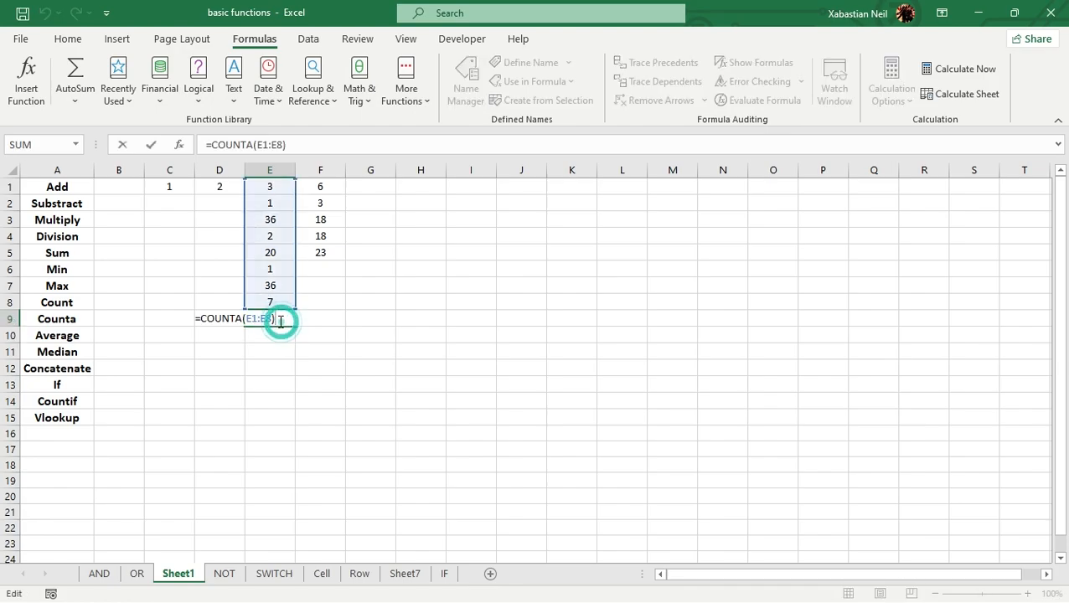
left_click(280, 350)
Enter the formula =AVERAGE(E1:E9) in cell E10 of the Average row.
double_click(281, 333)
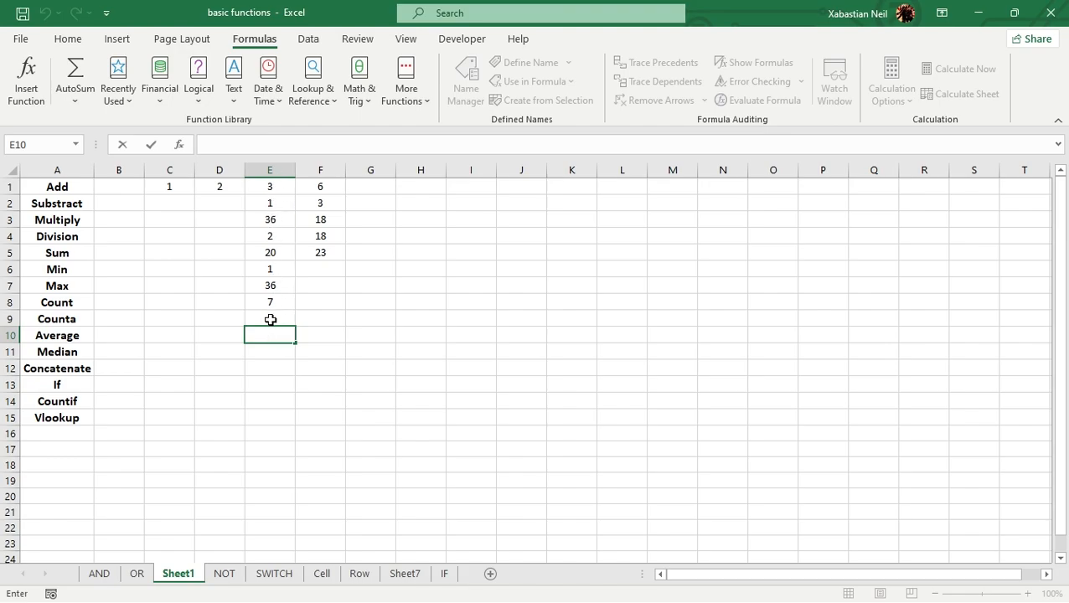
type("=s")
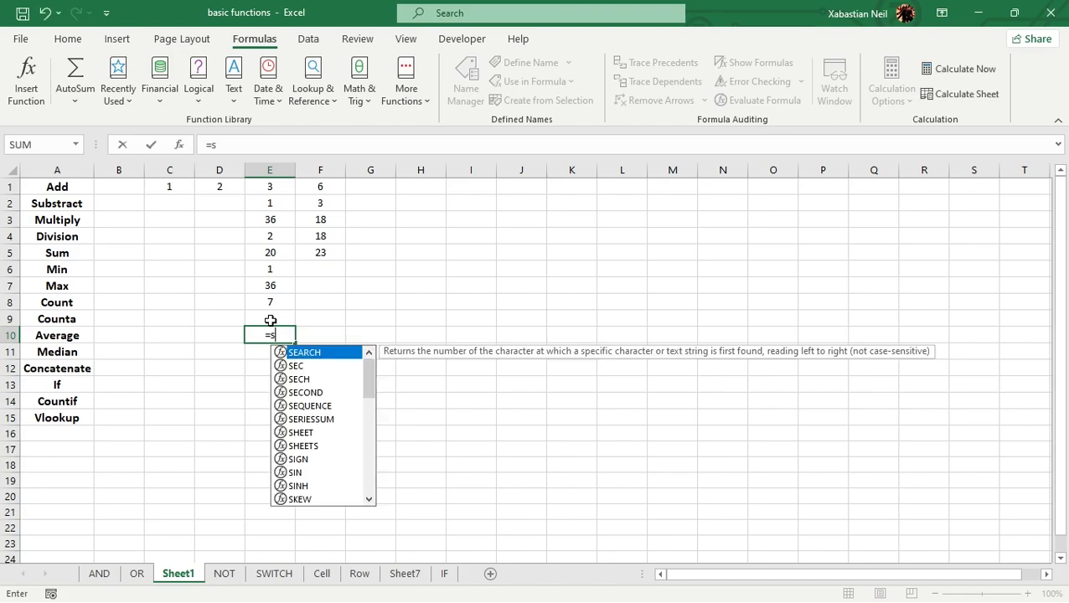
key("BackSpace")
type("average")
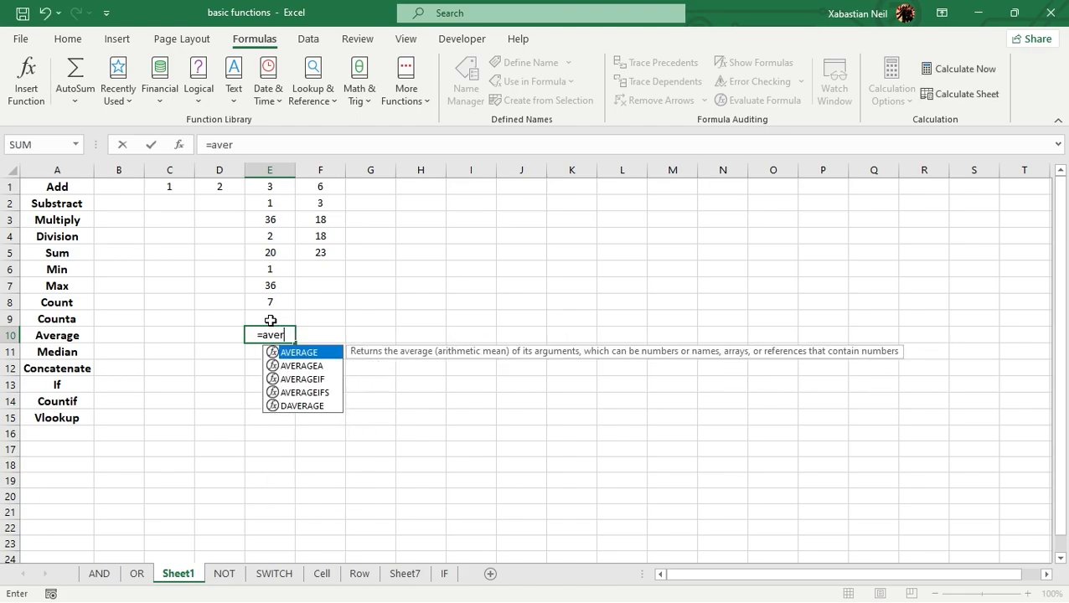
key("Tab")
left_click_drag(279, 180, 288, 313)
type(")")
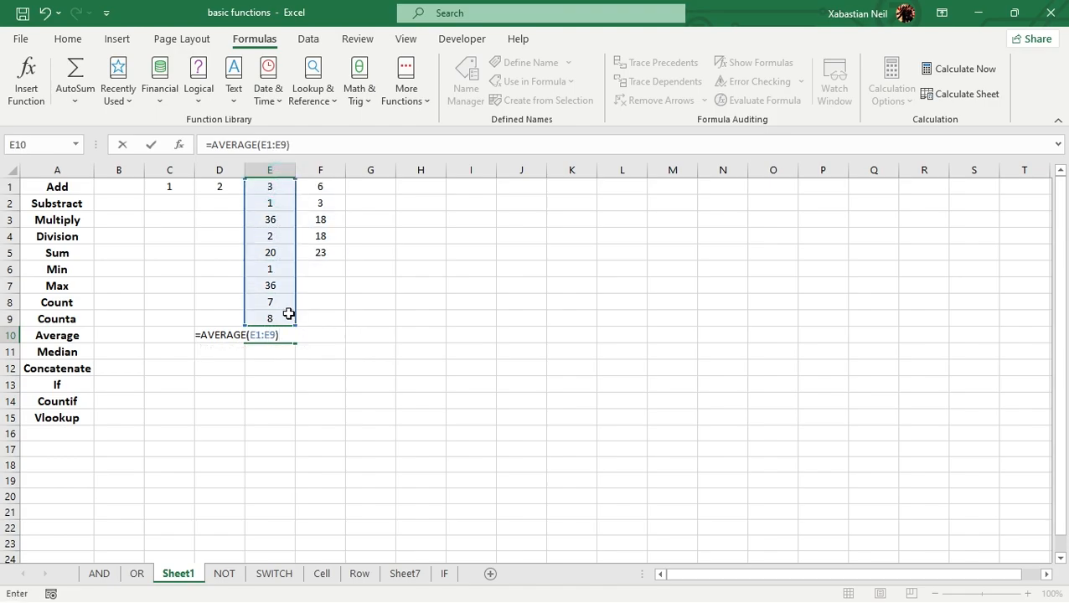
key("Return")
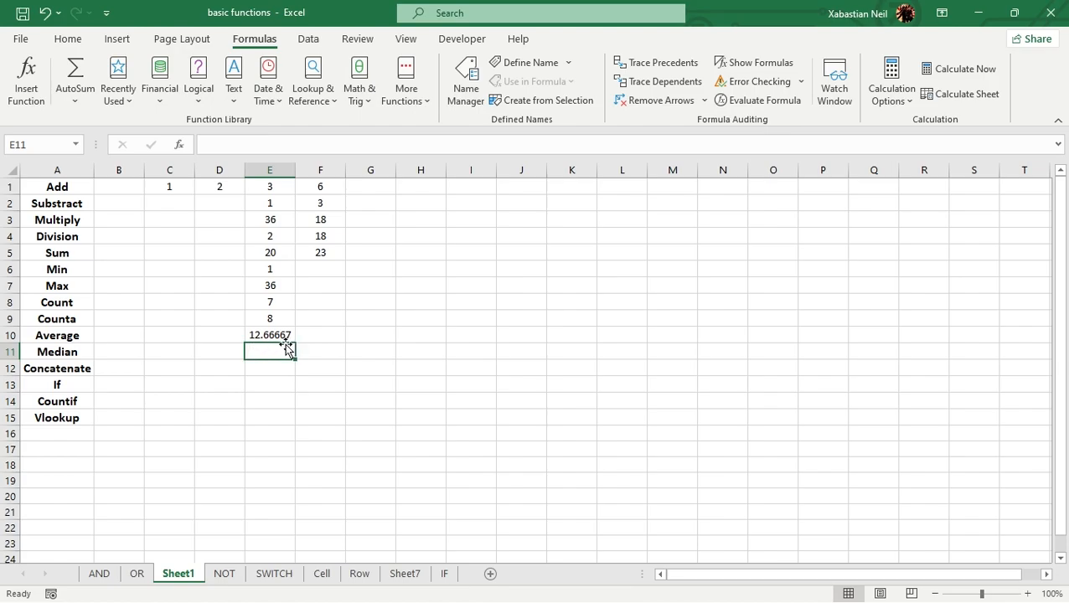
Enter the text "This is the average" in cell F10 beside the average result and autofit column F's width.
left_click(299, 379)
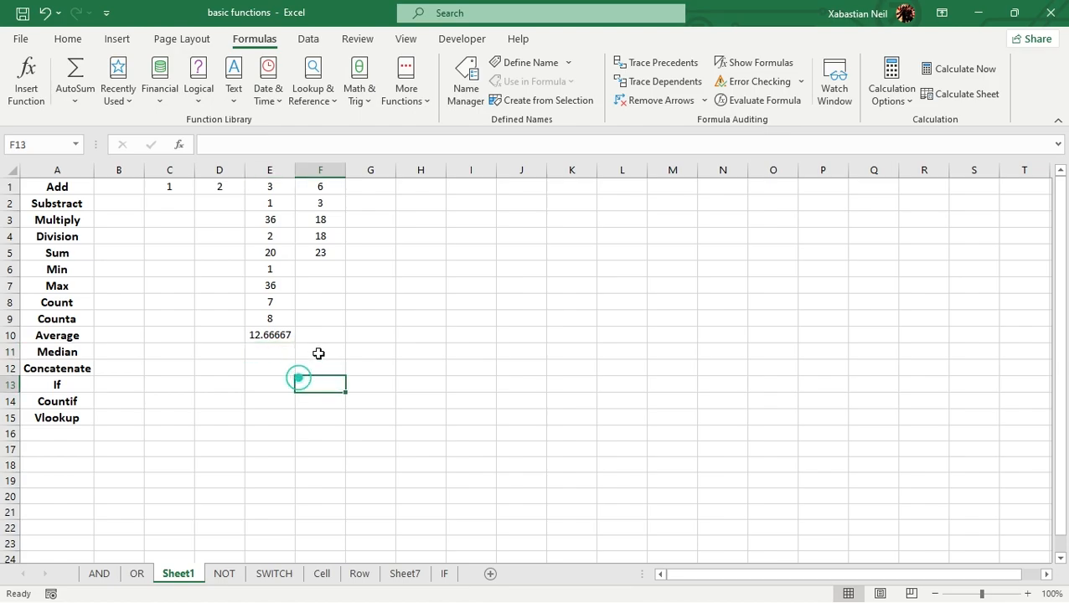
left_click(319, 338)
double_click(321, 338)
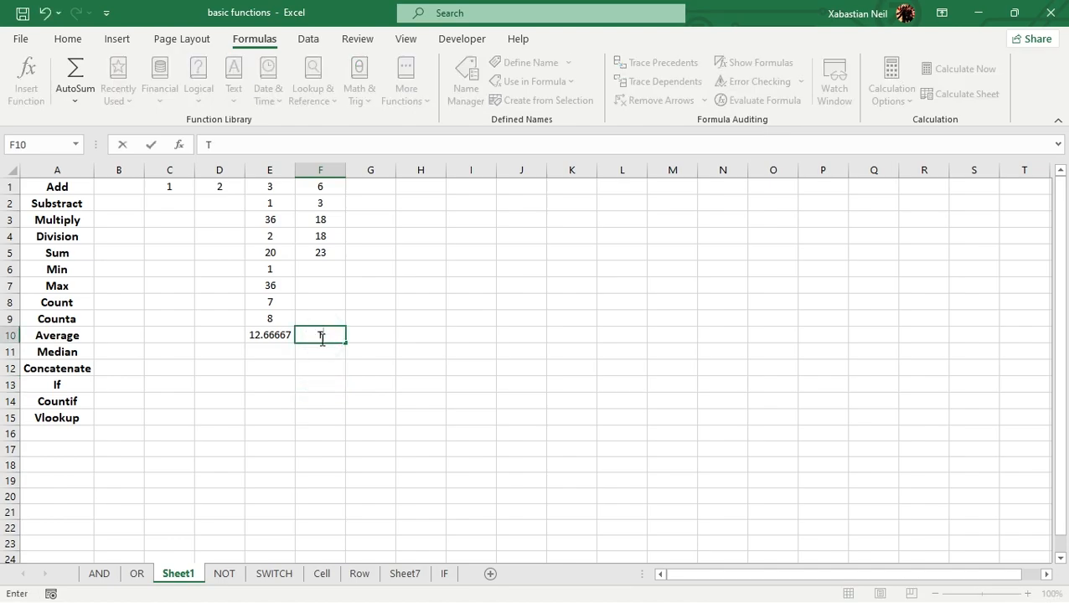
type("welve")
key("BackSpace")
key("BackSpace")
key("BackSpace")
key("BackSpace")
key("BackSpace")
key("BackSpace")
type("This is the average")
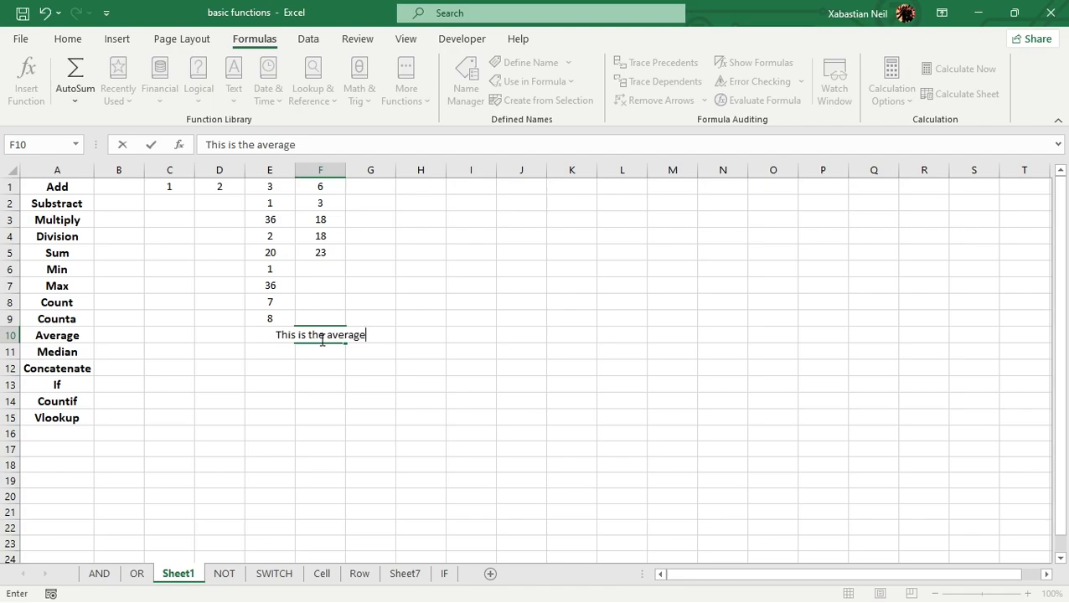
key("Return")
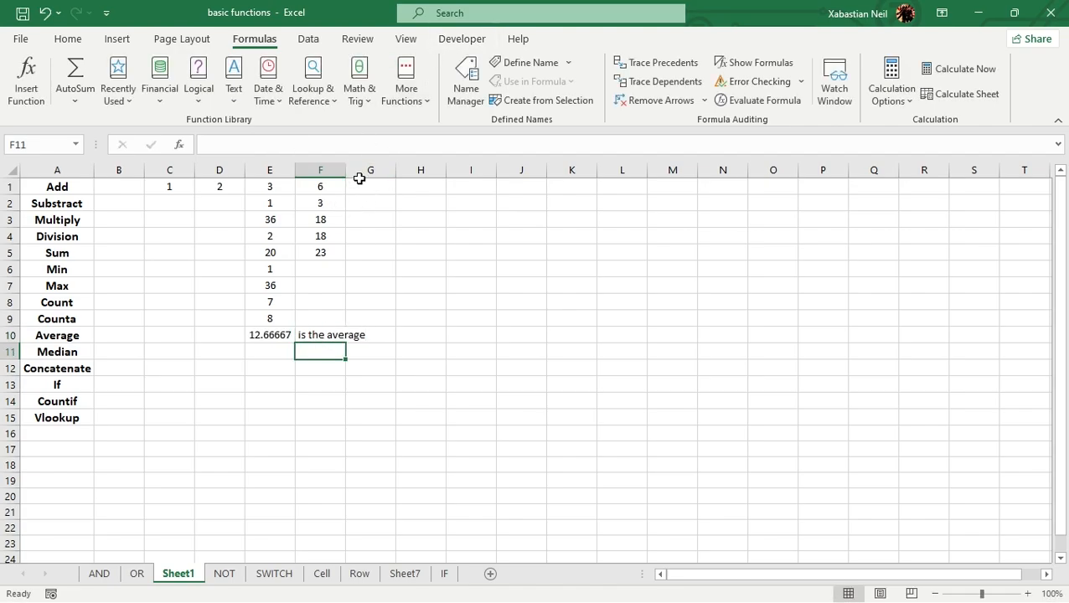
double_click(345, 170)
left_click(335, 415)
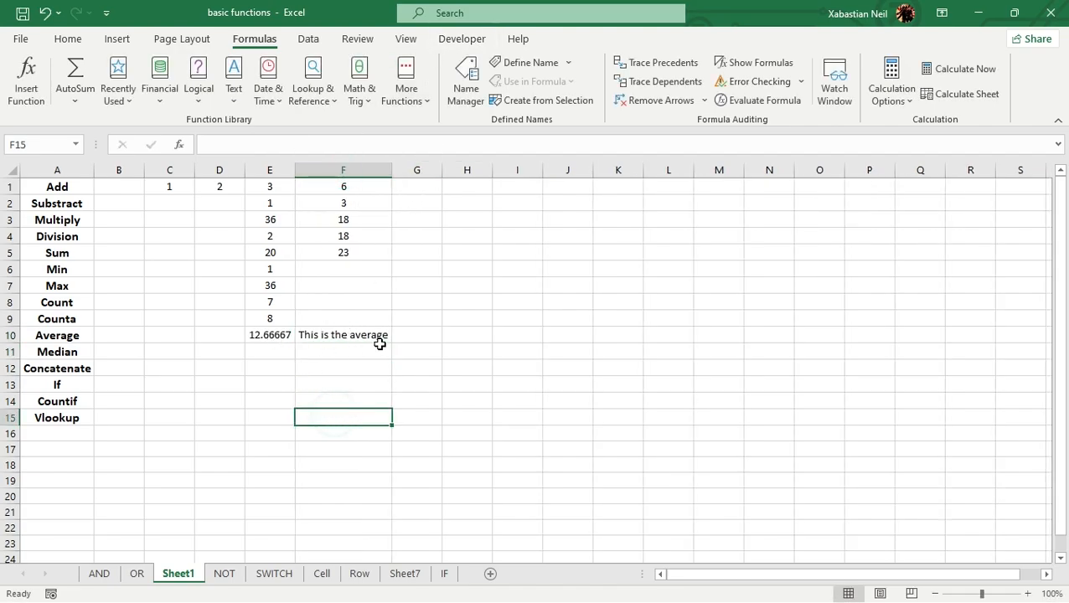
Enter the formula =MEDIAN(E10) in cell E11 of the Median row.
double_click(276, 351)
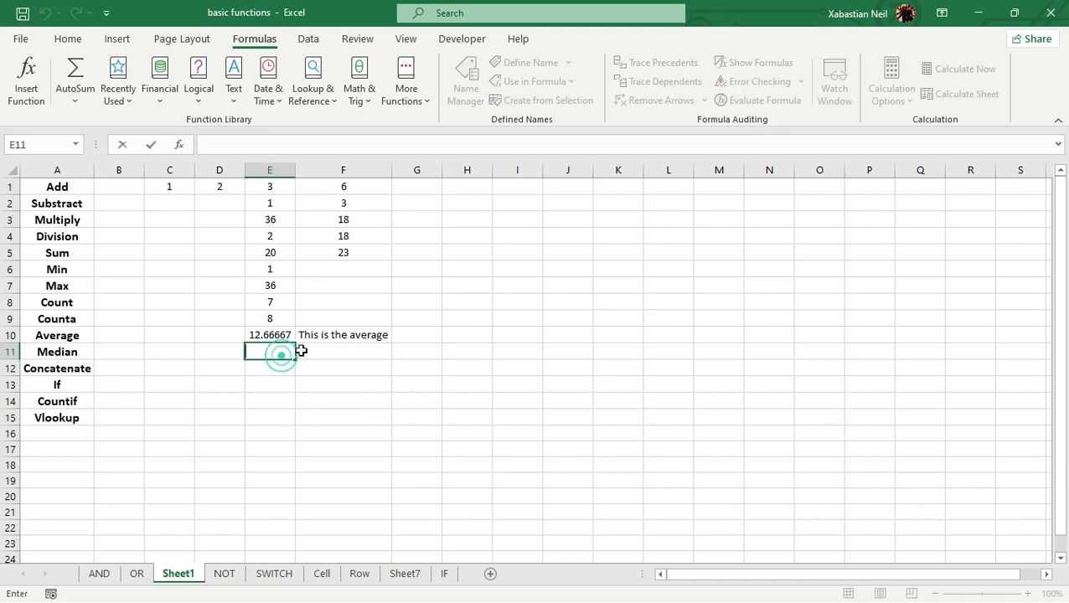
type("=")
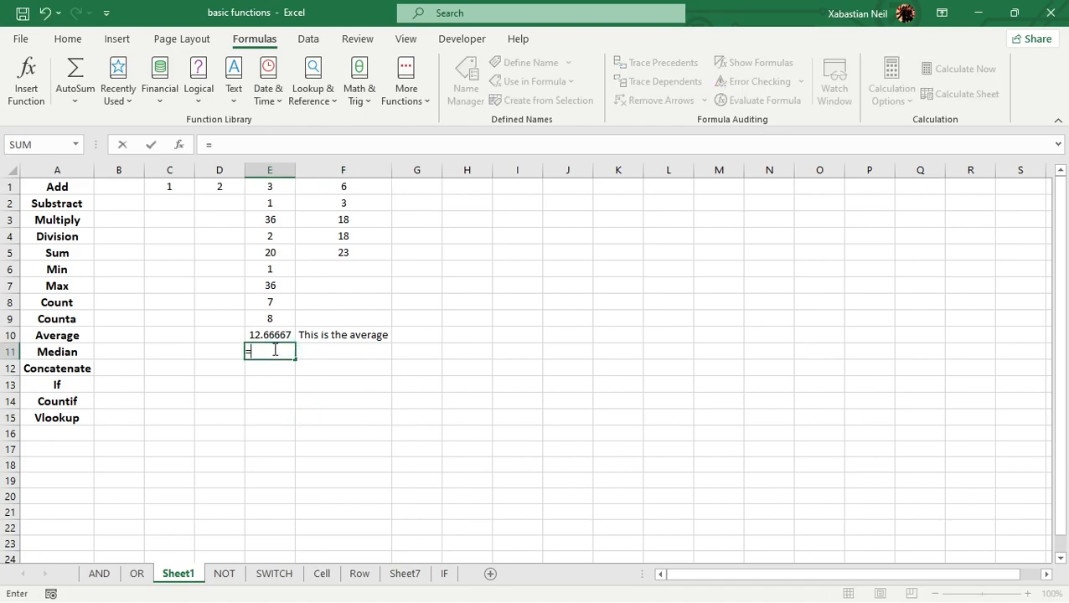
type("me")
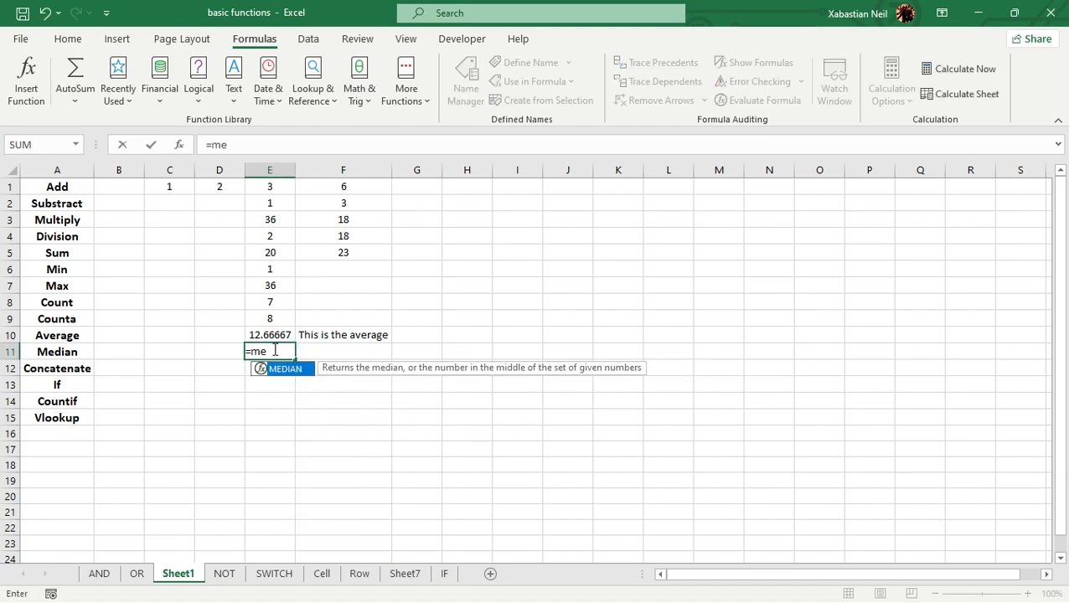
key("Tab")
left_click(281, 334)
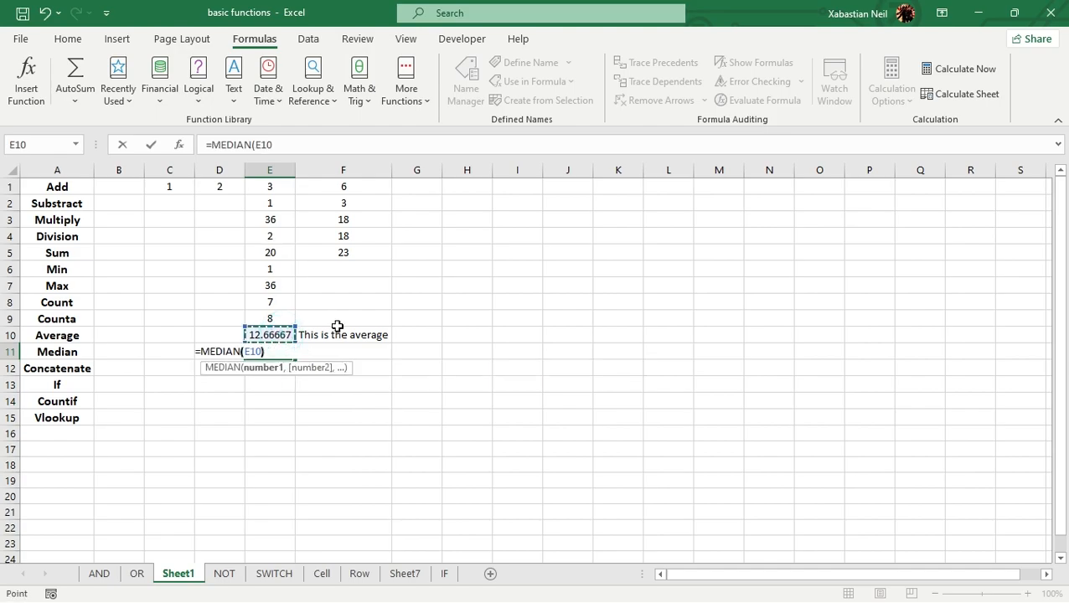
key("Return")
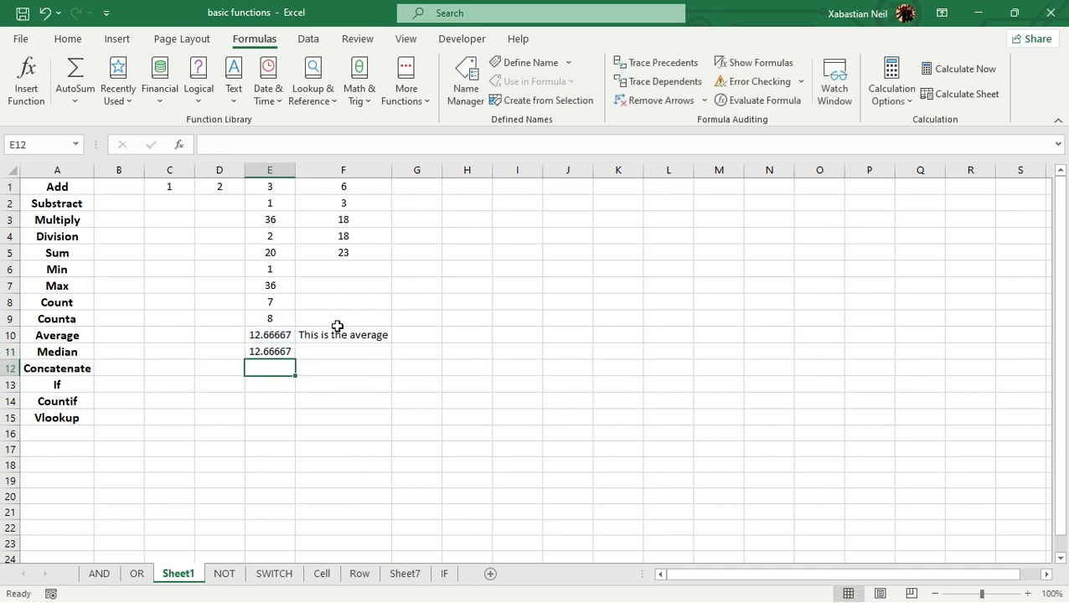
Extend the median formula in E11 with the maximum cell as second argument, giving =MEDIAN(E10,E7).
double_click(285, 352)
left_click(286, 352)
key("BackSpace")
type(",")
left_click(271, 285)
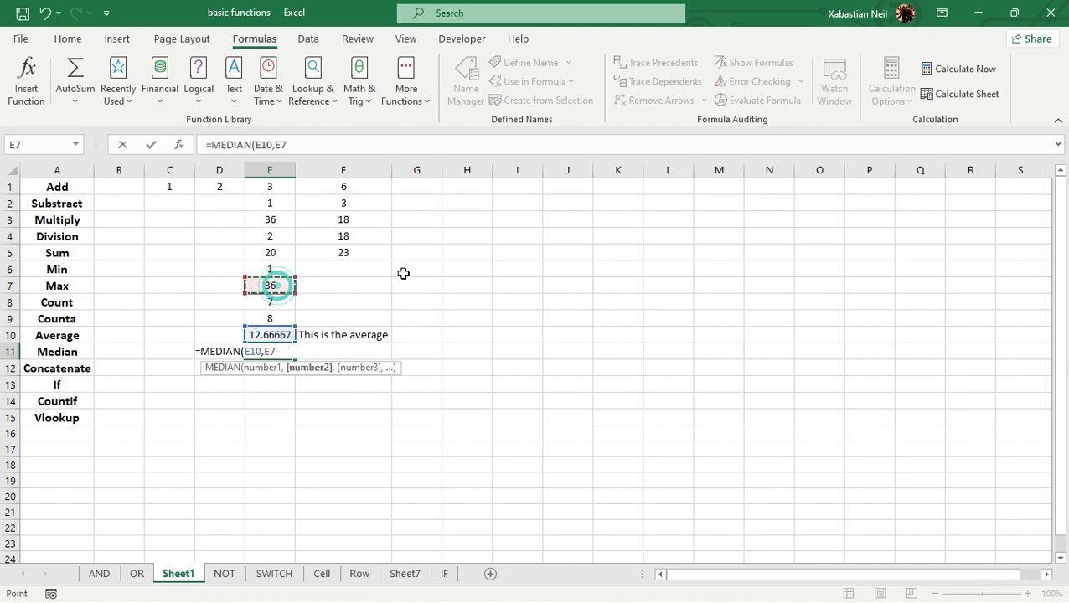
type(")")
key("Return")
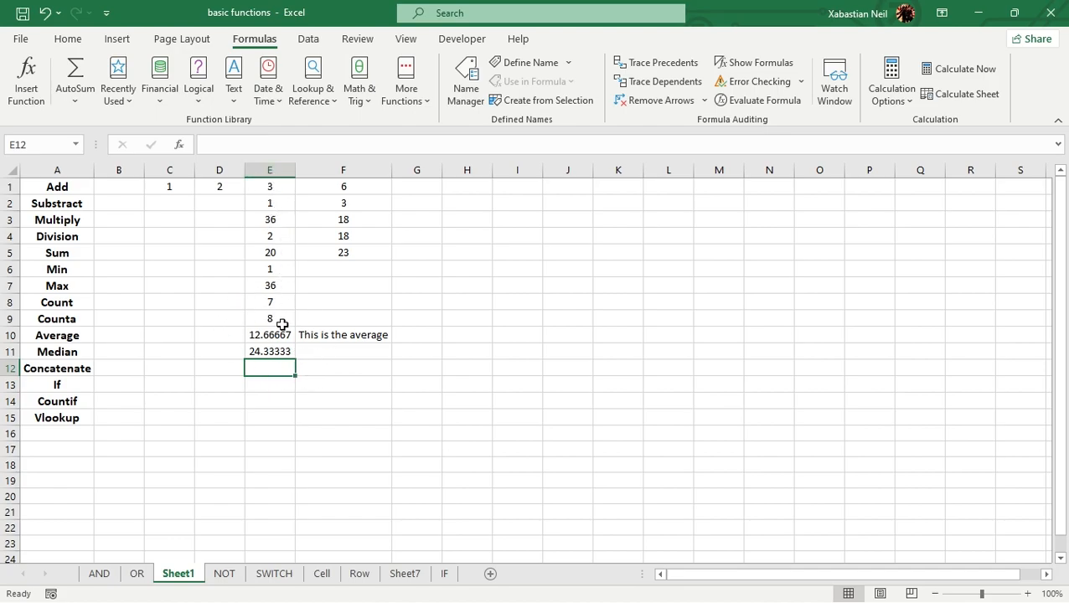
Enter the formula =CONCATENATE(E10,F10) in cell E12 of the Concatenate row, joining the average with its text.
double_click(280, 368)
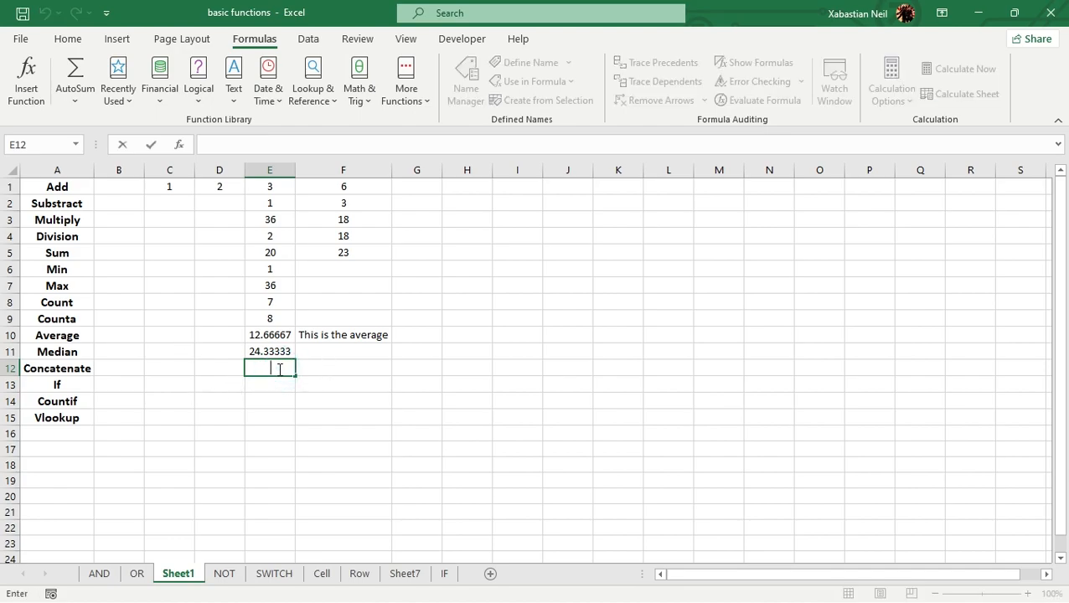
type("=concate")
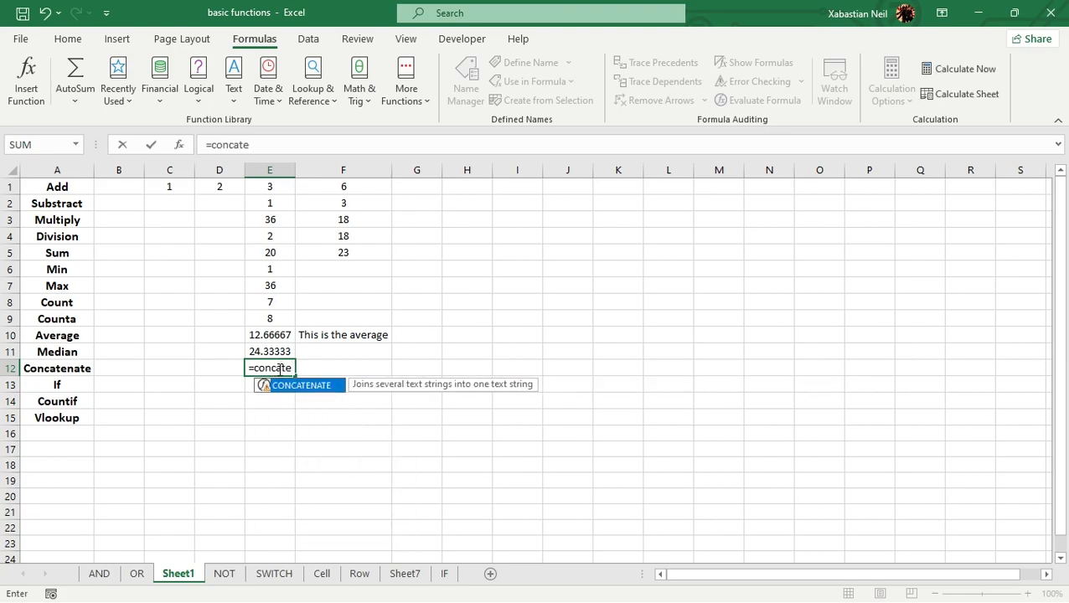
key("Tab")
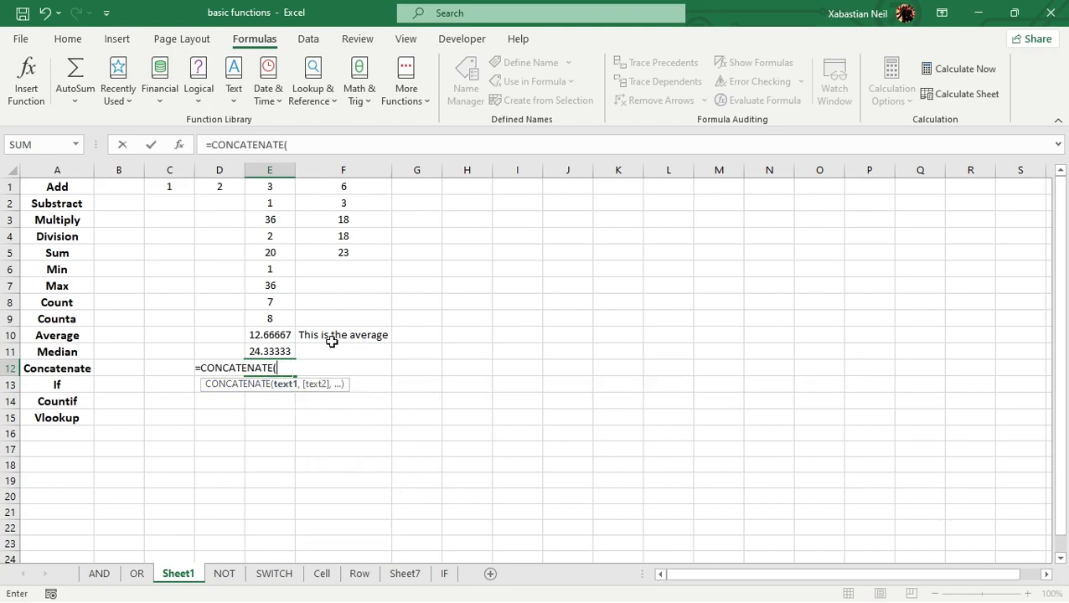
left_click(261, 335)
type(",")
left_click(348, 334)
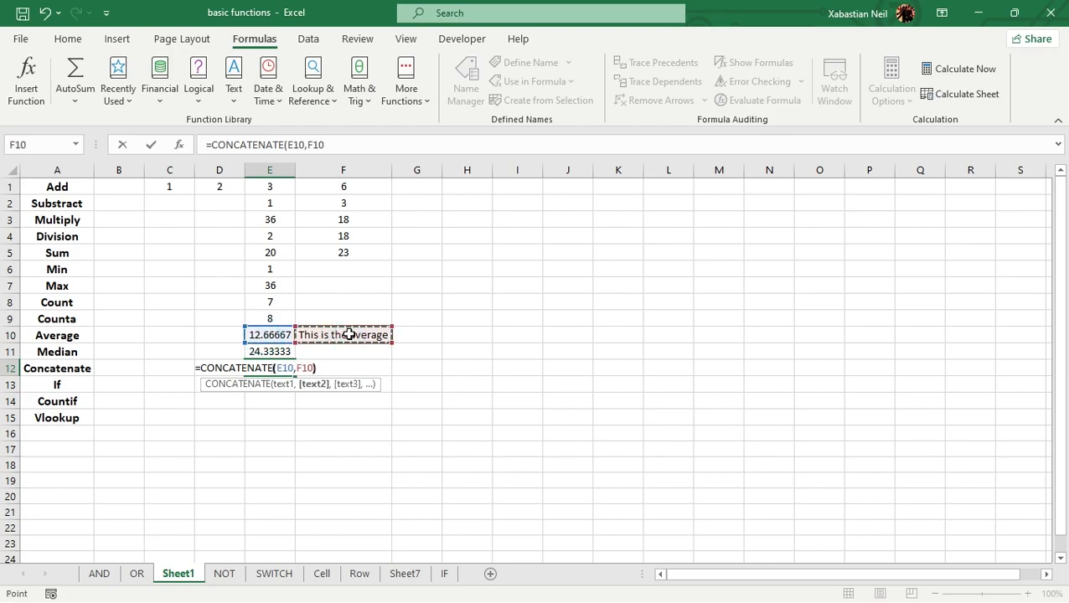
type(")")
key("Return")
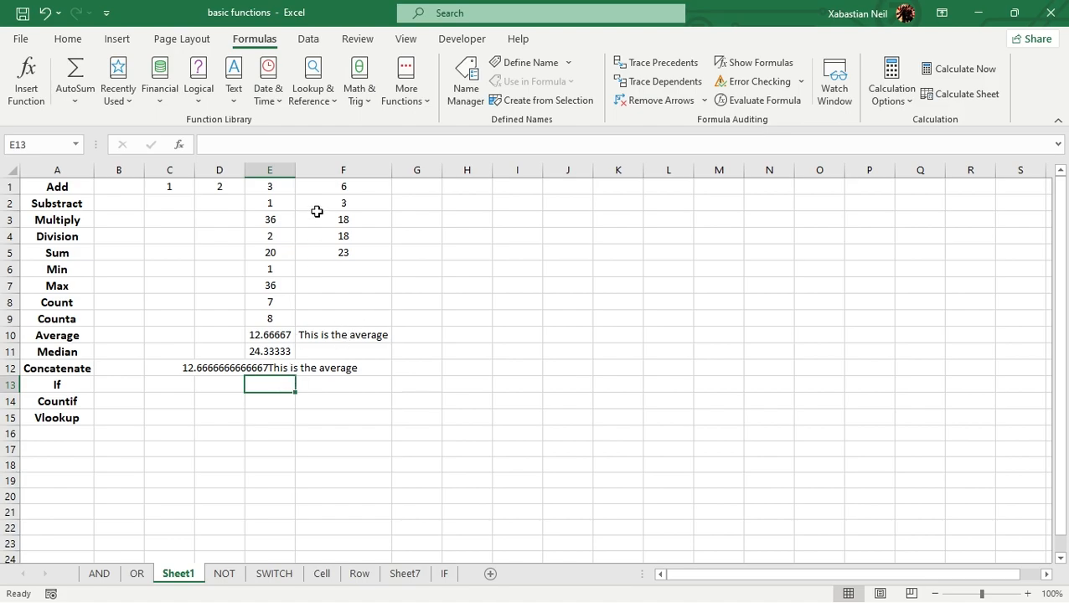
Autofit column E's width to its contents and review the concatenated cell E12.
left_click_drag(292, 169, 292, 168)
double_click(292, 169)
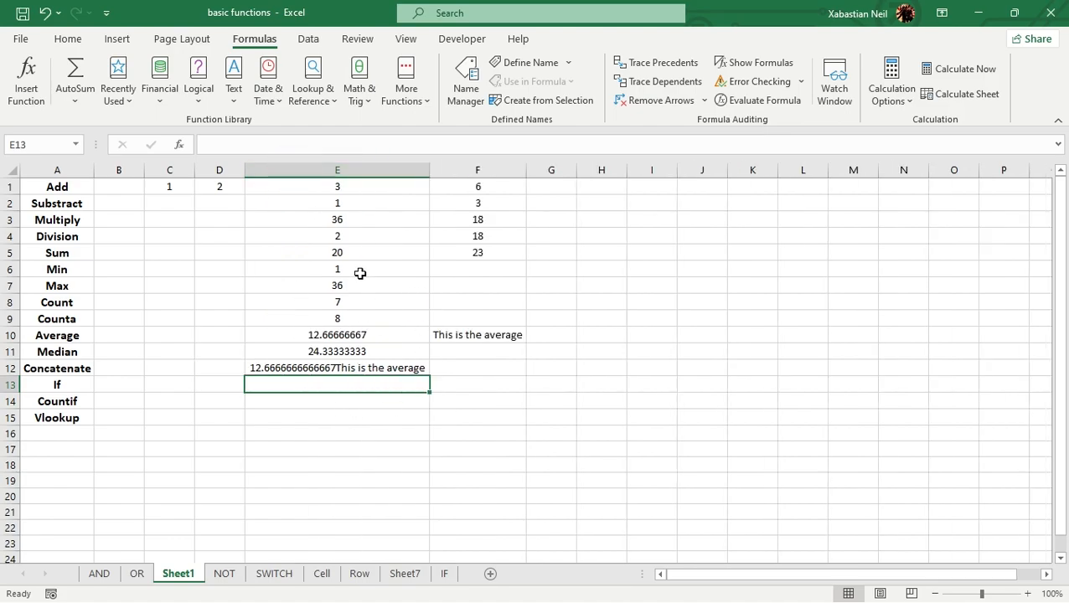
double_click(338, 370)
left_click(374, 432)
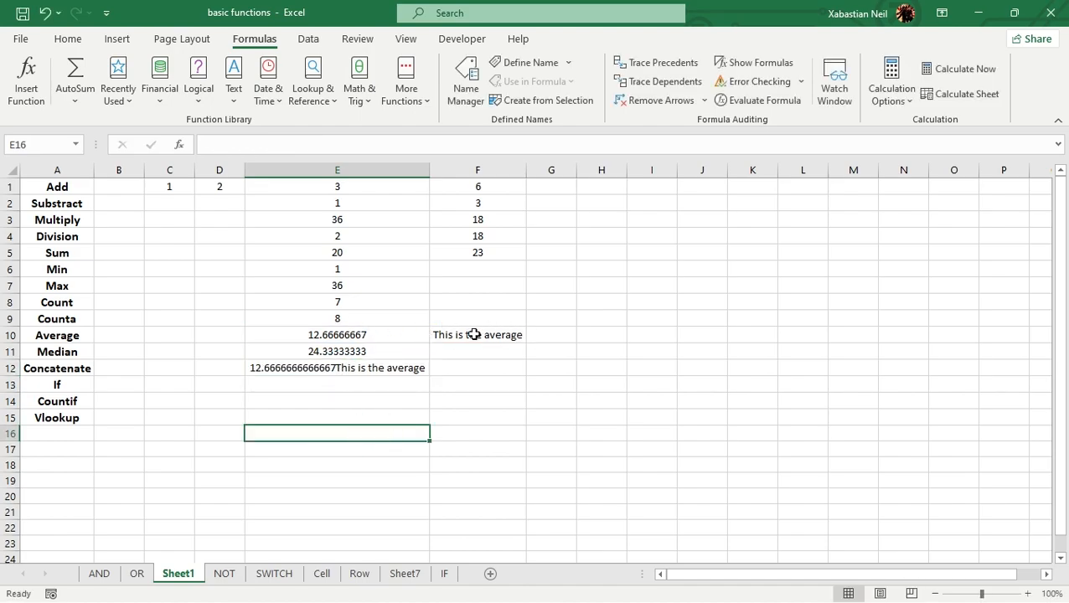
double_click(302, 385)
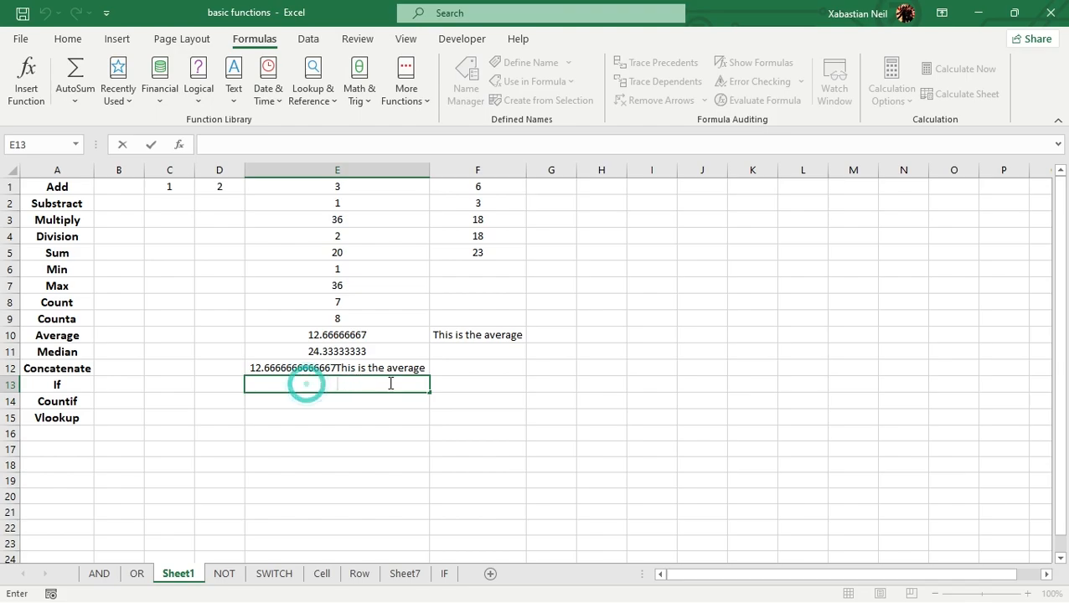
type("=IF(")
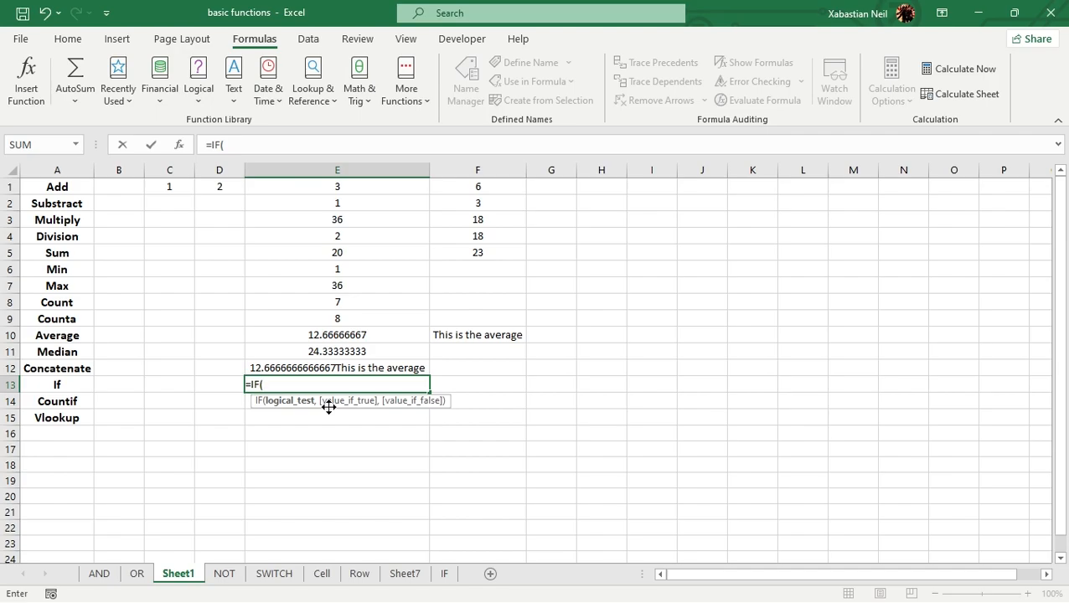
left_click(456, 406)
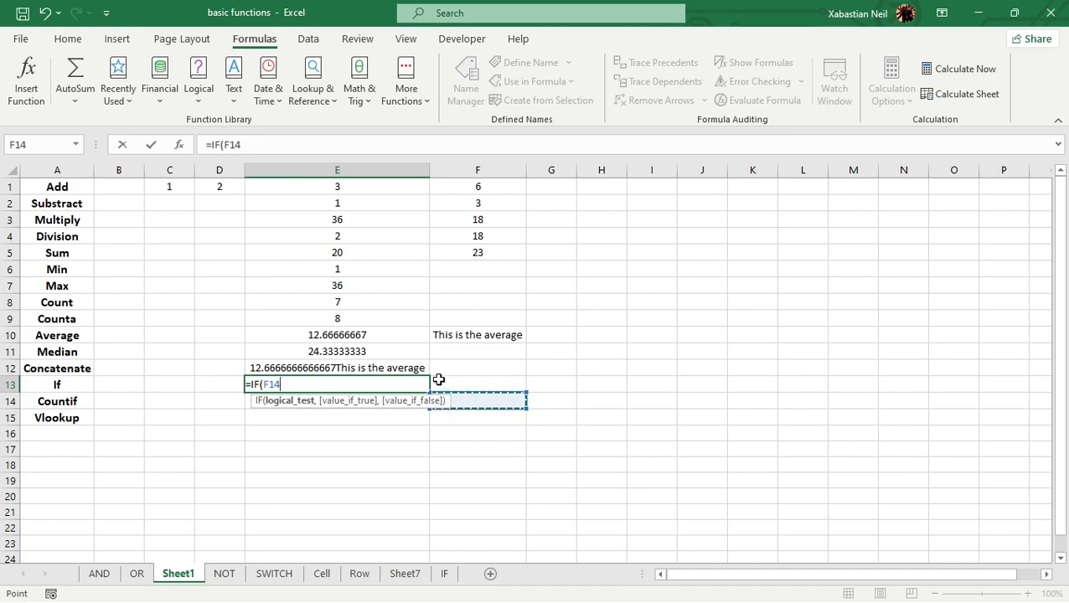
key("BackSpace")
key("BackSpace")
key("BackSpace")
key("BackSpace")
key("BackSpace")
key("BackSpace")
key("BackSpace")
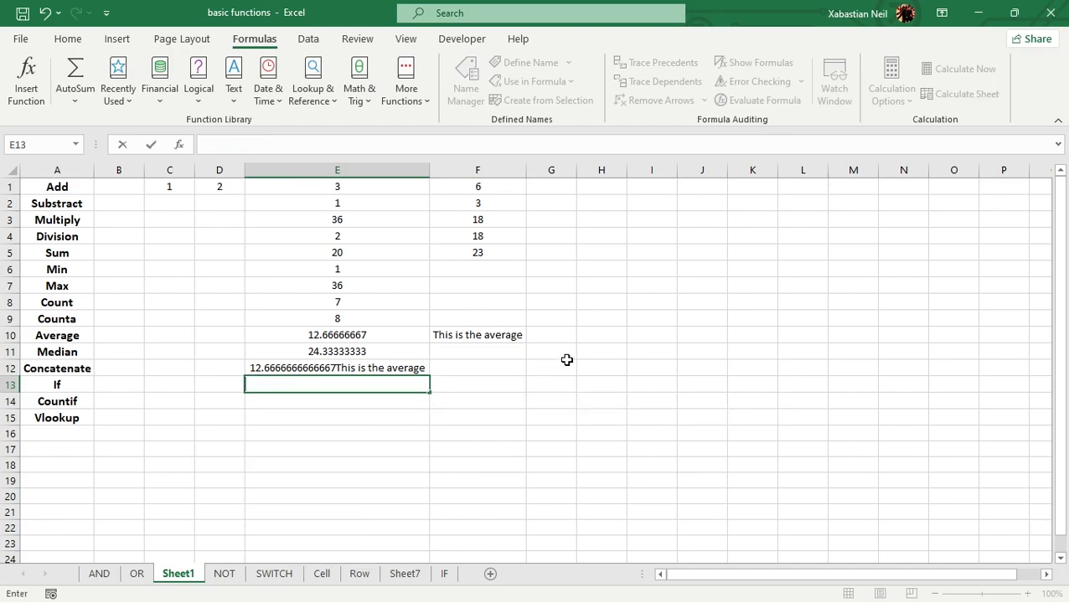
left_click(495, 335)
Enter the formula =IF(E6="1", "2","3") in cell E13 of the If row, testing the Min result.
left_click(374, 382)
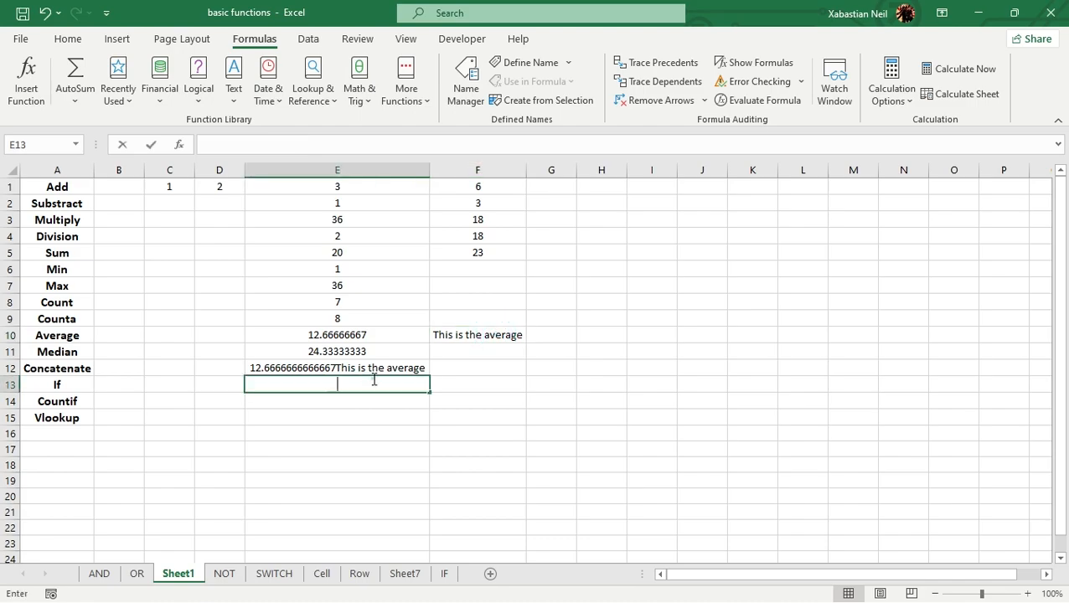
double_click(374, 381)
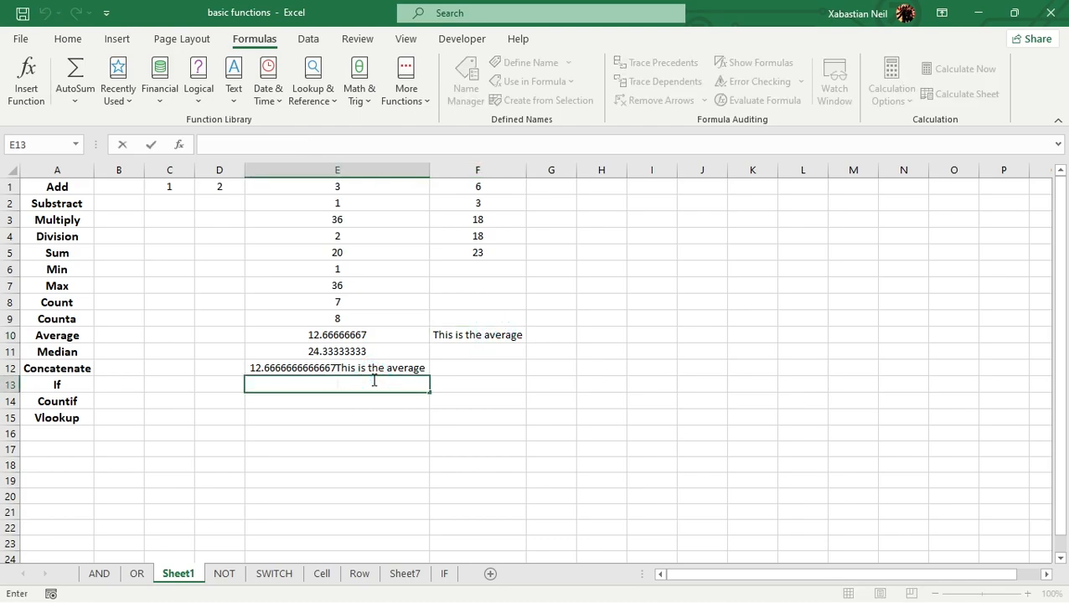
type("=if")
key("Tab")
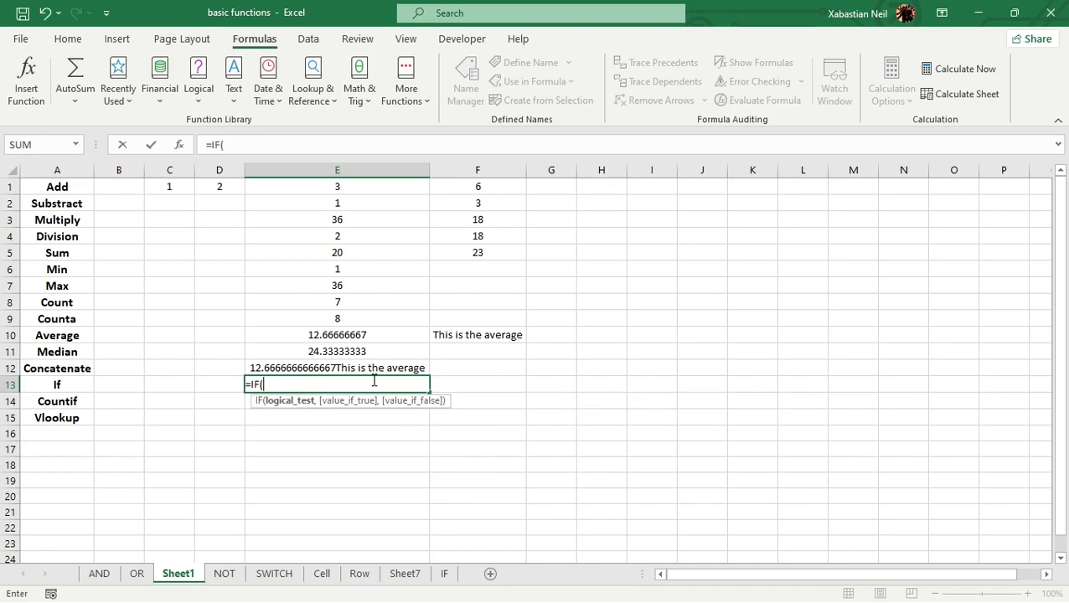
left_click(364, 269)
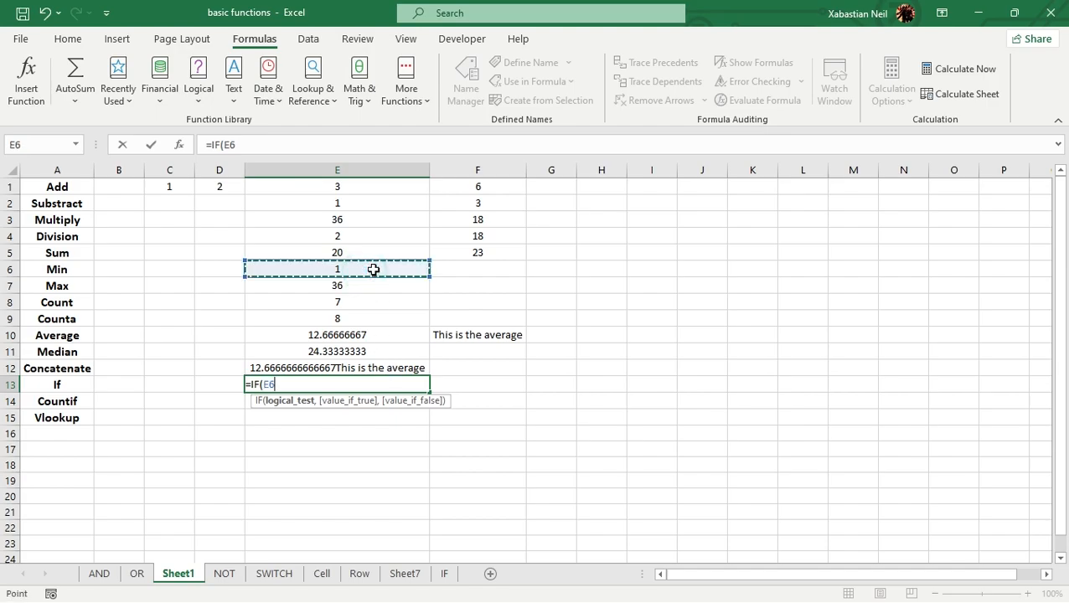
type("=")
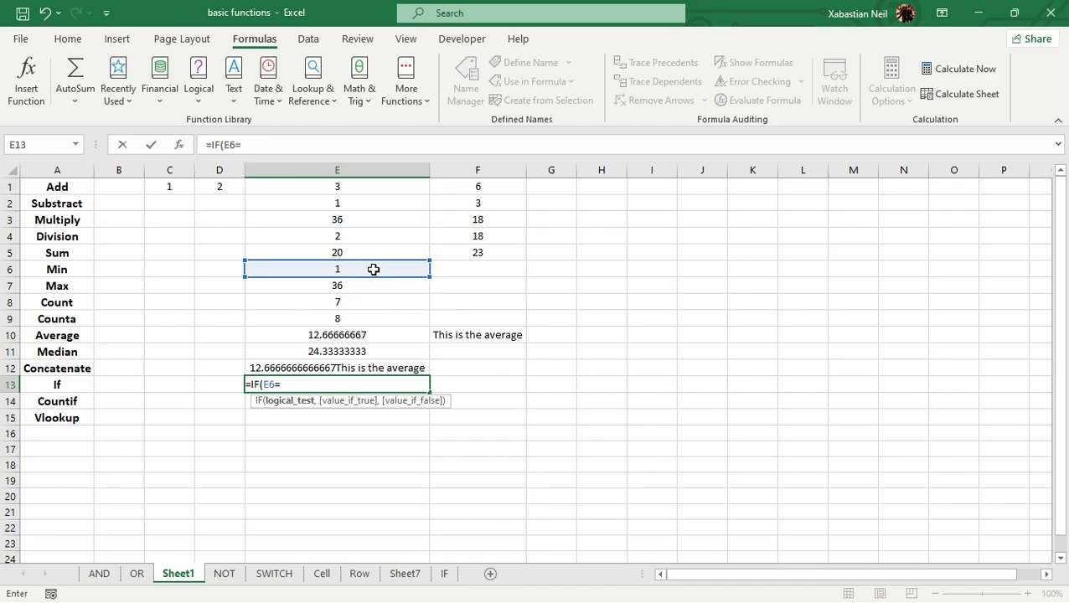
type("\"1\", \"2")
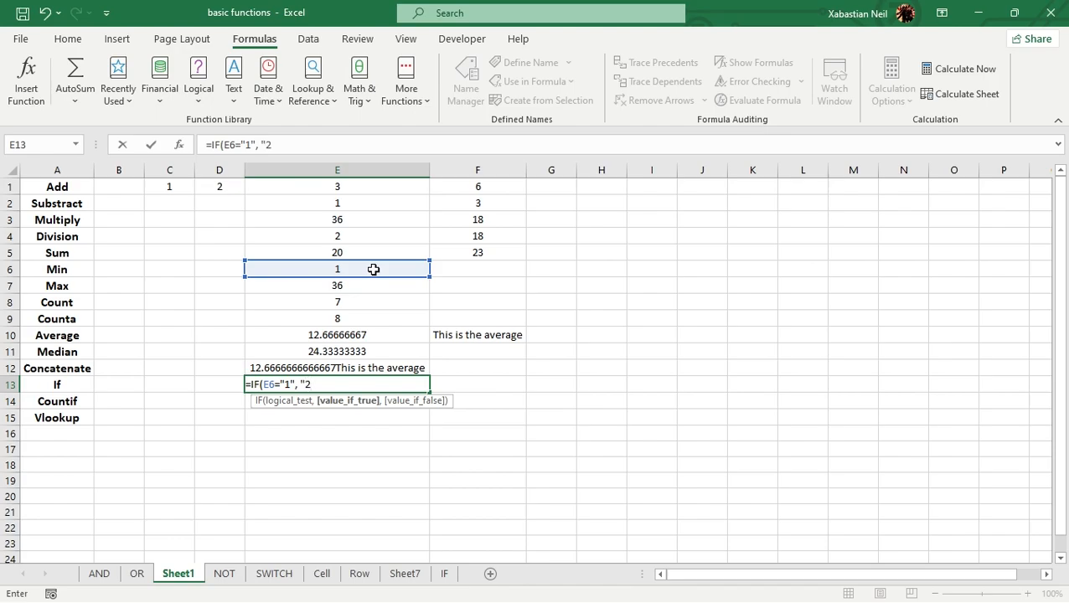
type("\",")
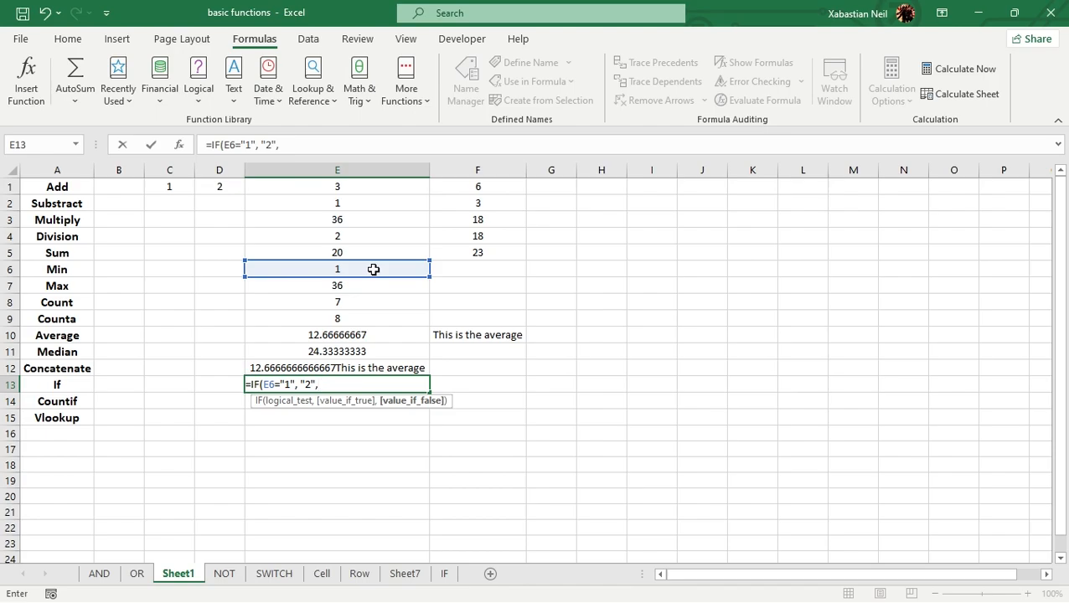
type("\"3\")")
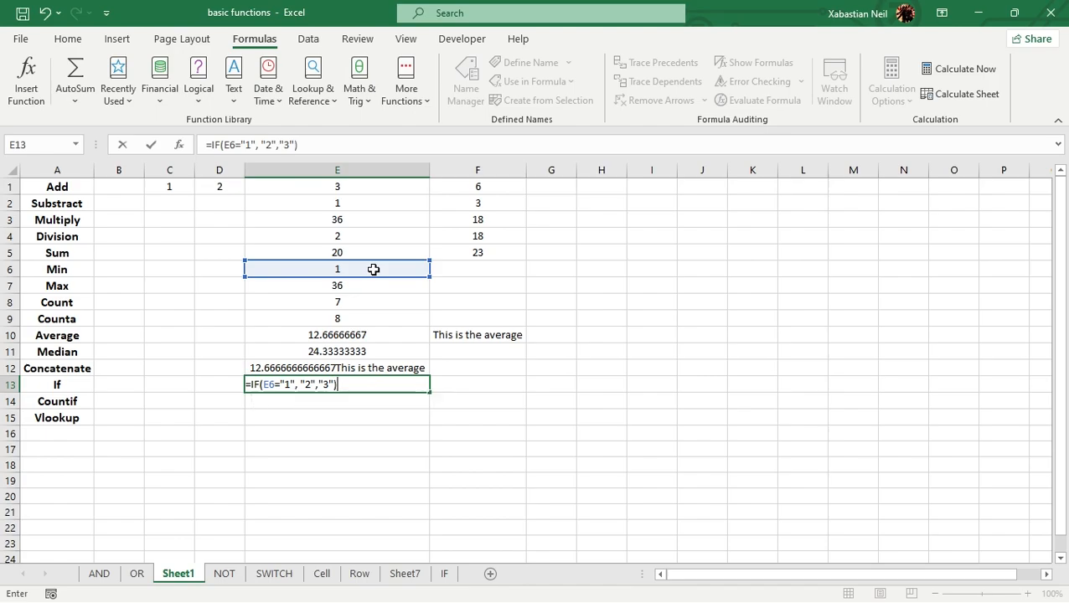
key("Return")
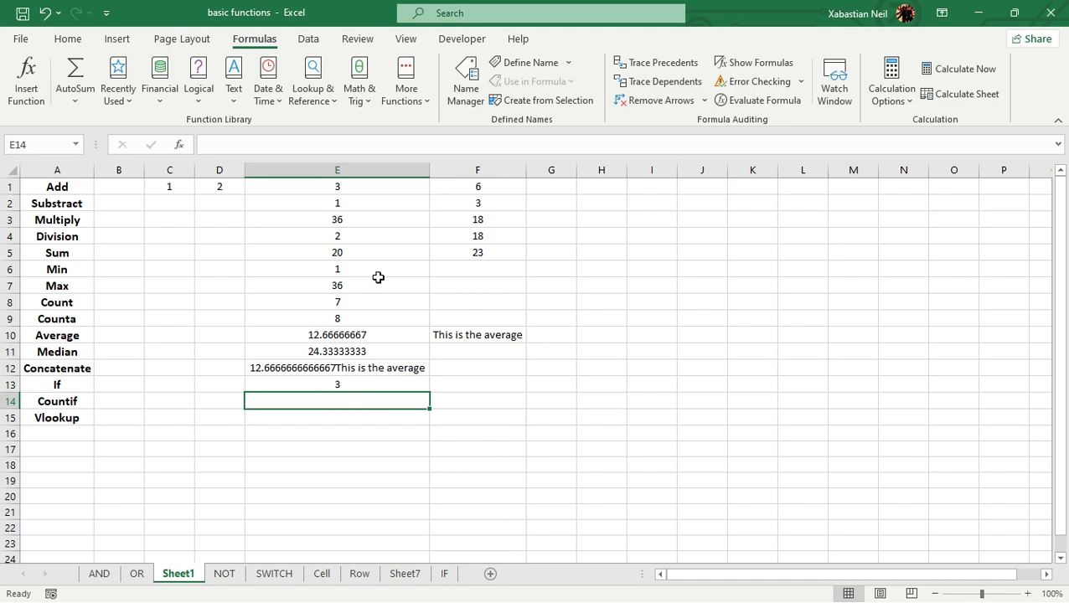
Enter the formula =COUNTIF(E1:E9,F1) in cell E14 of the Countif row.
left_click(485, 272)
double_click(485, 273)
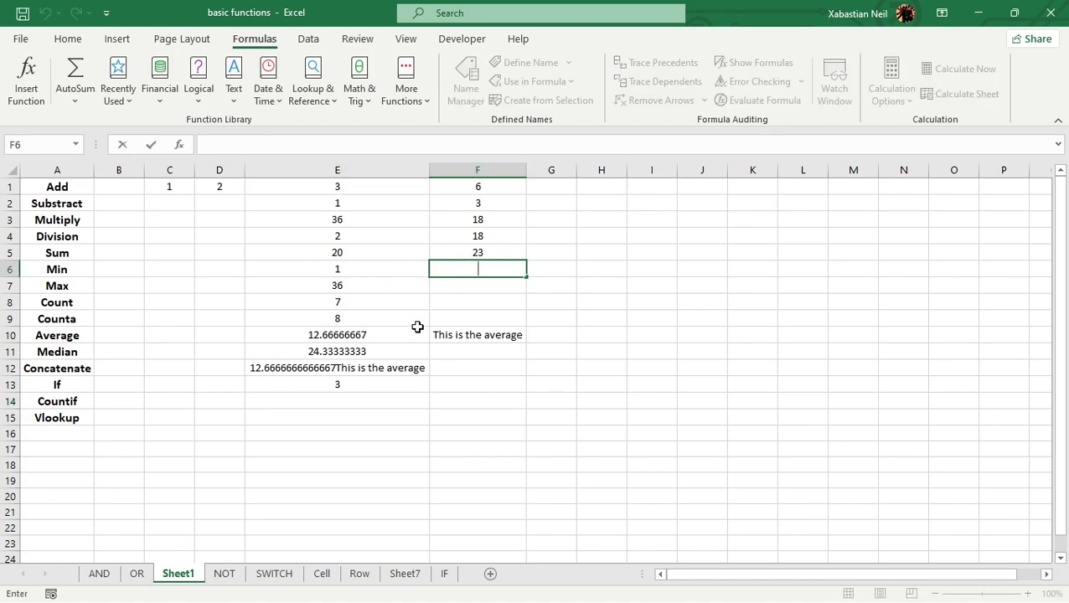
left_click(375, 403)
type("=cou")
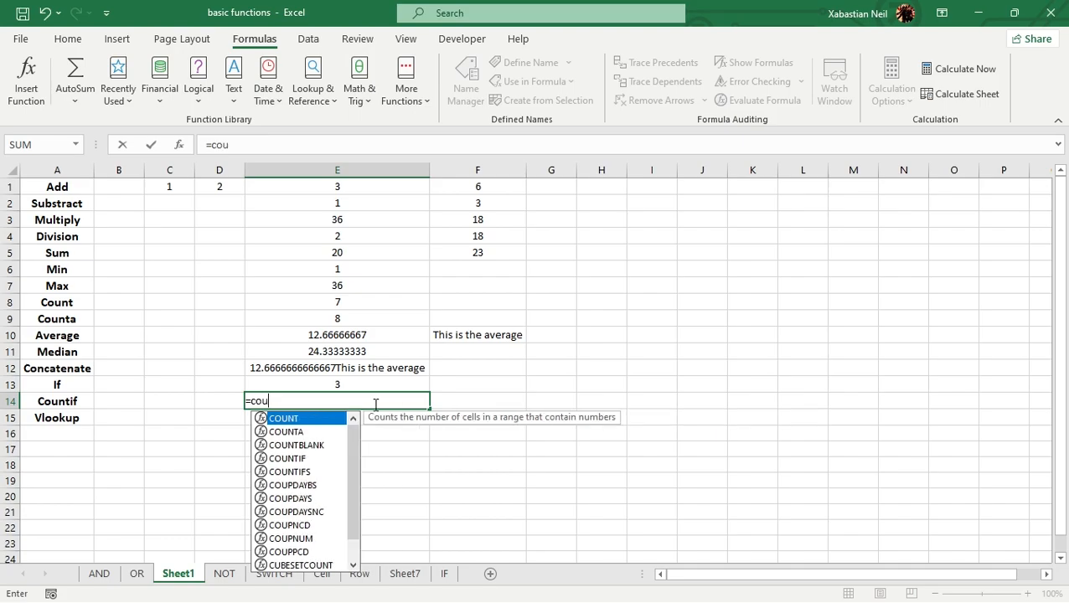
type("ntif")
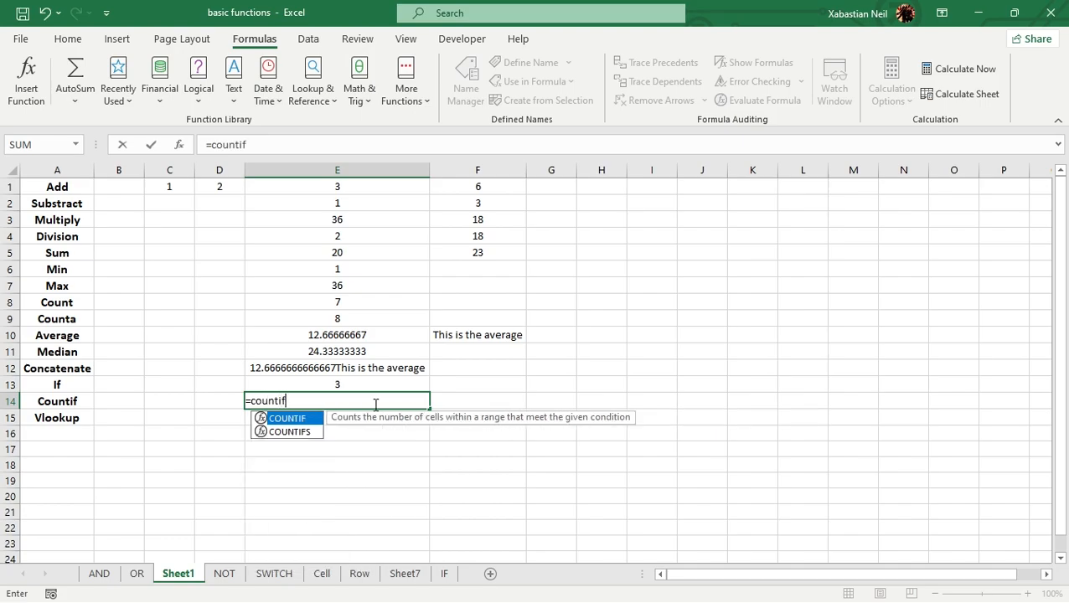
key("Tab")
left_click_drag(351, 187, 394, 320)
type(",")
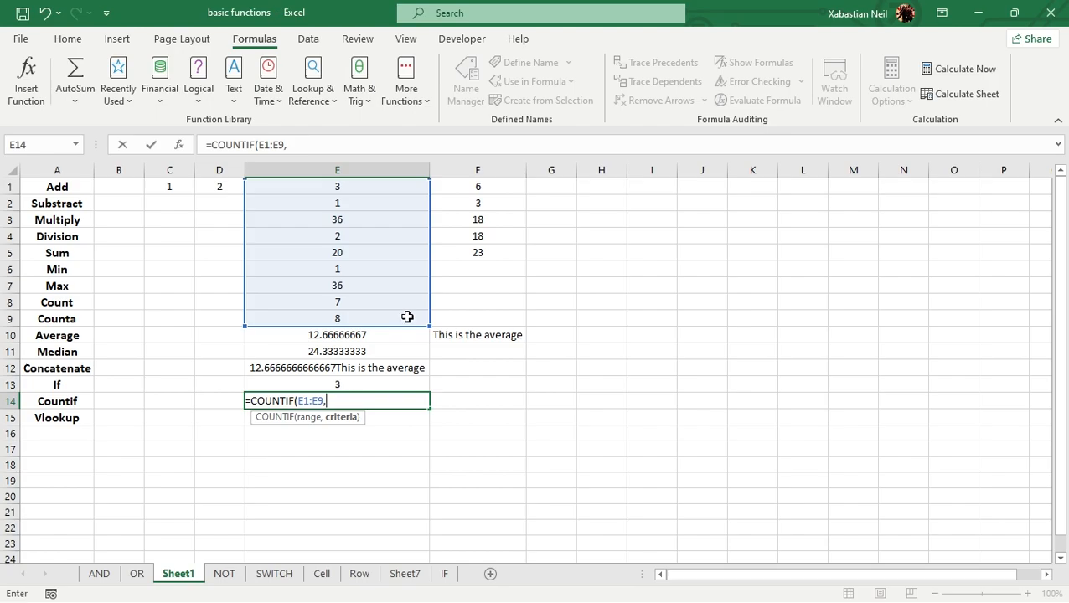
left_click(498, 186)
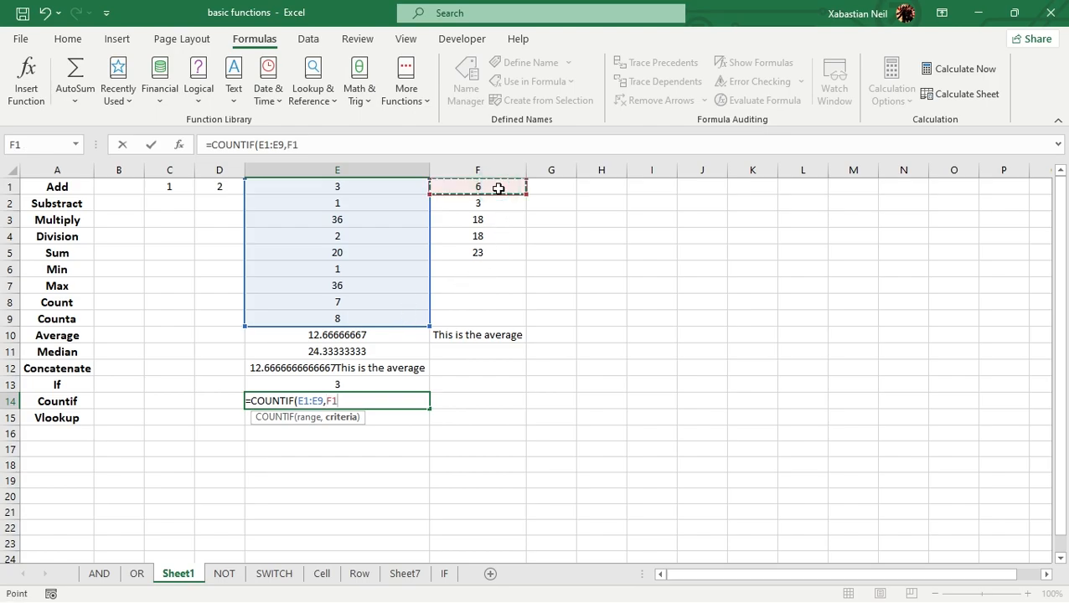
type(")")
key("Return")
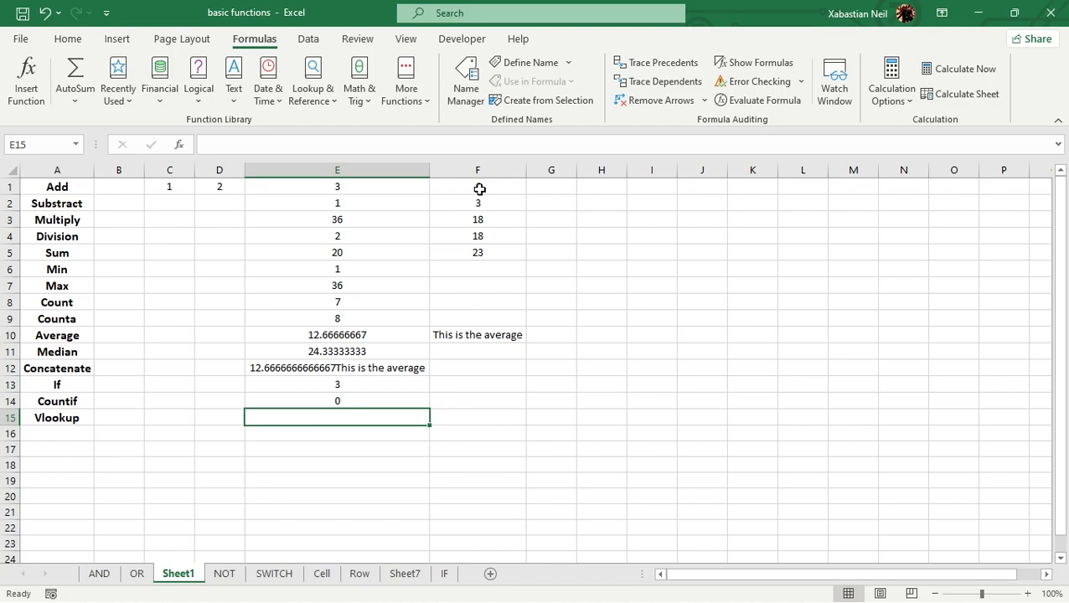
double_click(373, 416)
left_click(373, 416)
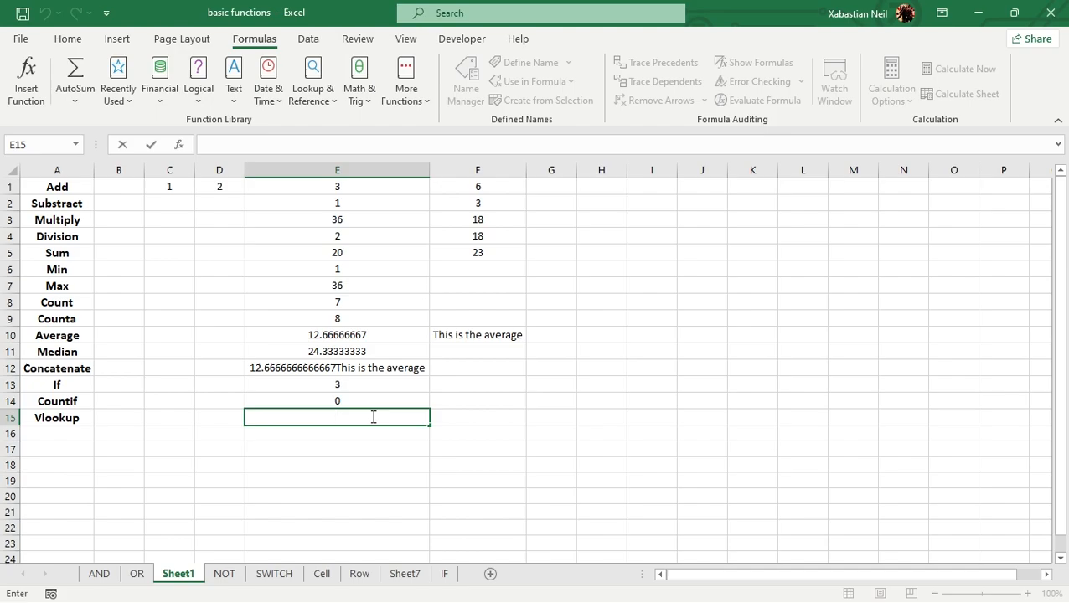
type("=vlook")
key("Tab")
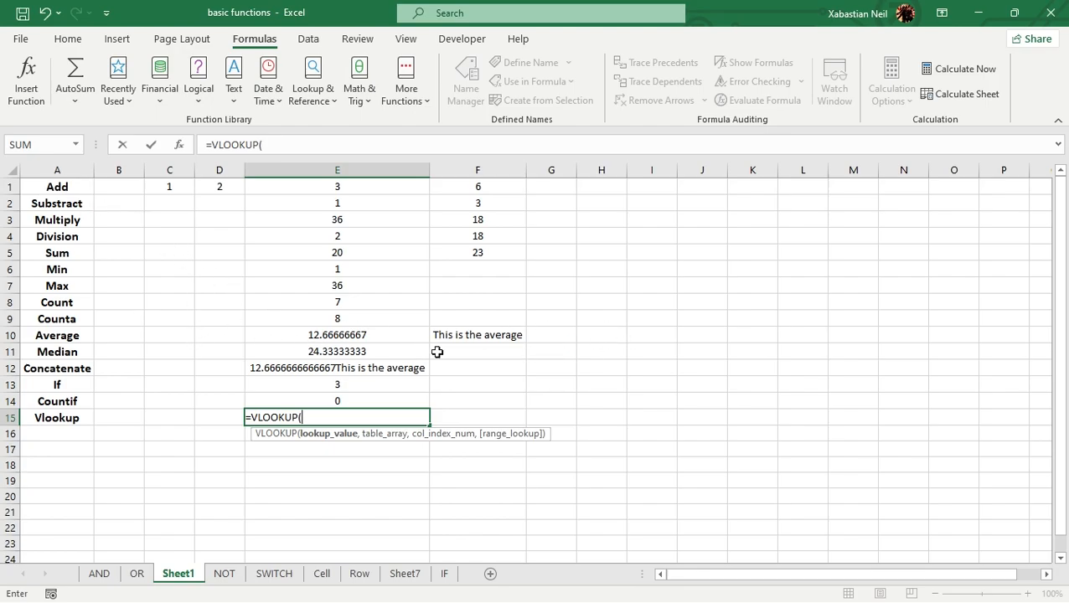
left_click_drag(349, 417, 140, 427)
key("BackSpace")
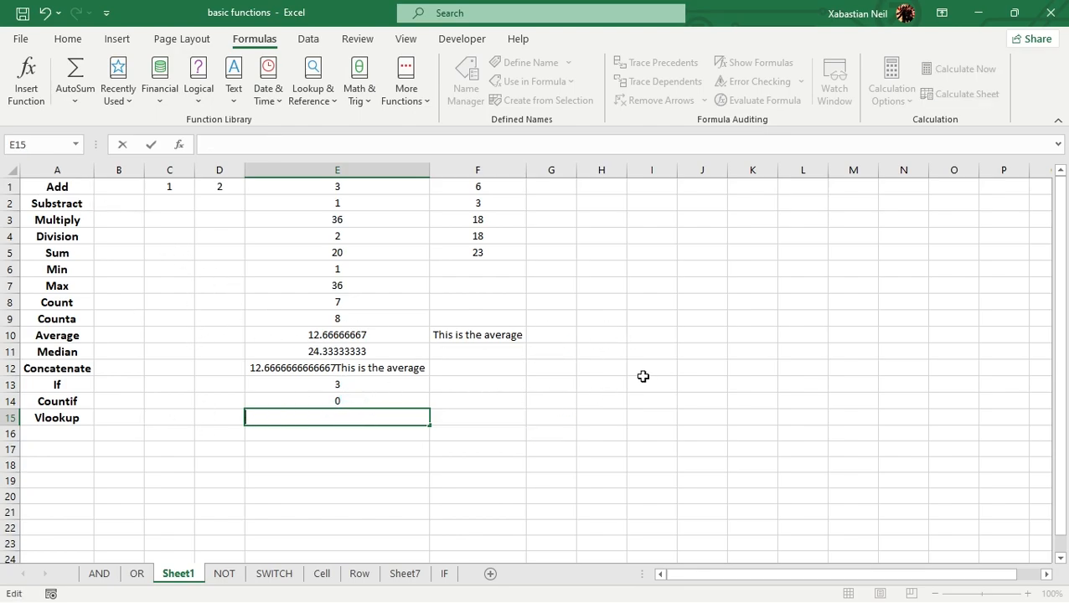
Enter the text Add in cell H10 as the lookup value.
double_click(581, 333)
type("A")
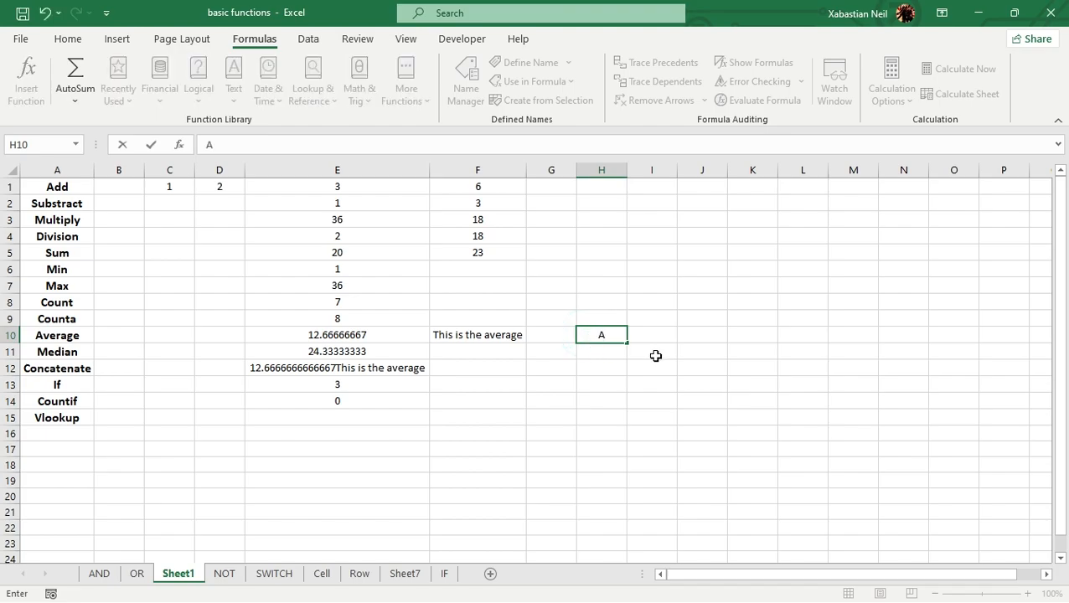
type("dd")
left_click(348, 421)
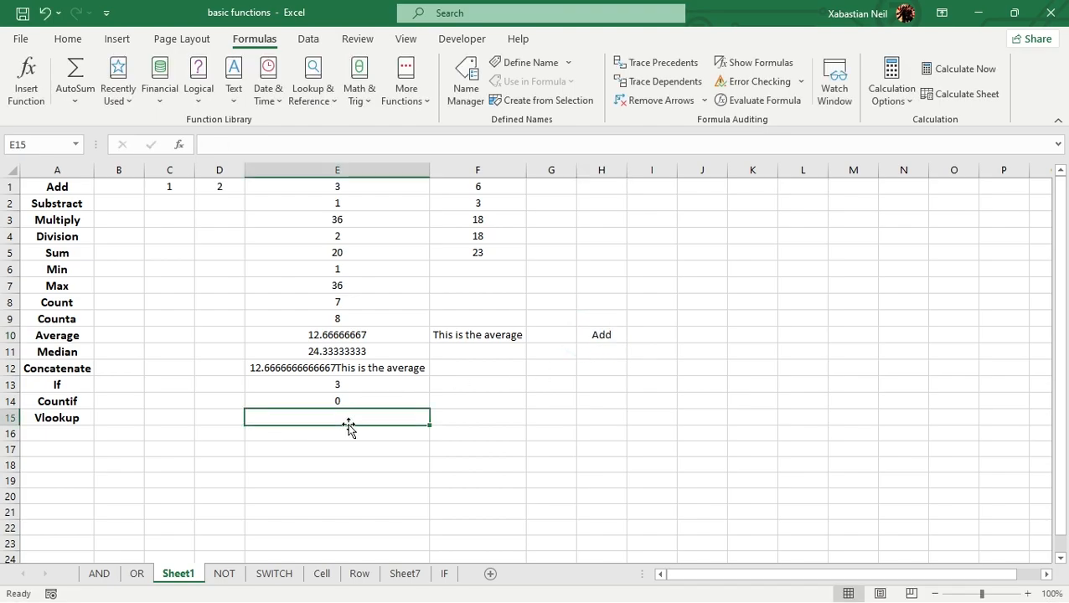
Enter the formula =VLOOKUP(H10,A1:D6,3,FALSE) in cell E15 of the Vlookup row, using an exact match.
double_click(368, 415)
type("=")
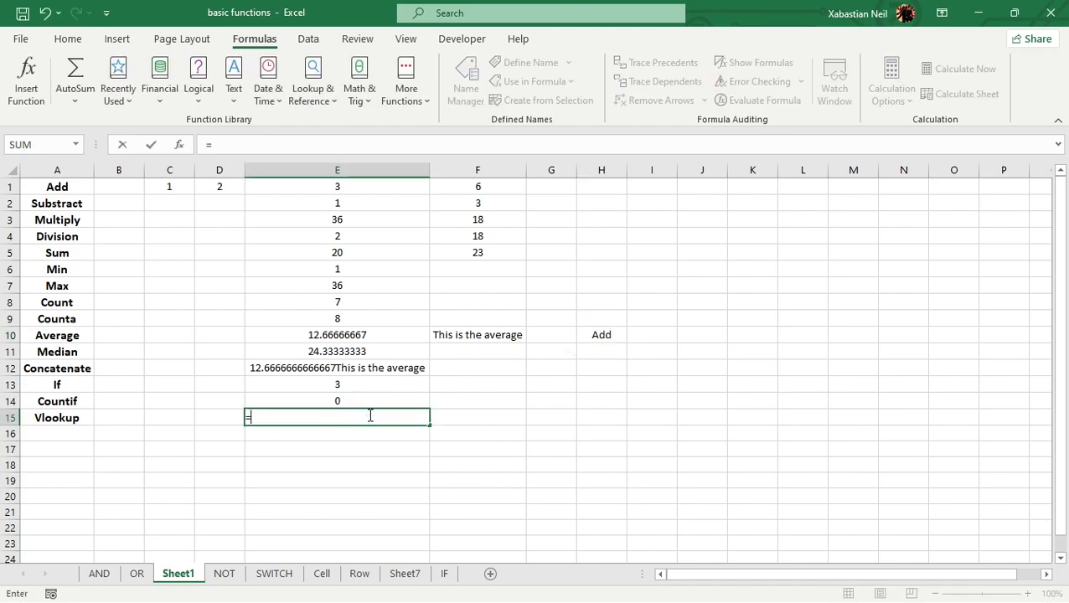
type("vlo")
key("Tab")
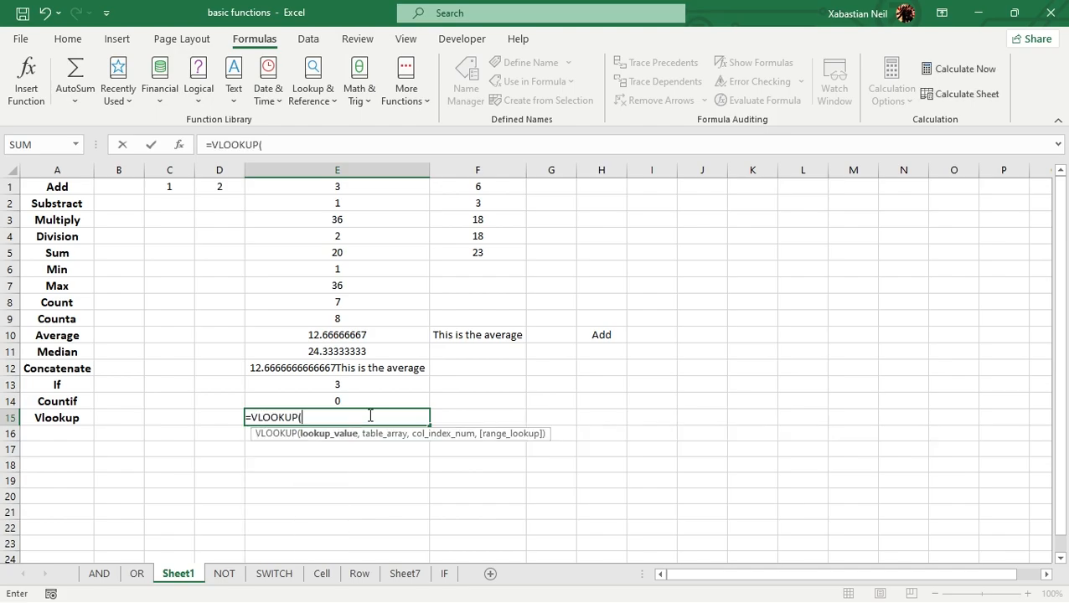
left_click(606, 336)
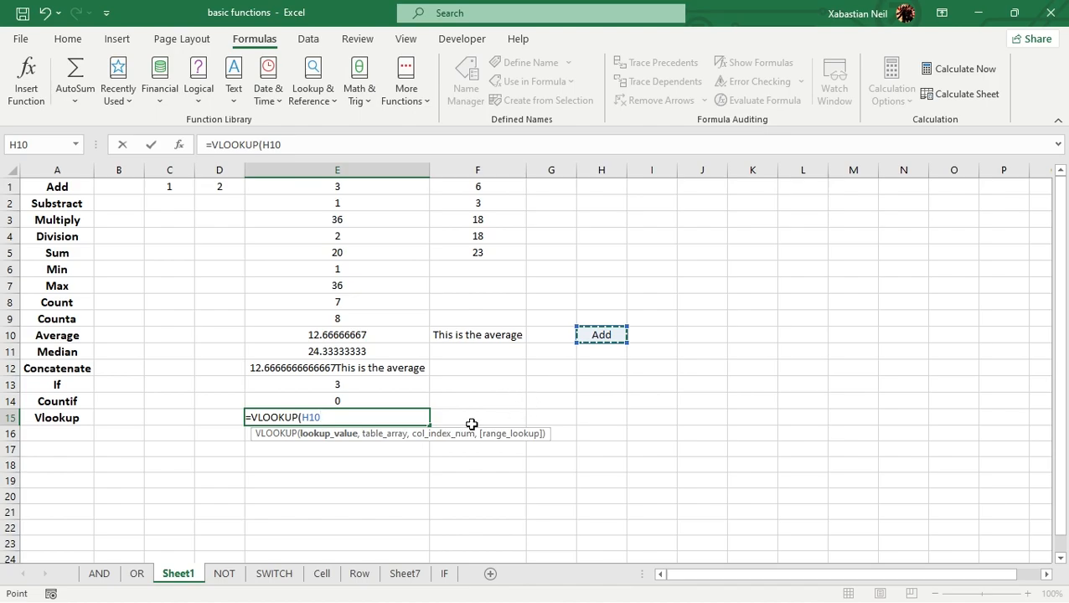
type(",")
left_click_drag(57, 186, 230, 269)
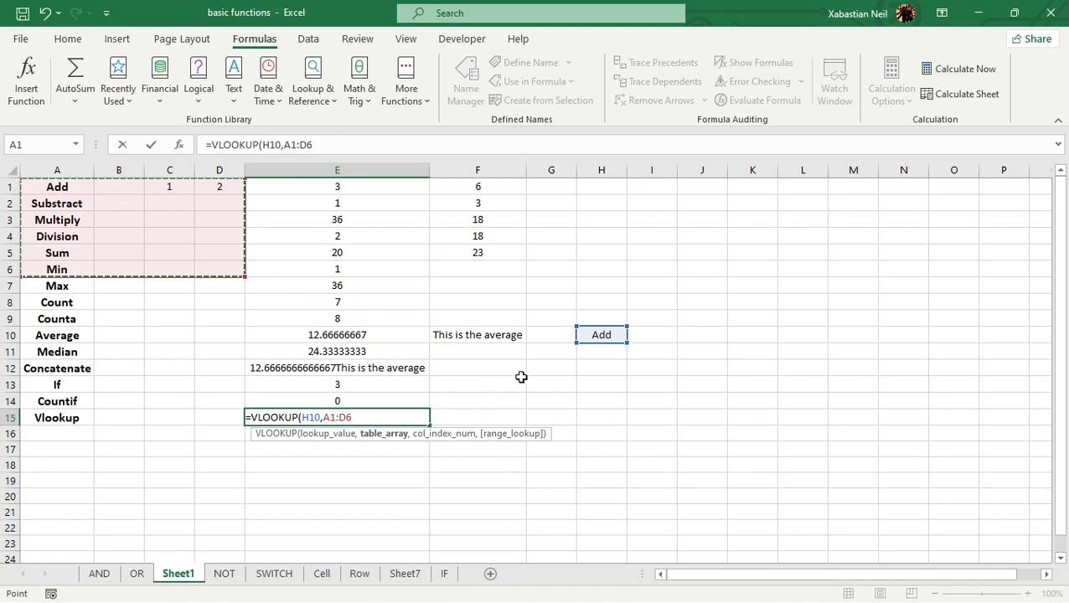
type(",")
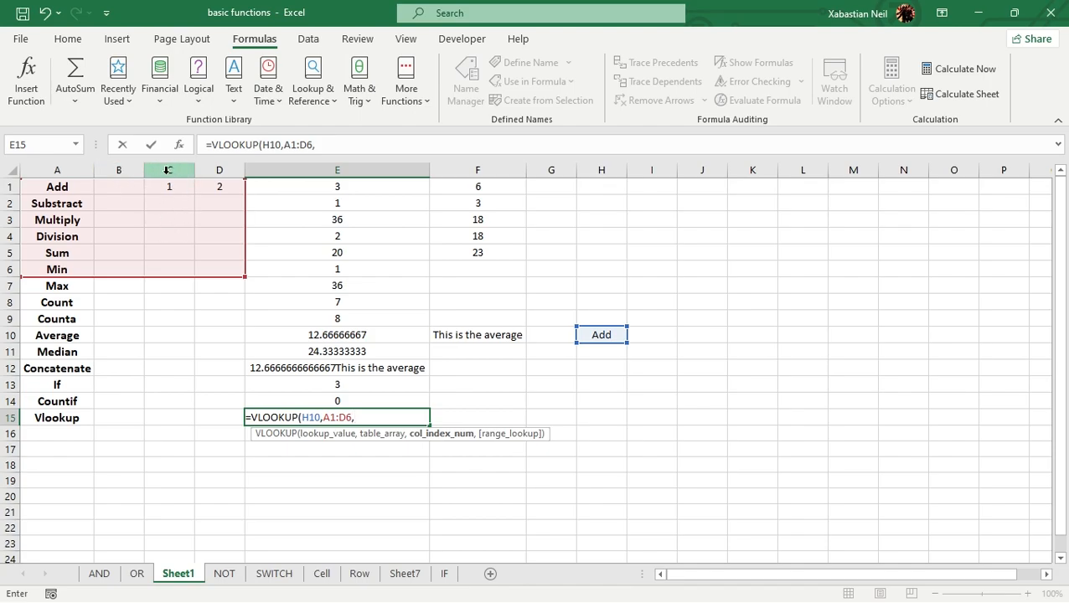
type("3,")
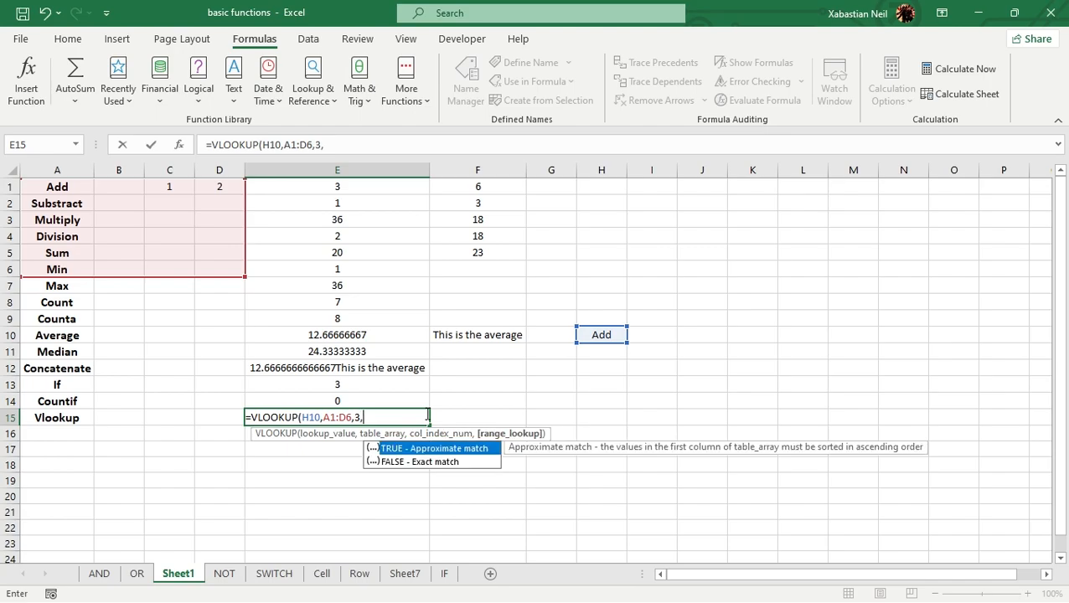
double_click(453, 461)
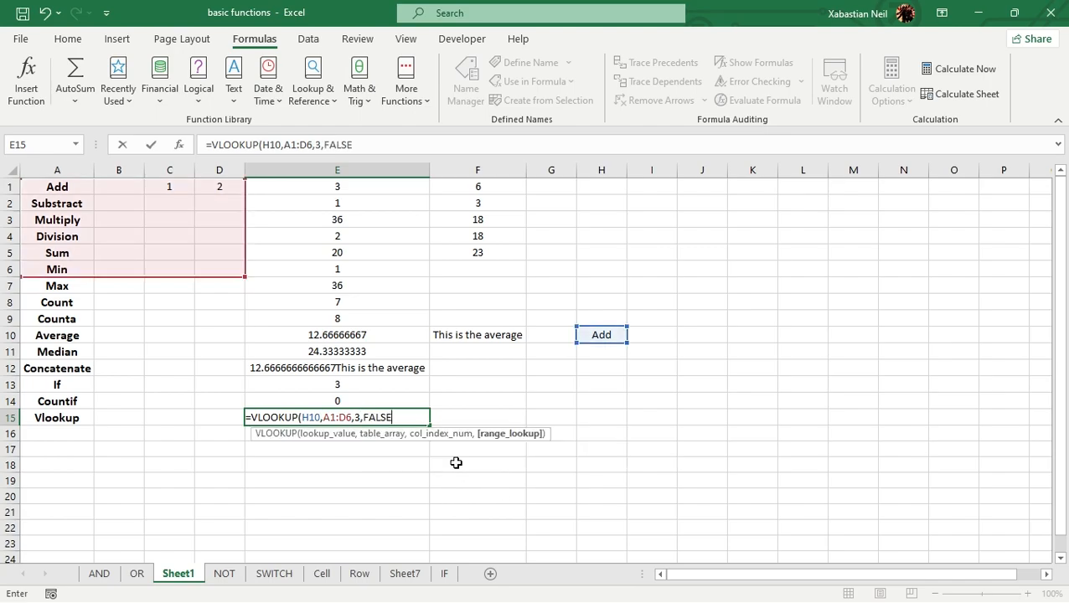
type(")")
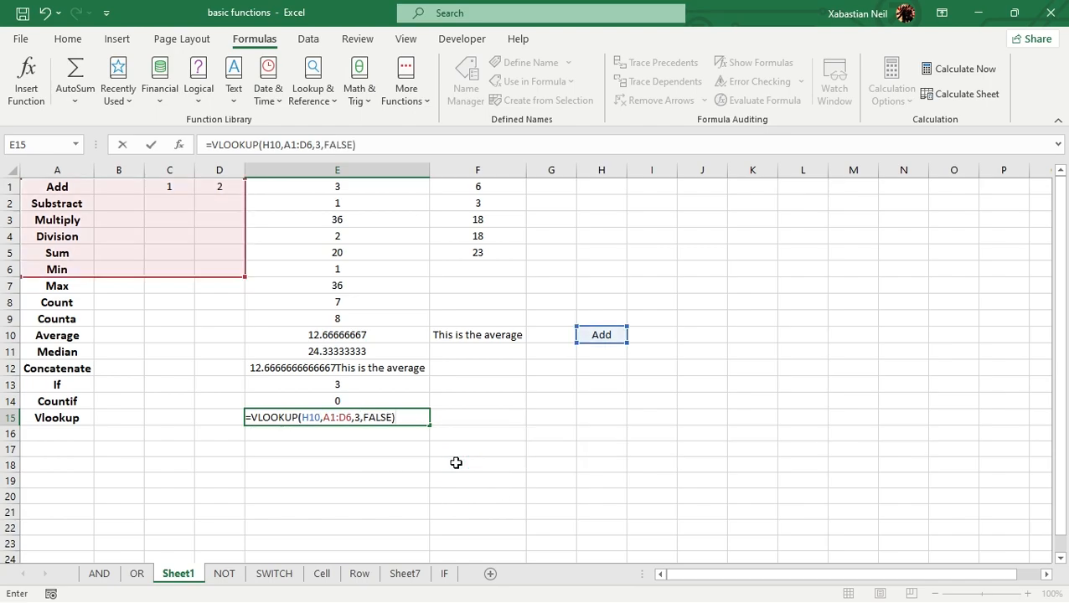
key("Return")
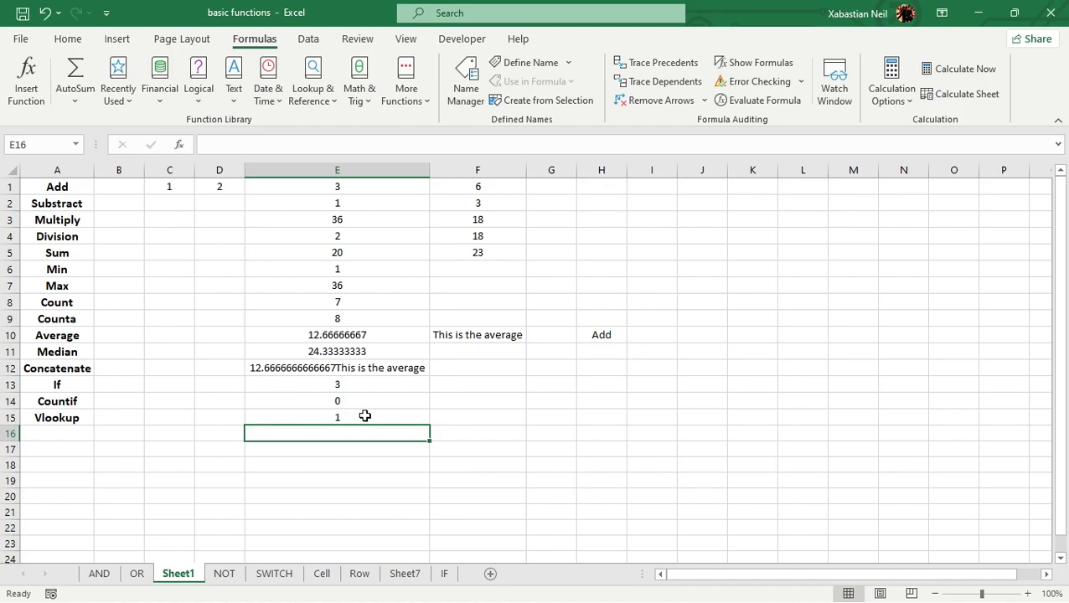
Change the number in cell C1 of the Add row to 71 to test the lookup formula.
left_click(180, 186)
type("7")
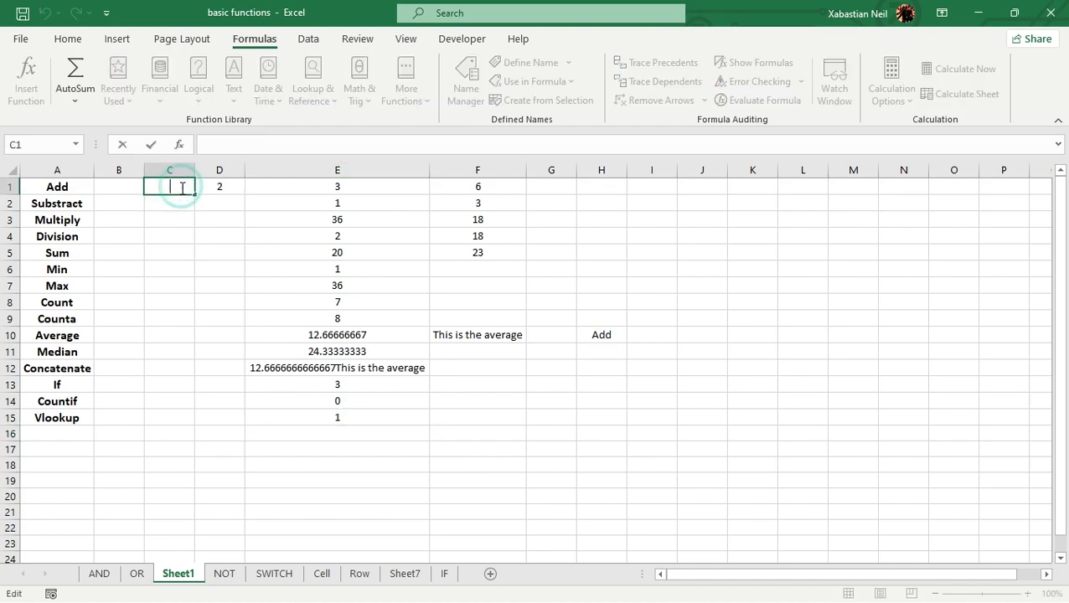
type("1")
key("Return")
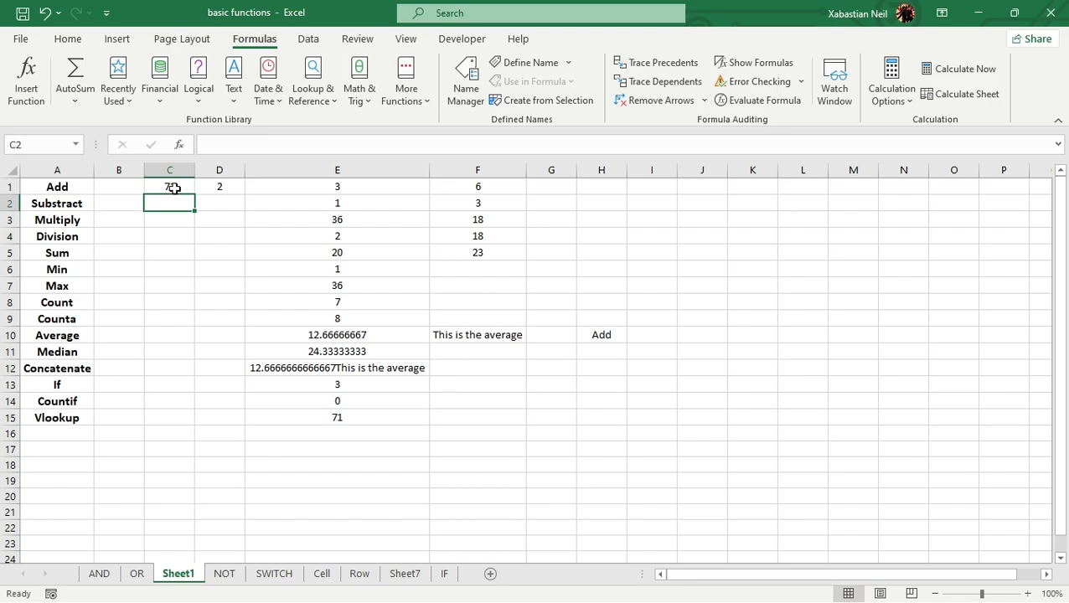